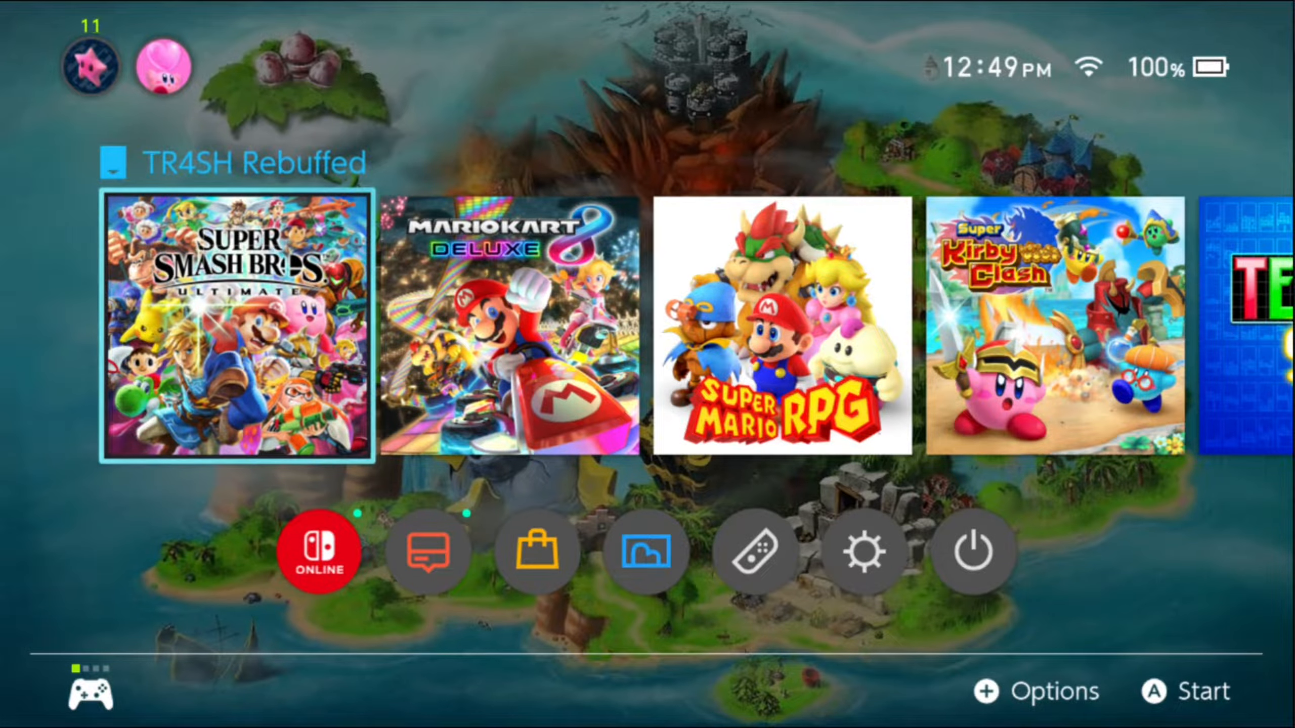
Step: Open the homebrew menu in applet mode through the console's Album
key(Down)
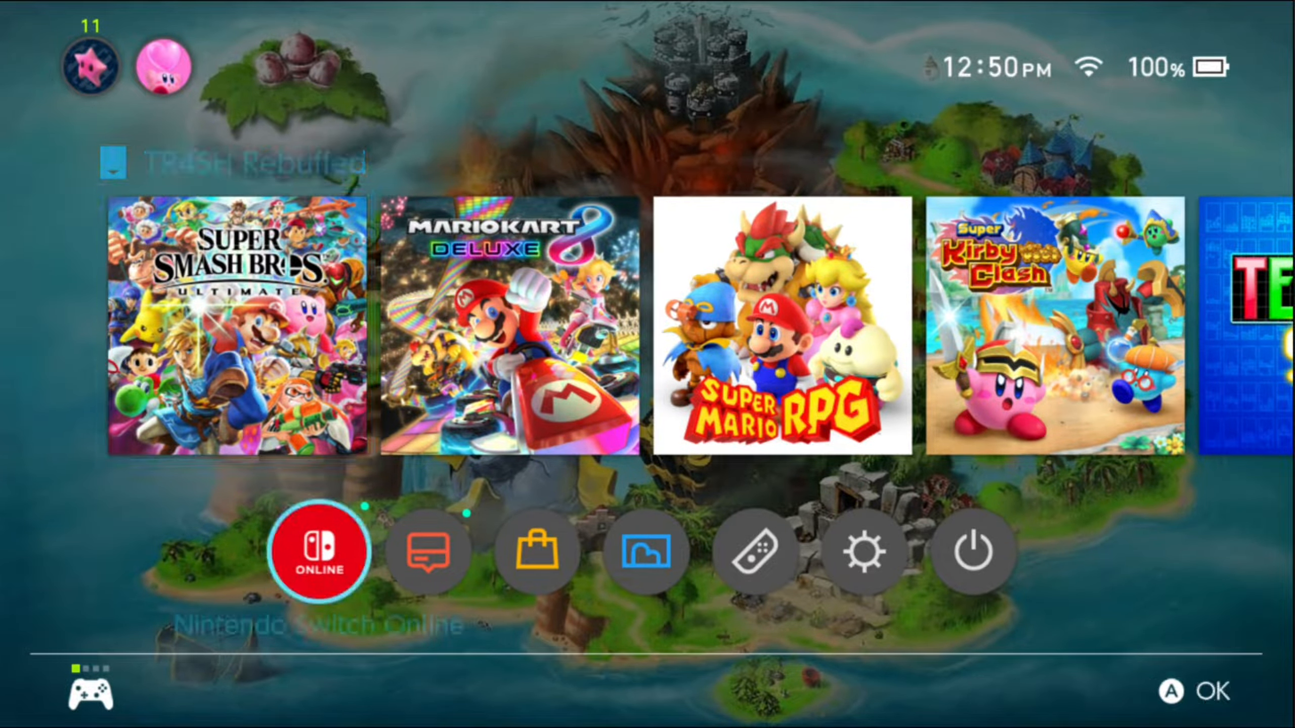
key(Right)
key(Right)
key(Right)
key(a)
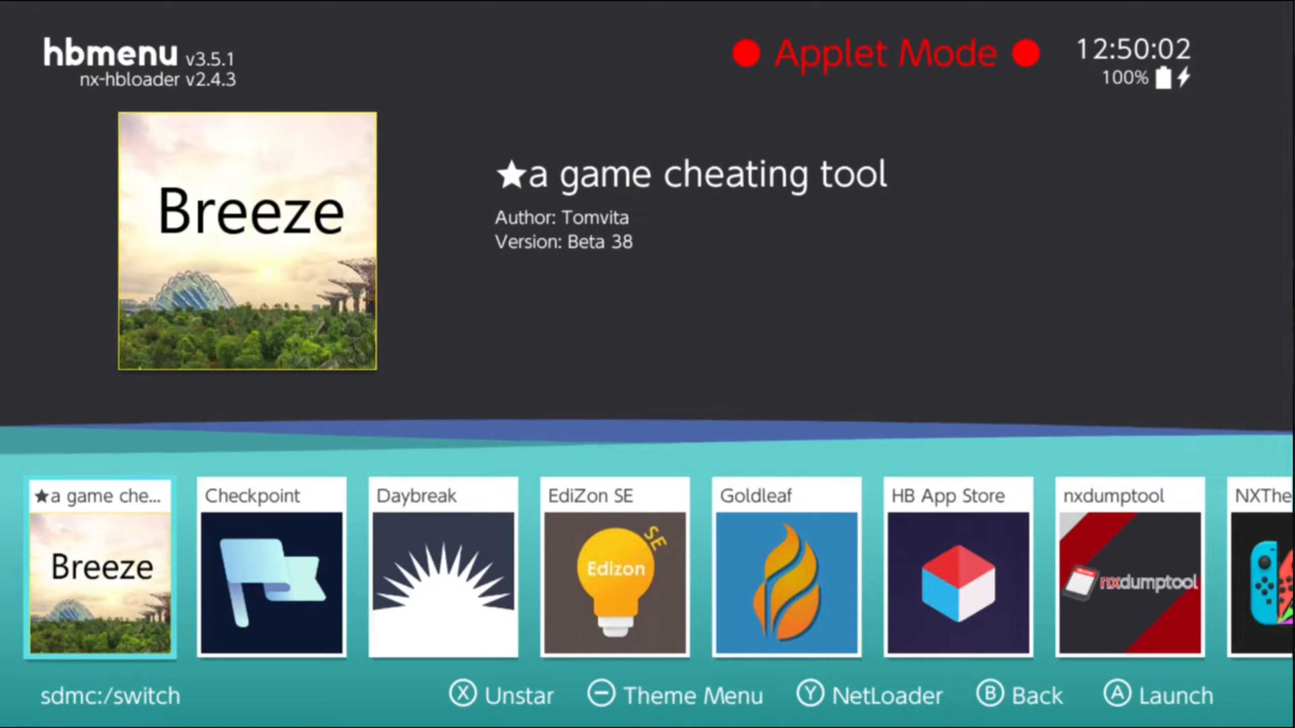
Step: Browse the homebrew apps as far as Ultimate Mod Manager, and exit to the console's home screen without launching it
key(Right)
key(Right)
key(Right)
key(Right)
key(Right)
key(Right)
key(Right)
key(Right)
key(Right)
key(Right)
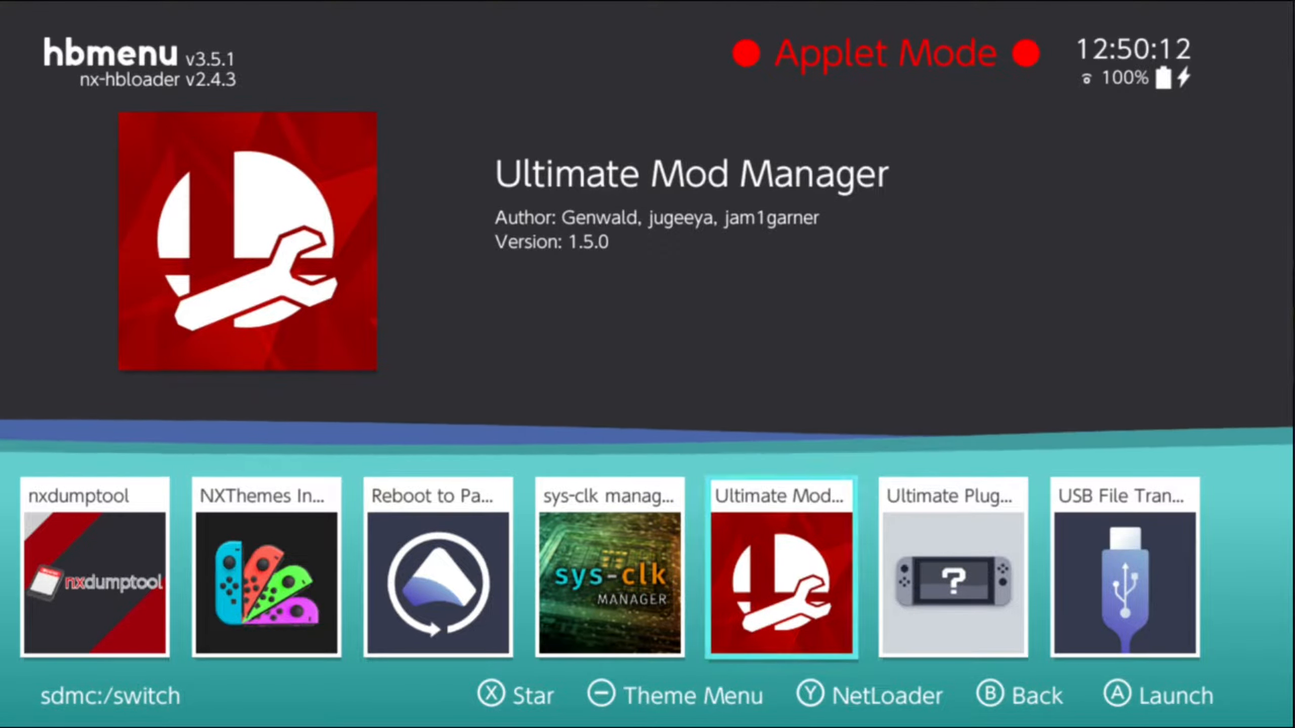
key(b)
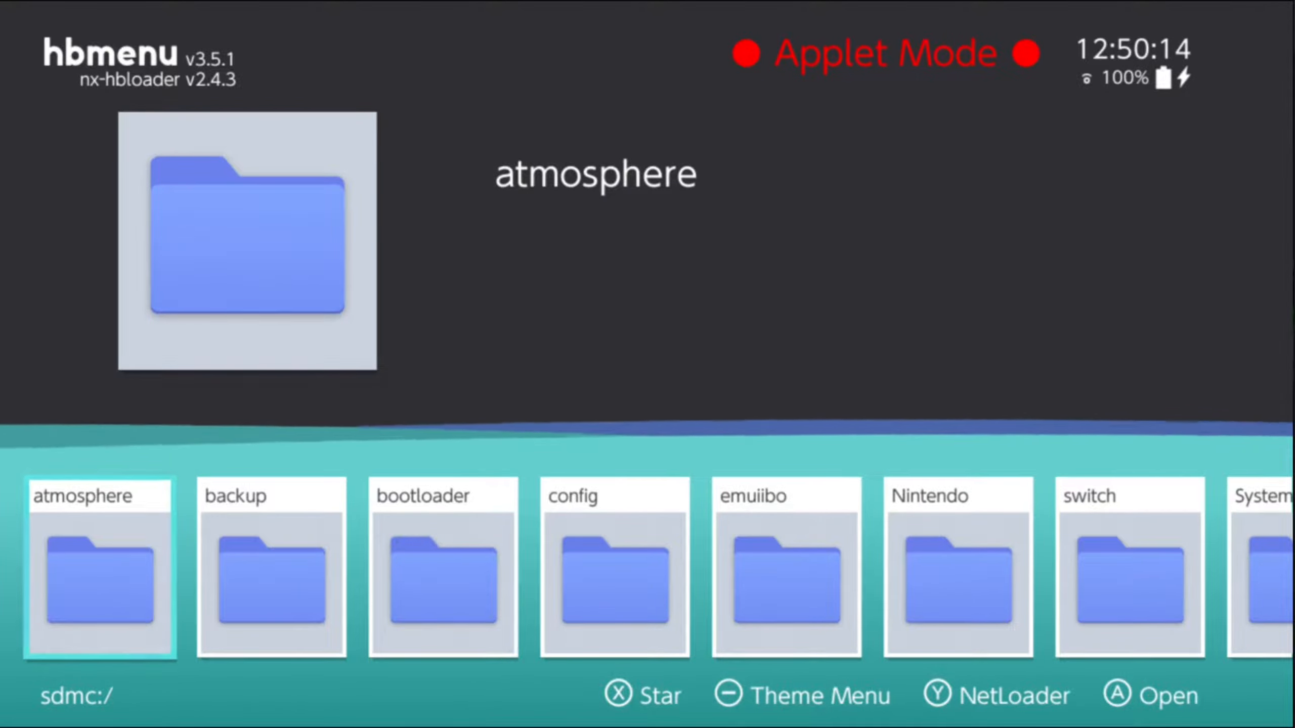
key(Home)
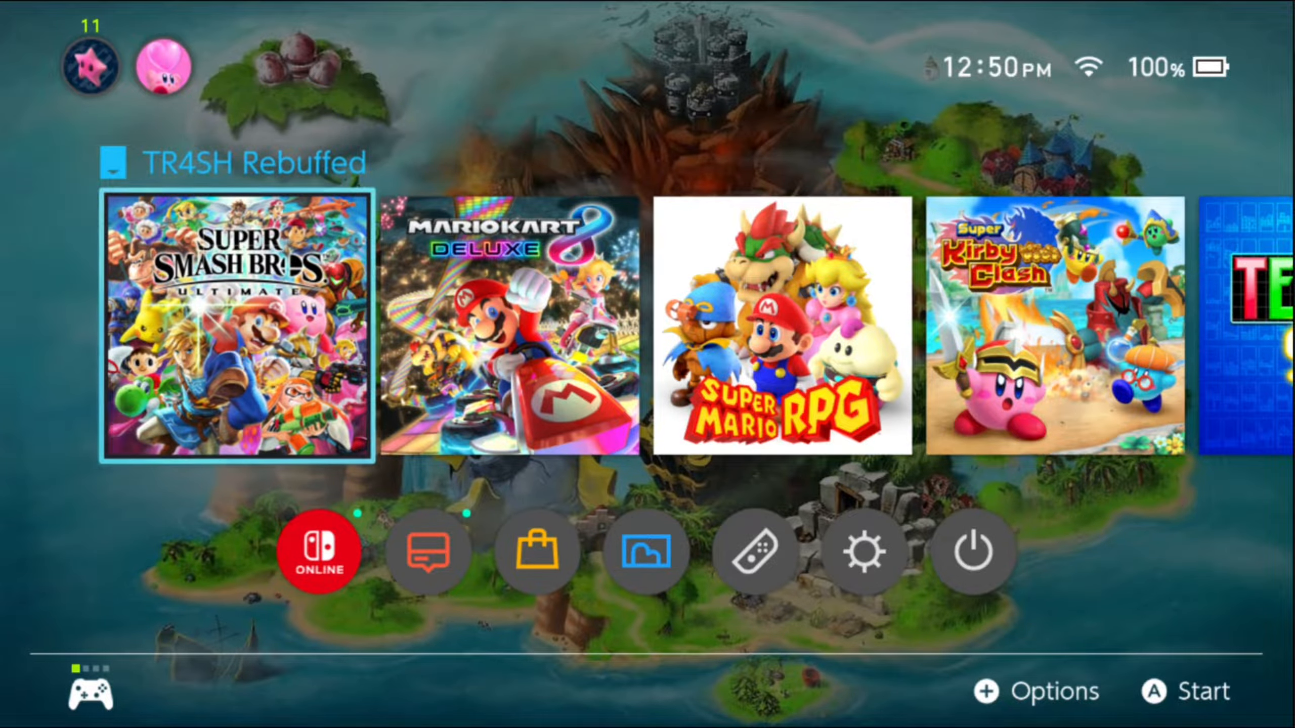
Step: Open the homebrew menu outside applet mode by starting it through Super Smash Bros. Ultimate
key(Return)
key(Return)
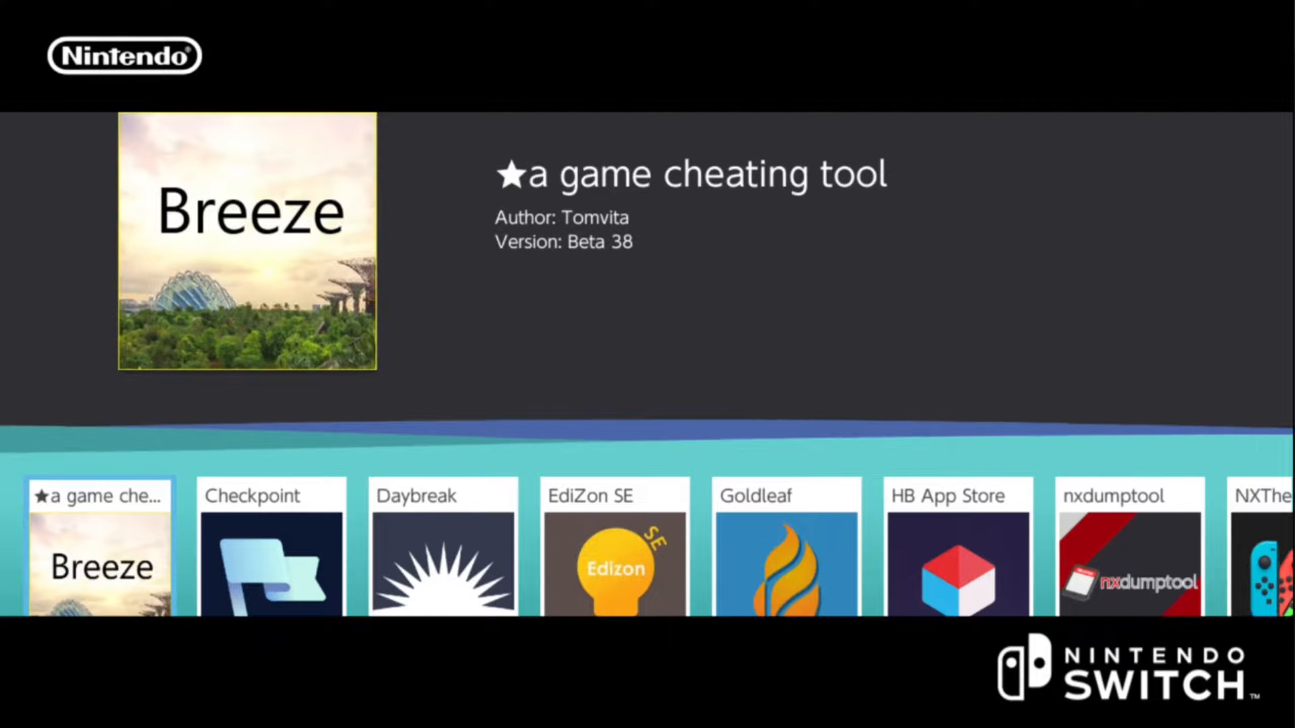
Step: Launch Ultimate Mod Manager and dump the game's data.arc with its Data Arc Dumper
key(Right)
key(Right)
key(Right)
key(Right)
key(Right)
key(Right)
key(Right)
key(Right)
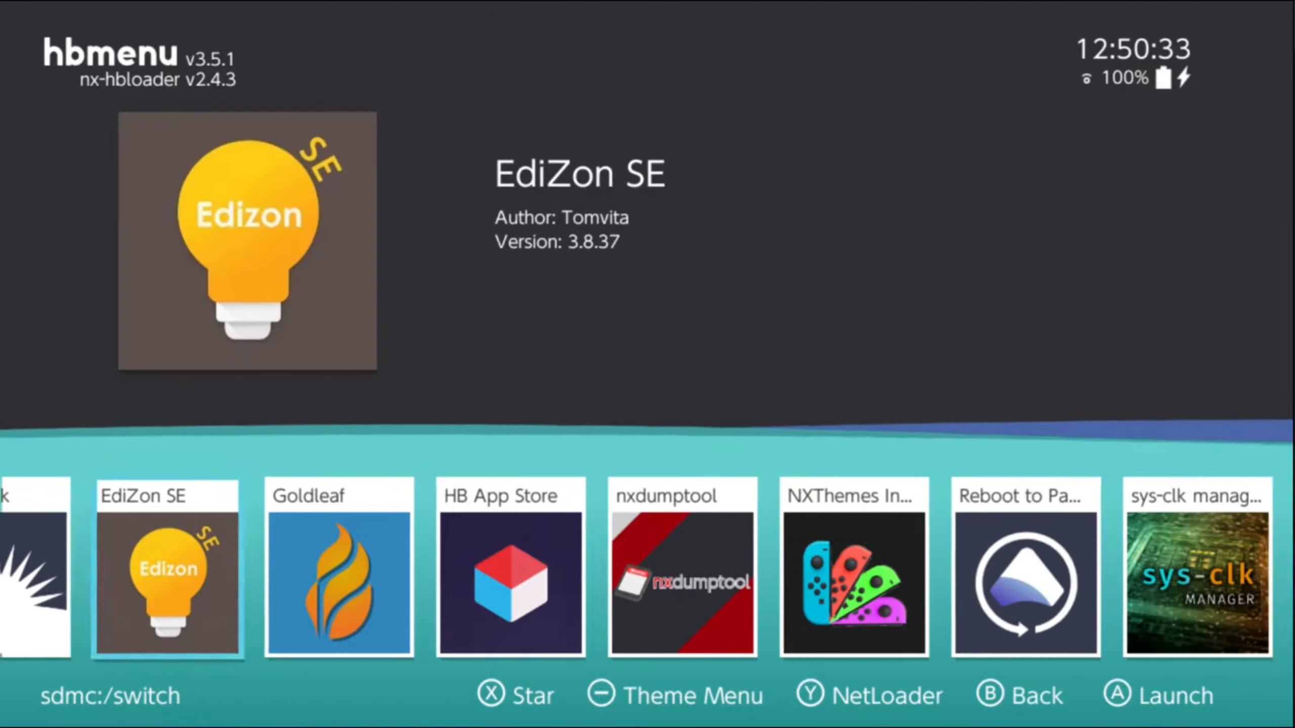
key(Right)
key(Right)
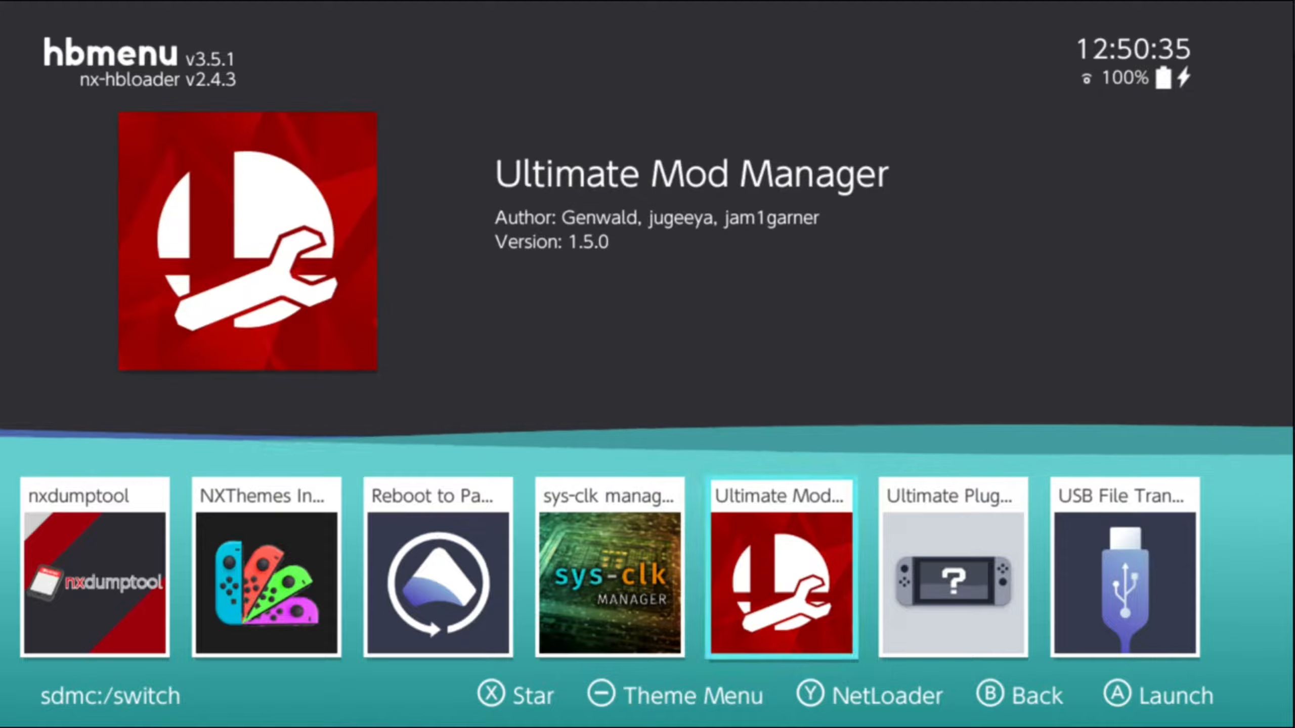
key(Return)
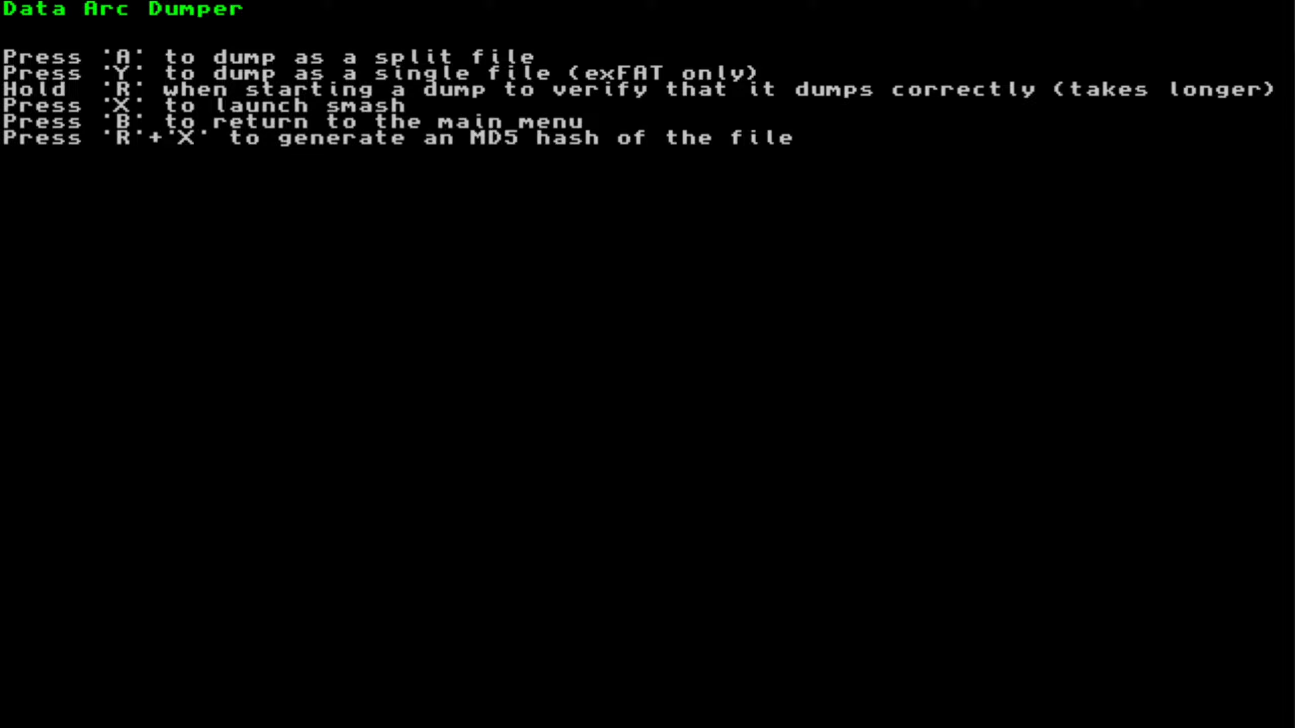
key(a)
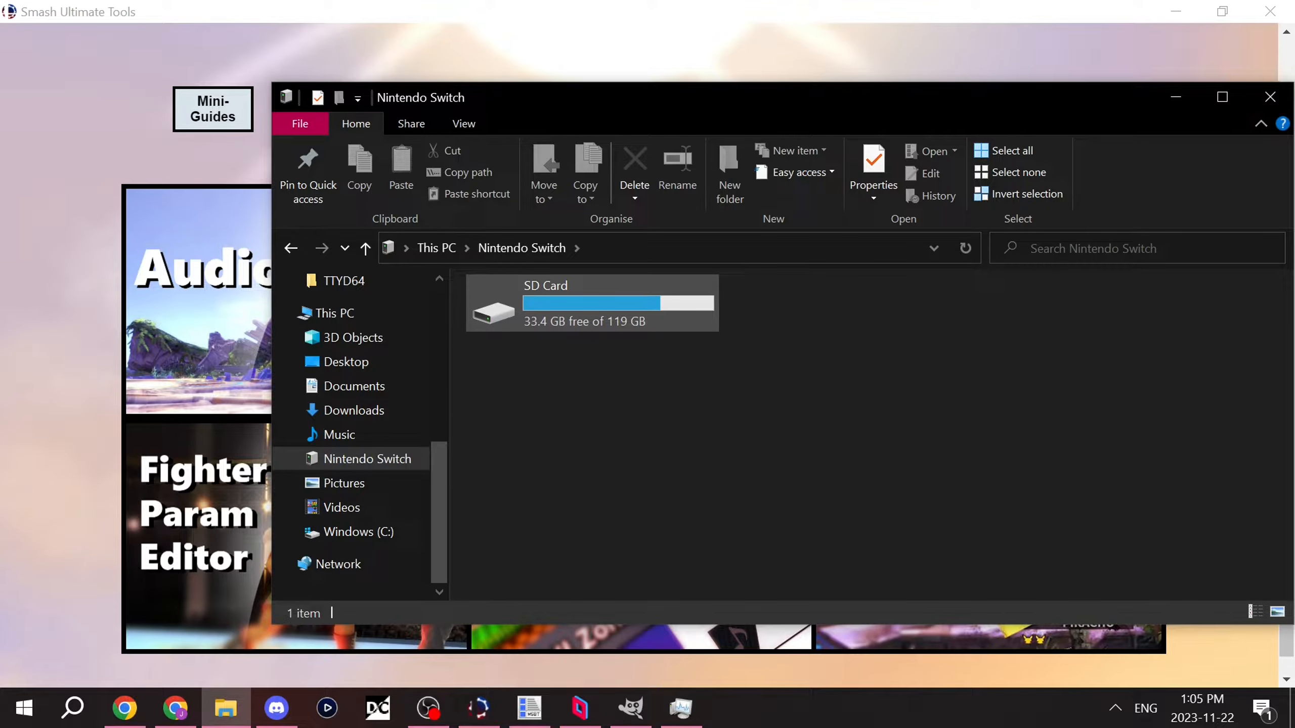
Step: In File Explorer on the PC, open atmosphere/contents/01006A800016E000/romfs on the Nintendo Switch's SD card
double_click(622, 318)
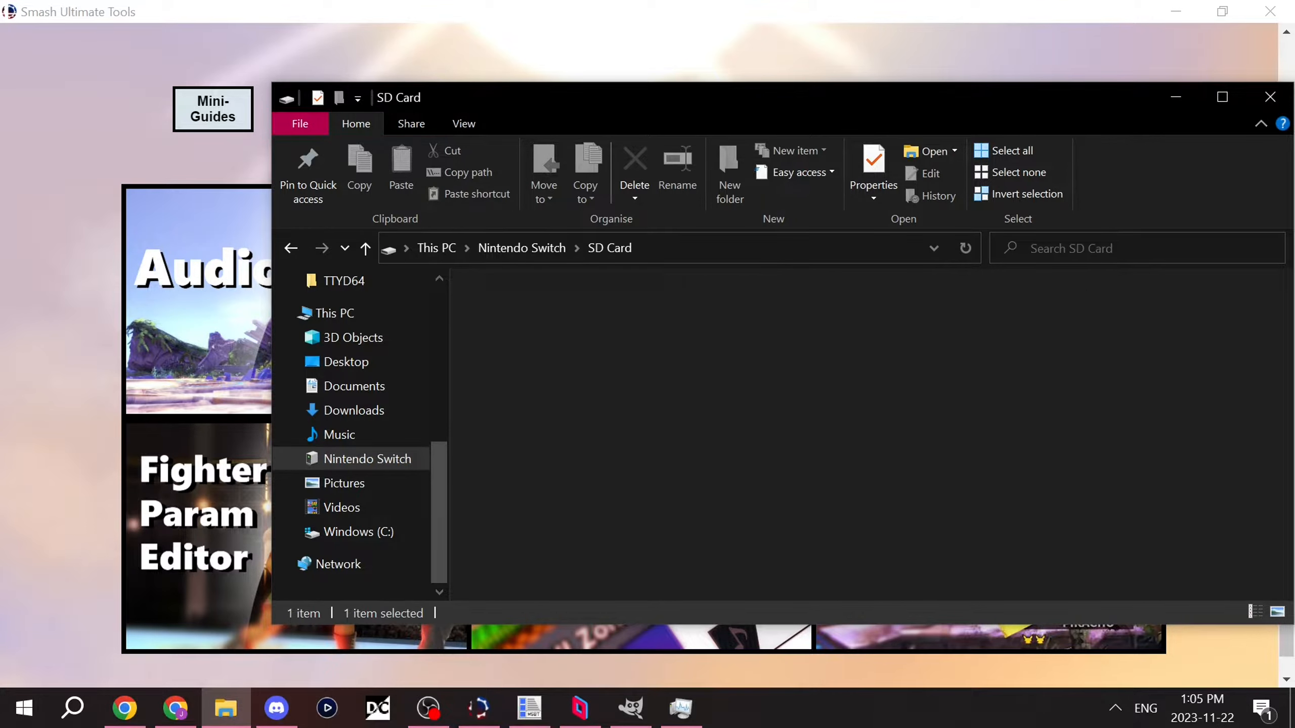
double_click(556, 301)
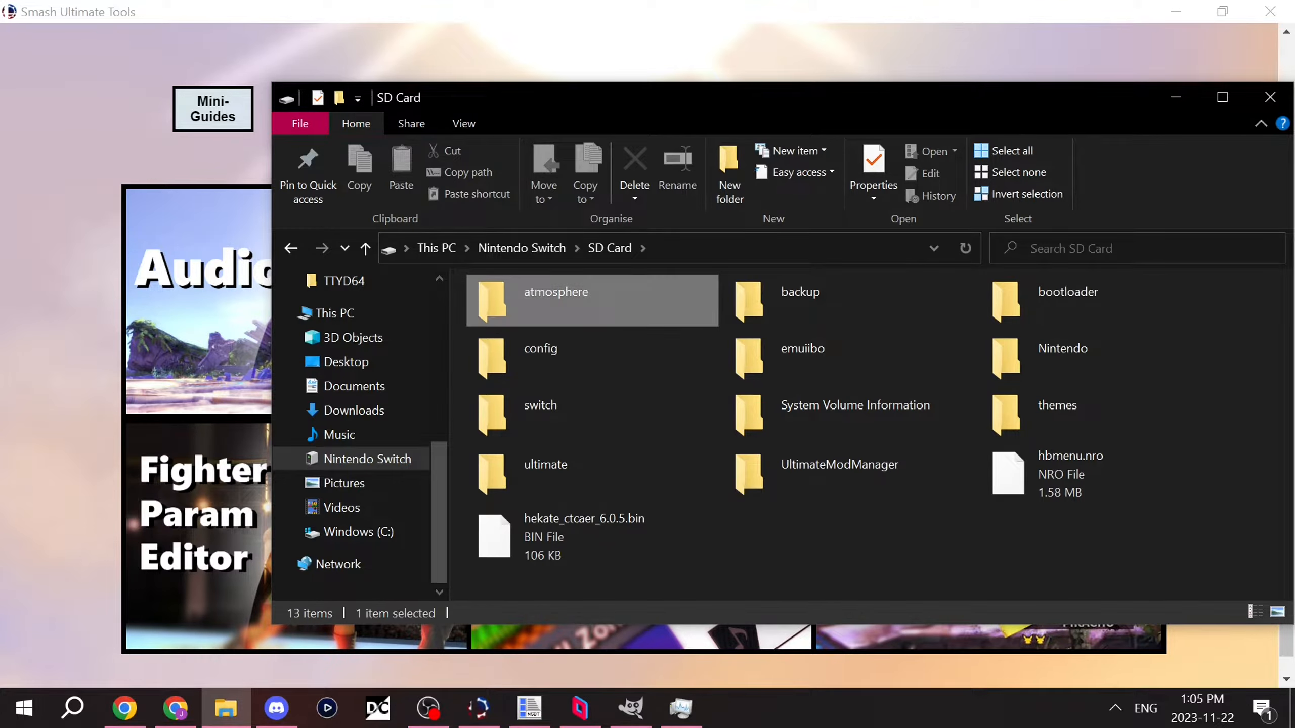
double_click(556, 357)
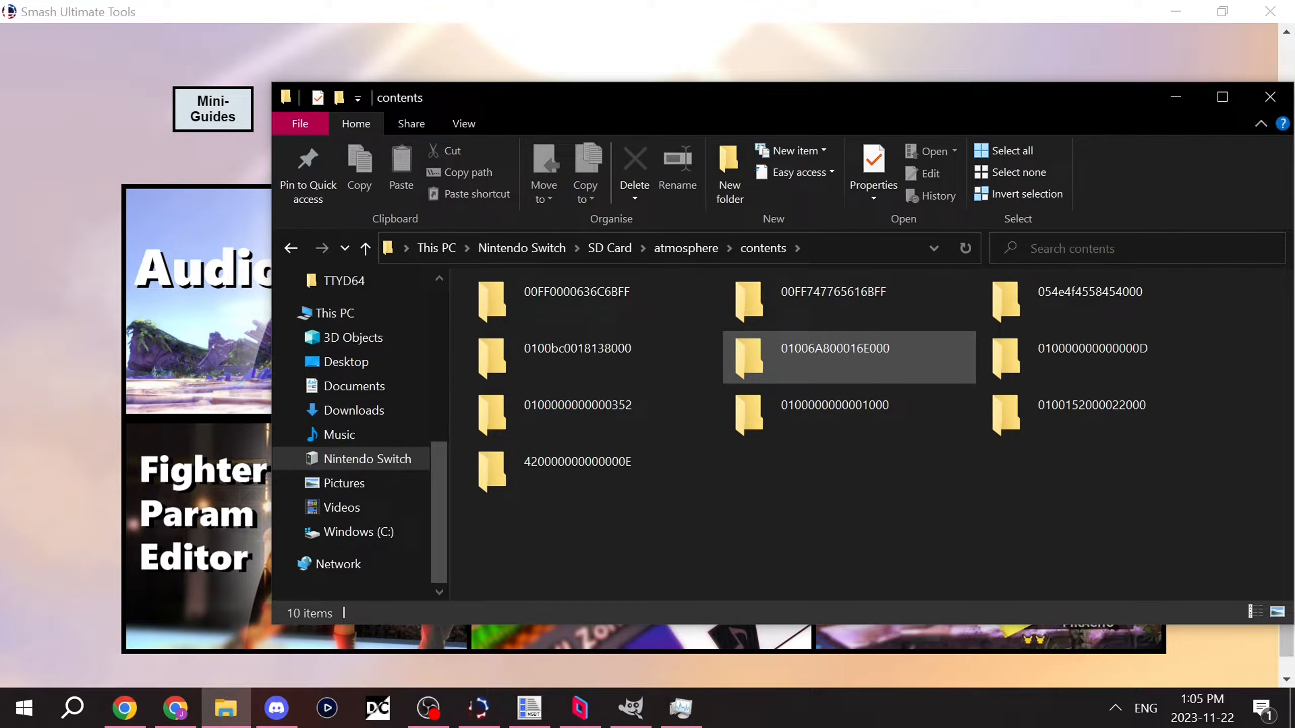
double_click(836, 357)
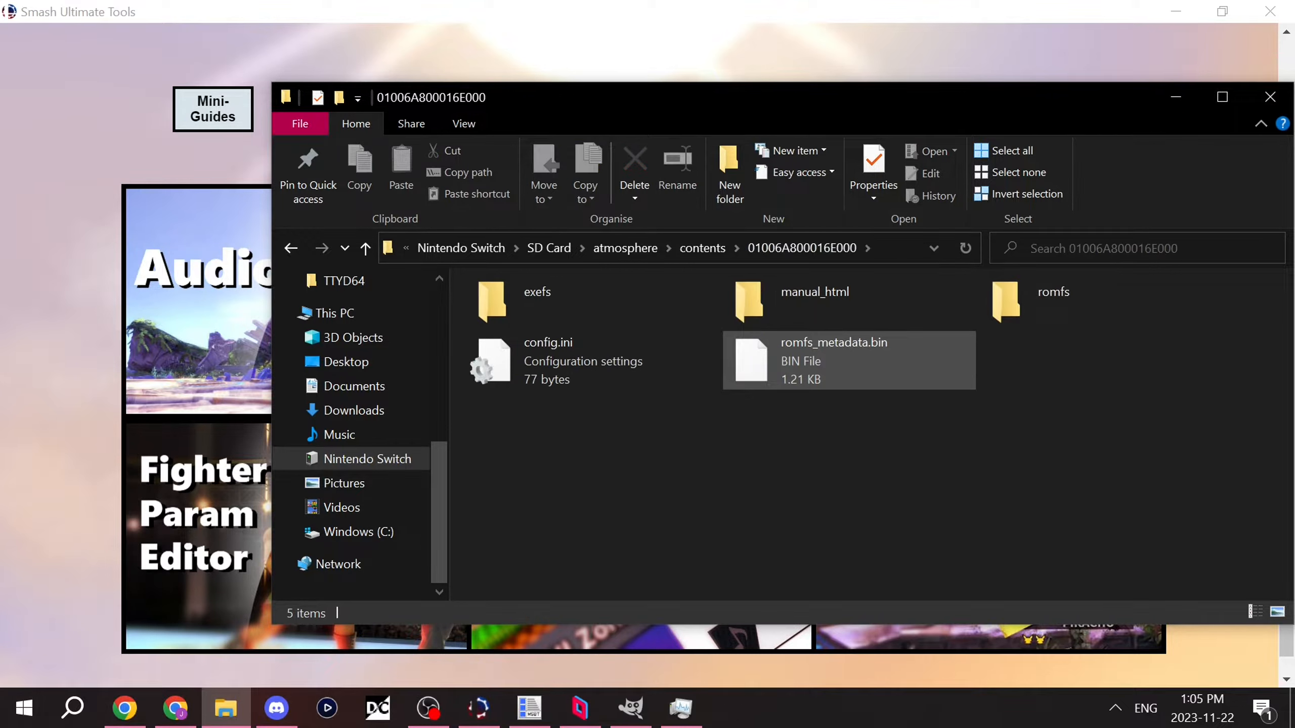
click(1081, 302)
double_click(1081, 302)
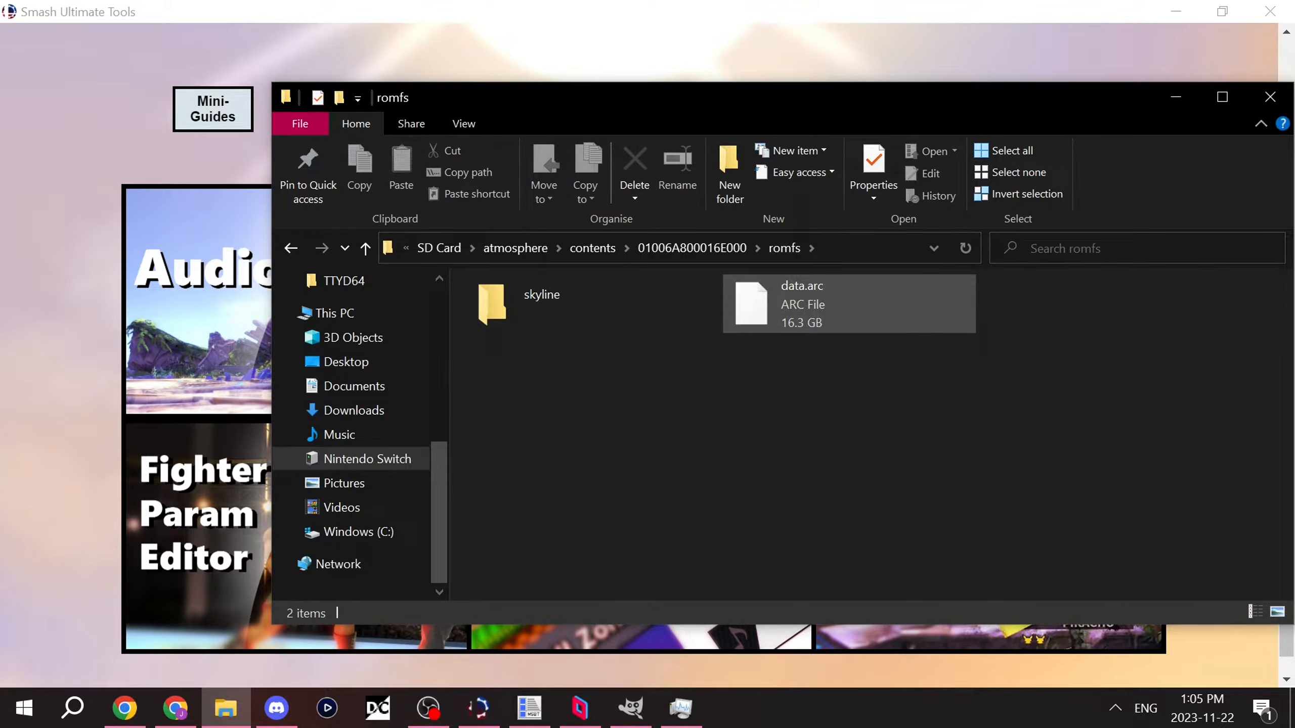
Step: Move data.arc from the romfs folder to the PC's Desktop
click(817, 303)
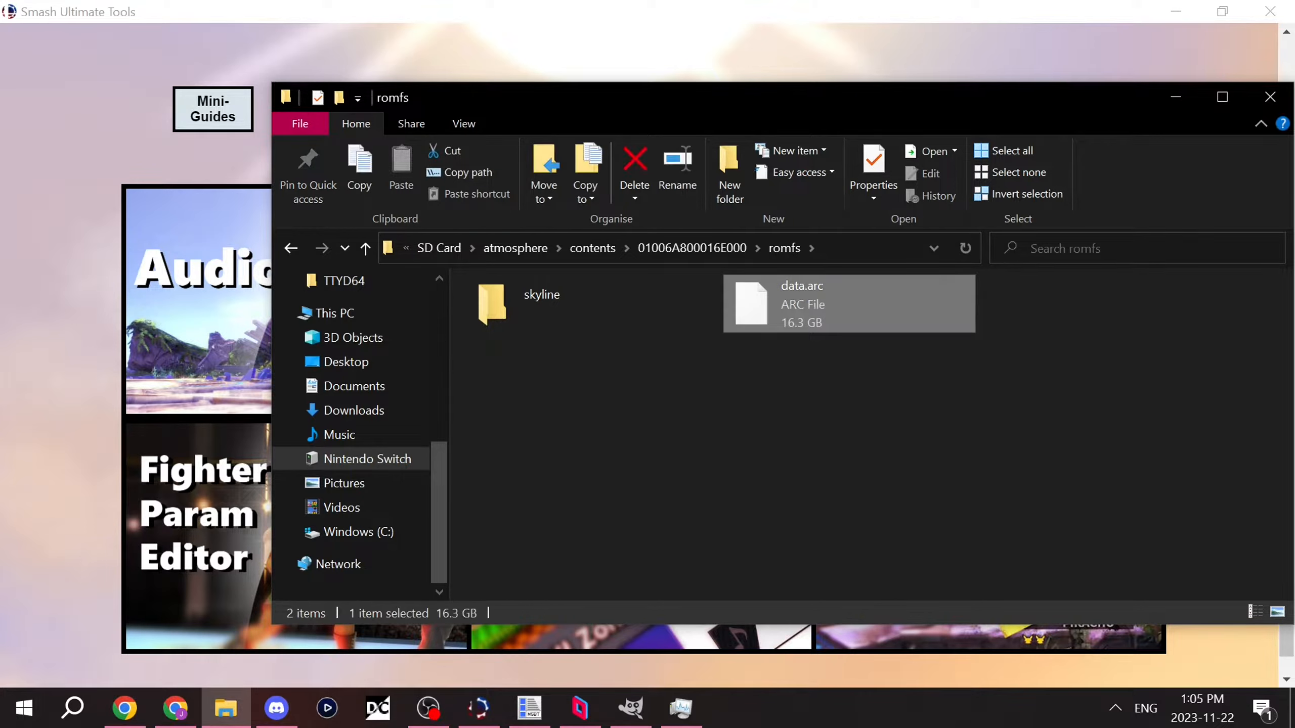
key(ctrl+x)
click(439, 337)
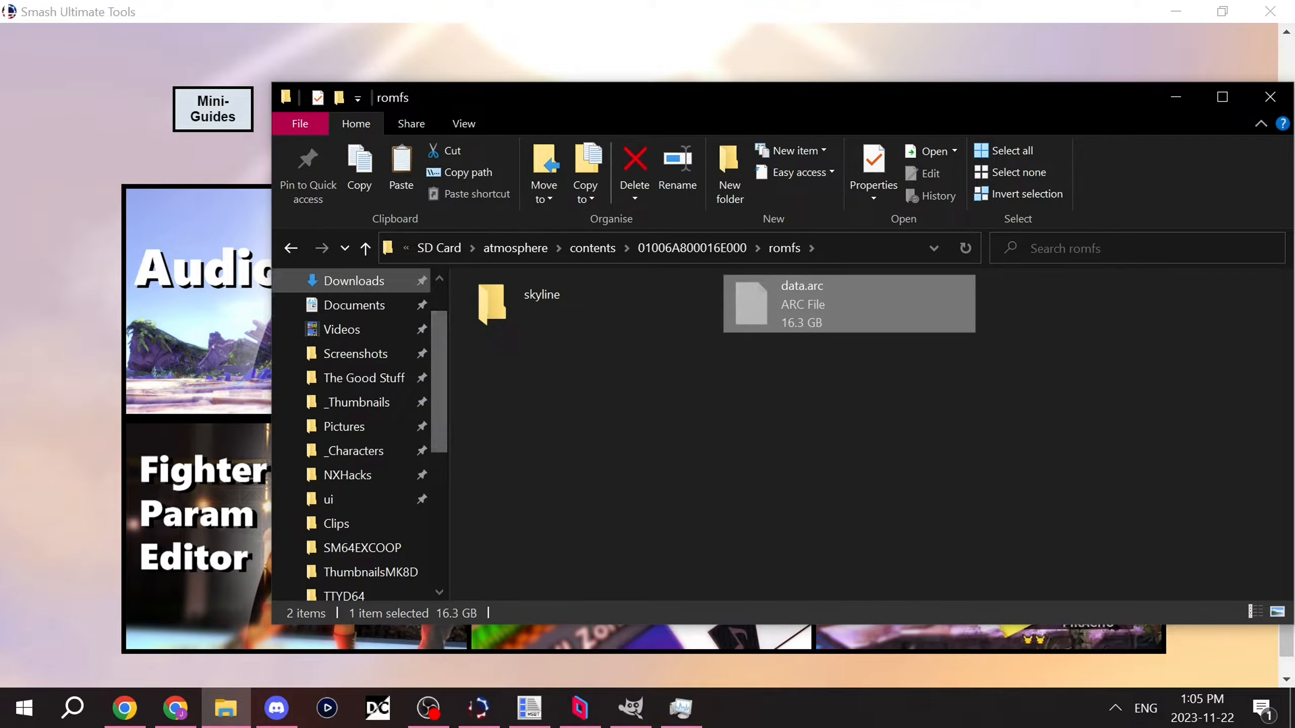
scroll(357, 288, up, 1)
click(351, 321)
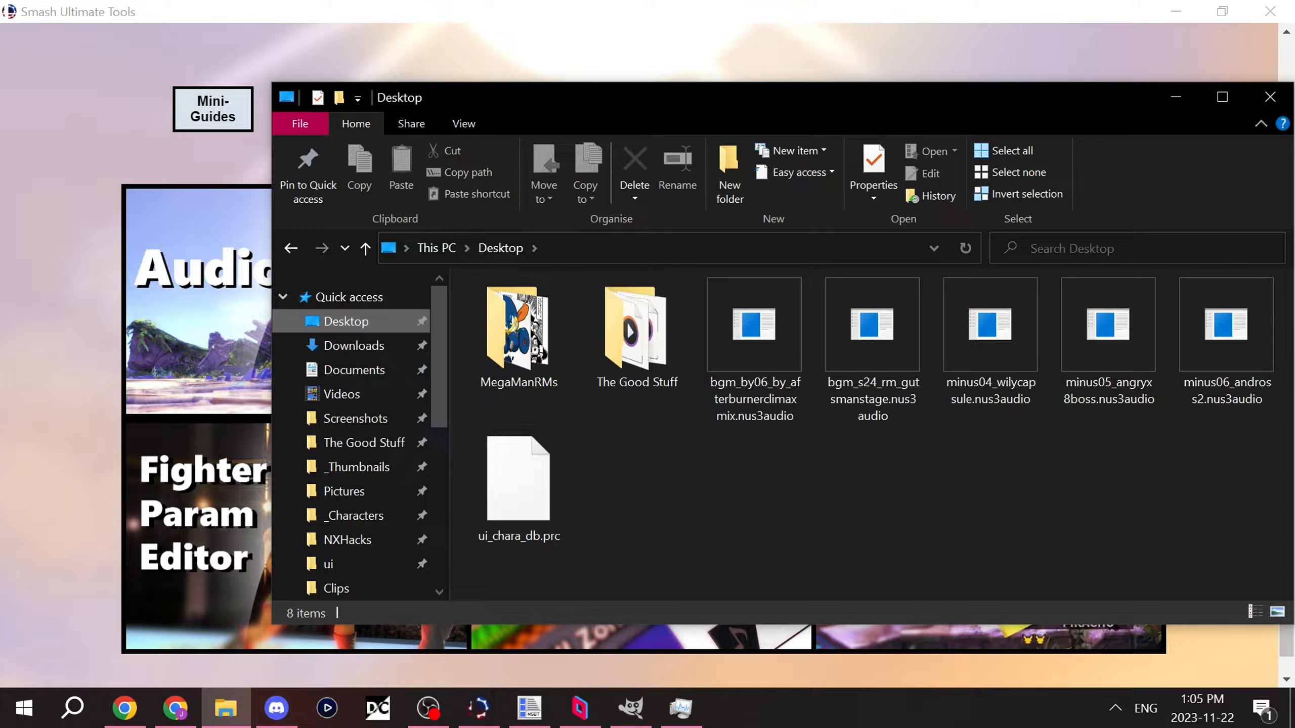
key(ctrl+v)
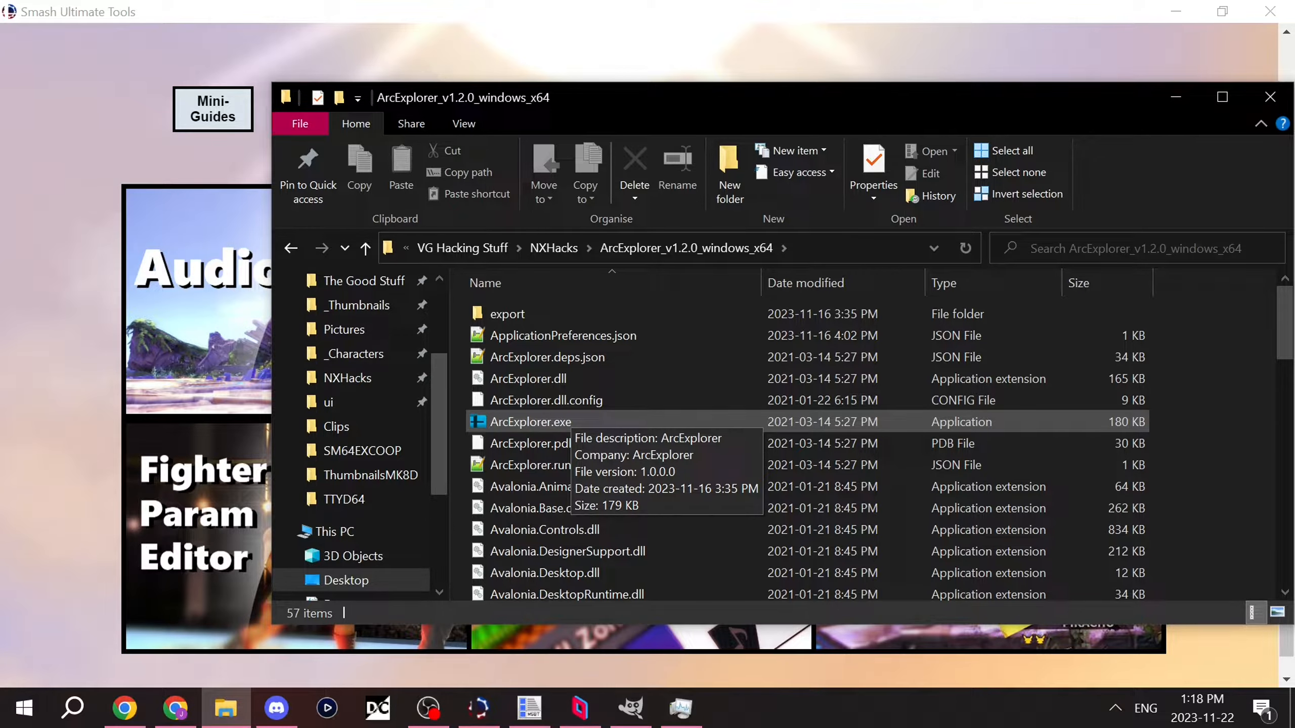
Step: Start ArcExplorer.exe and load data.arc from the Desktop into it
double_click(571, 418)
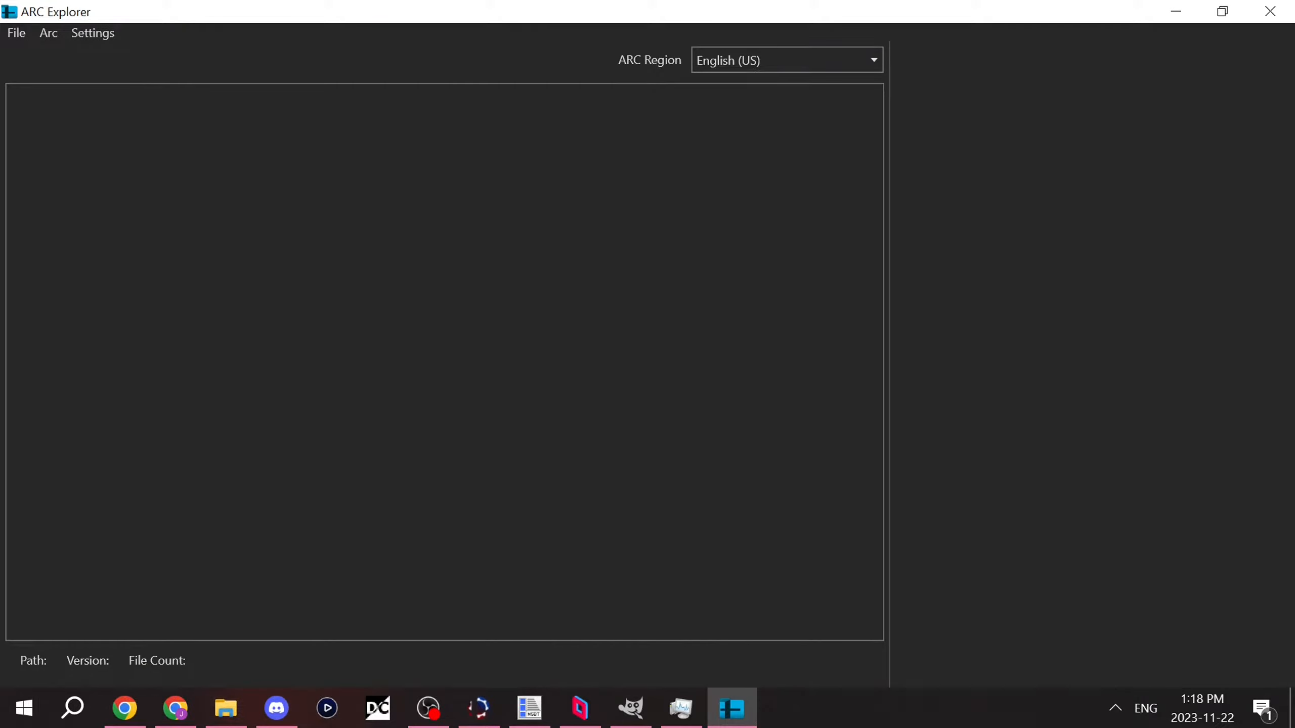
click(16, 33)
click(64, 57)
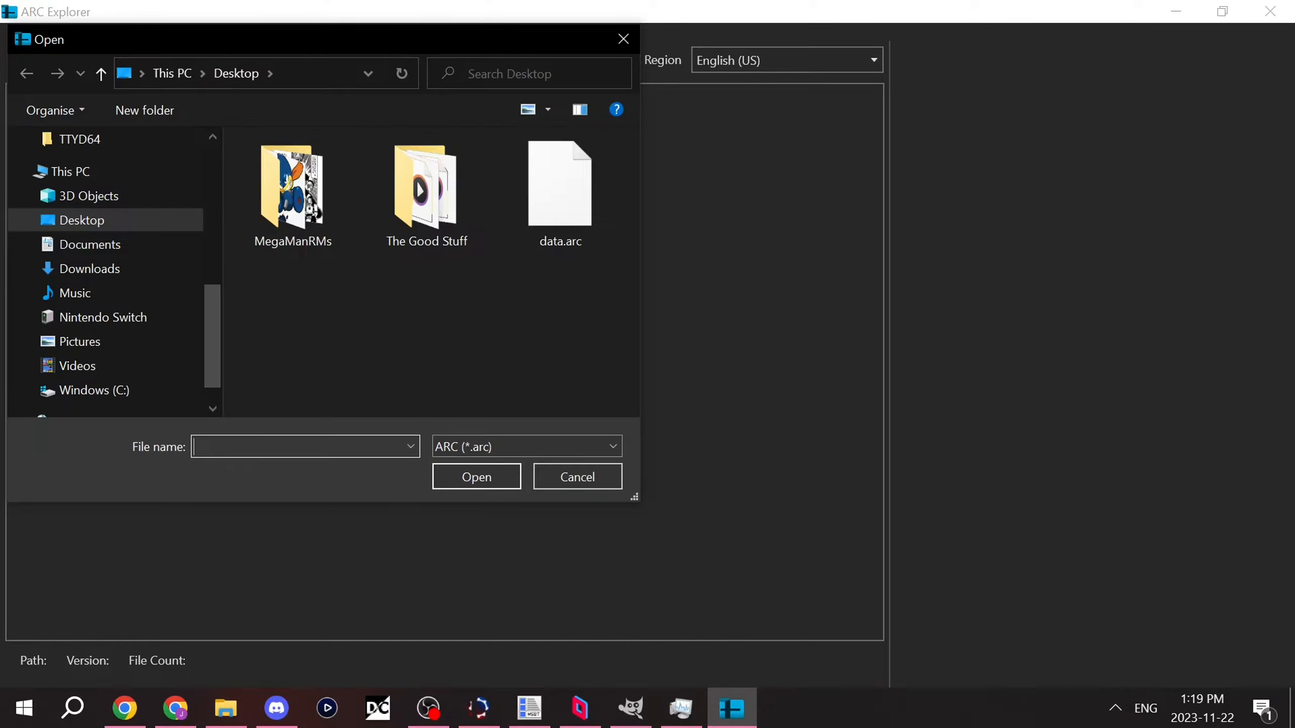
click(560, 193)
click(476, 477)
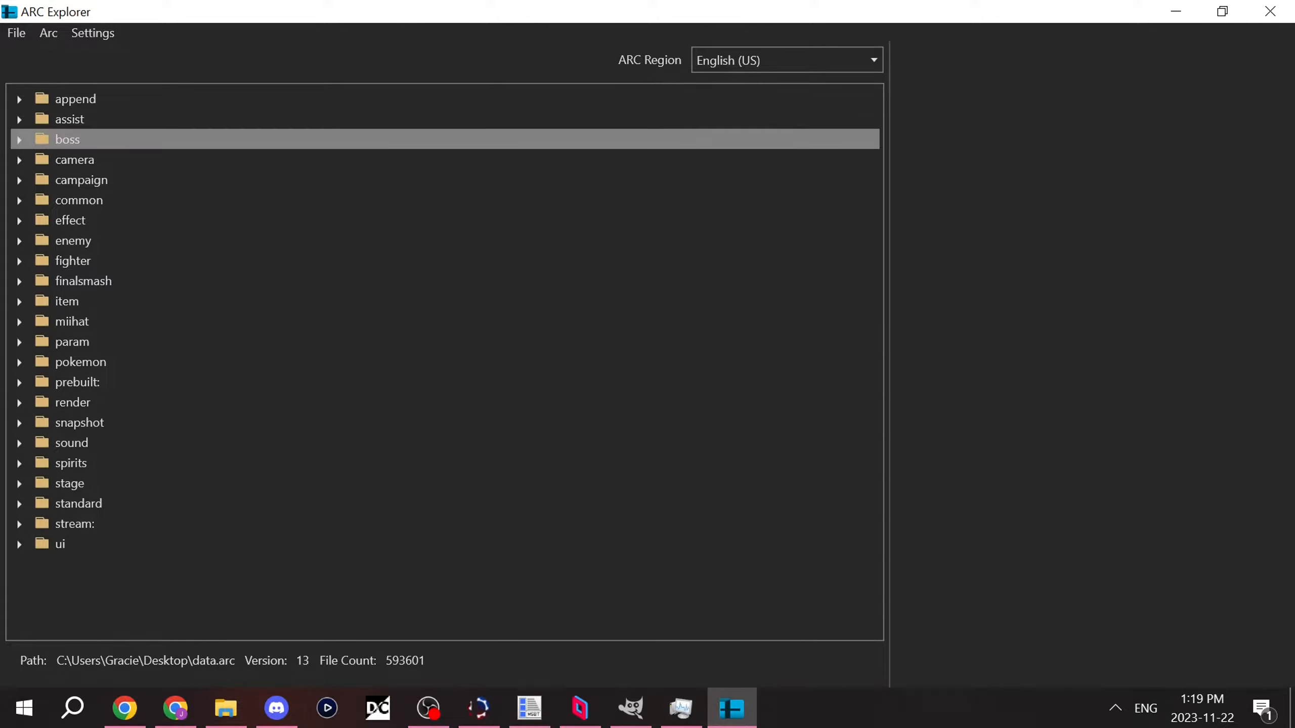
Step: Expand the archive's stream: folder and extract the files of its sound subfolder
click(73, 260)
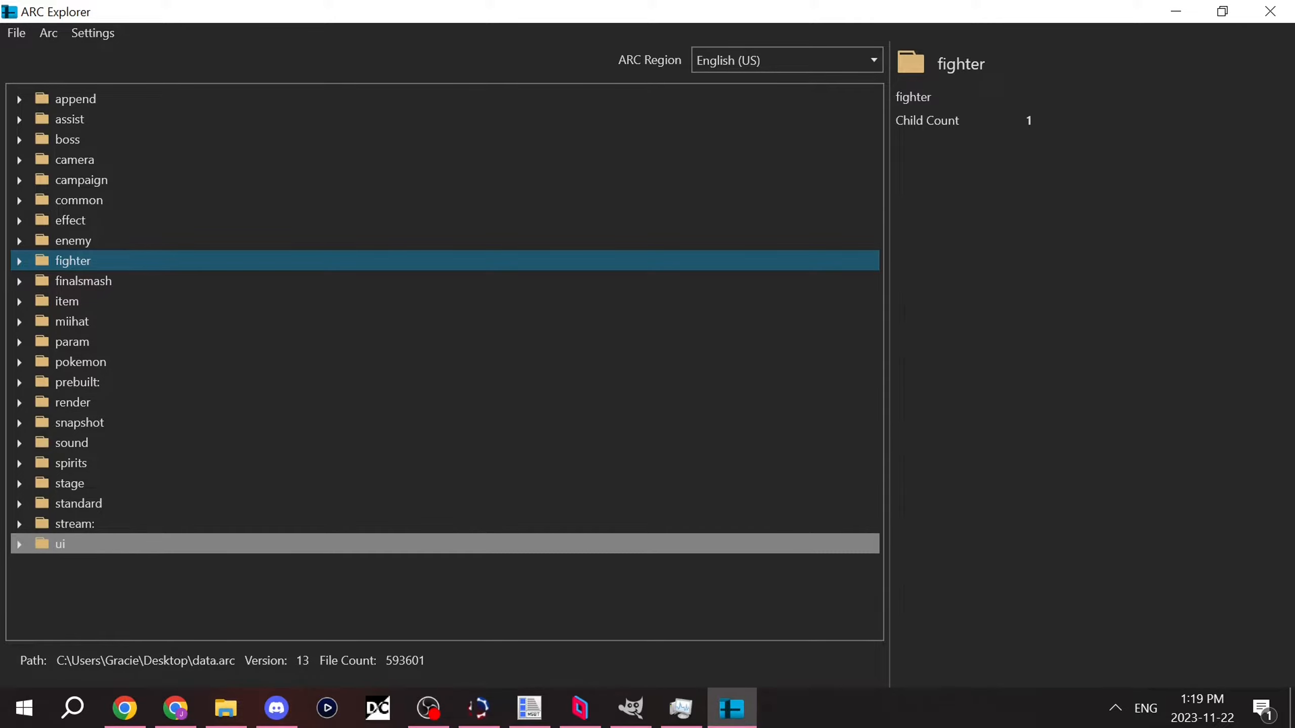
click(60, 545)
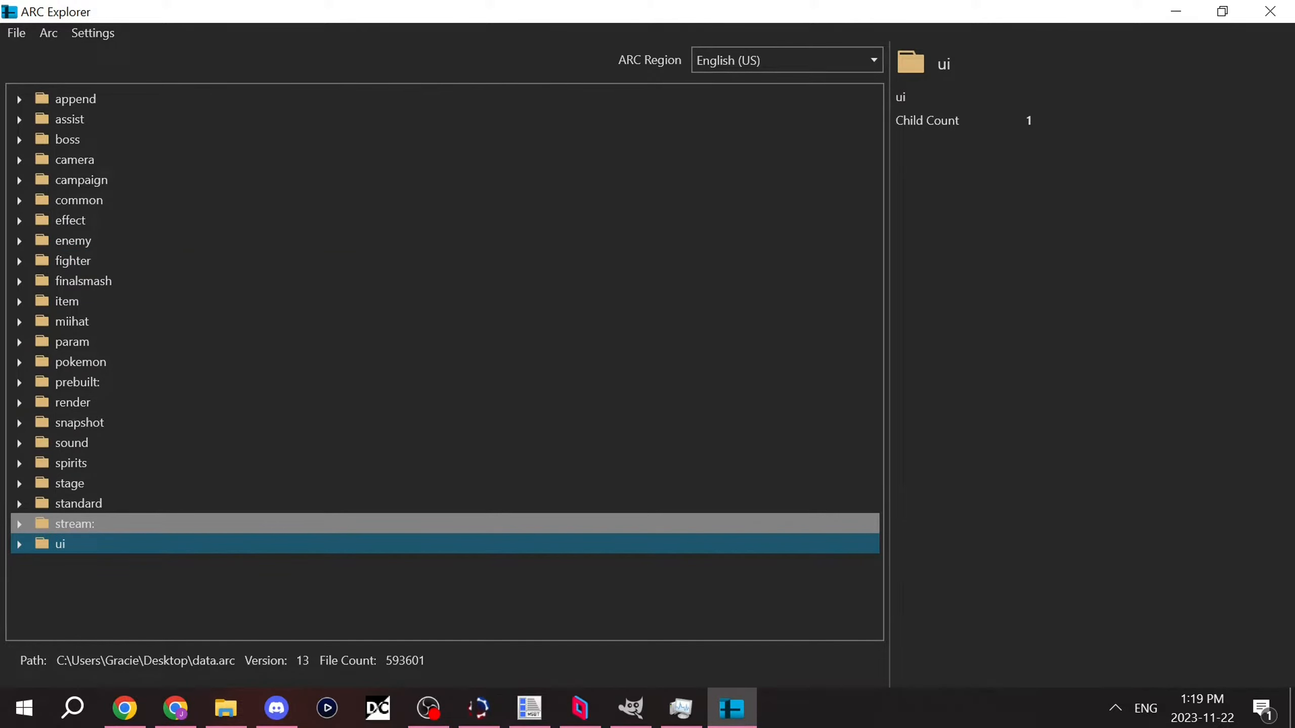
click(74, 524)
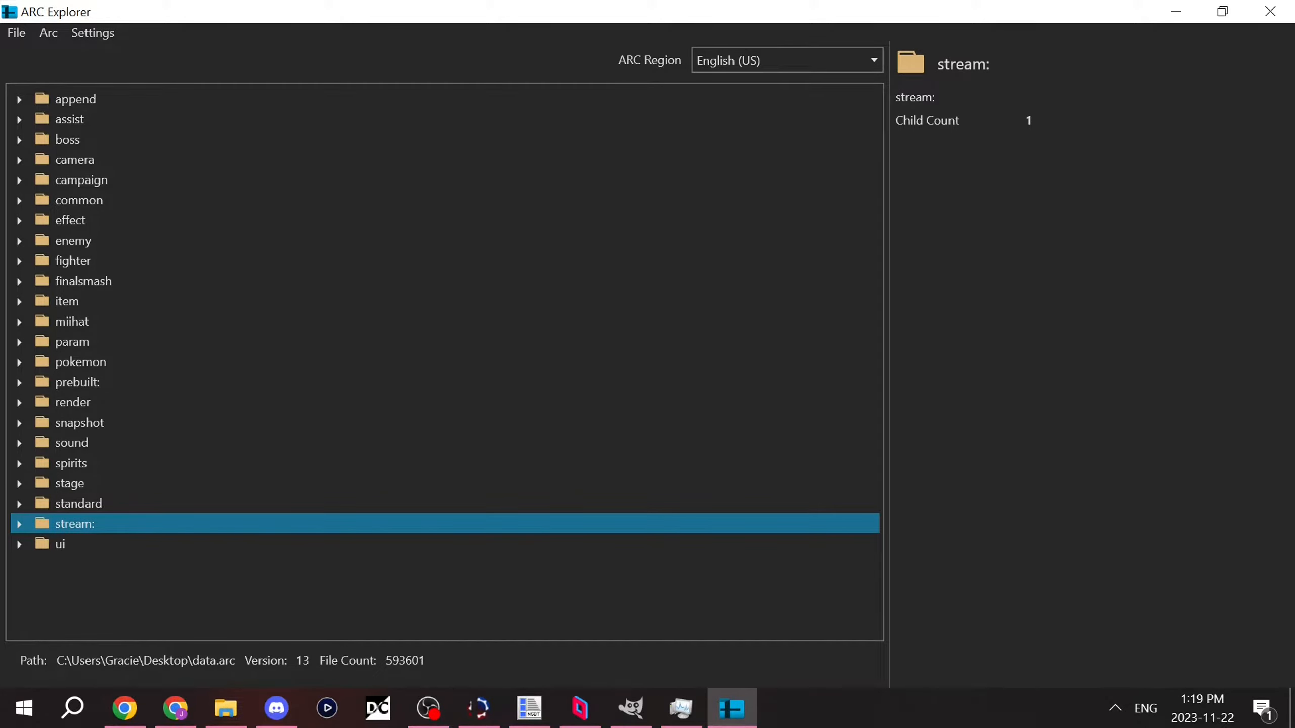
click(61, 544)
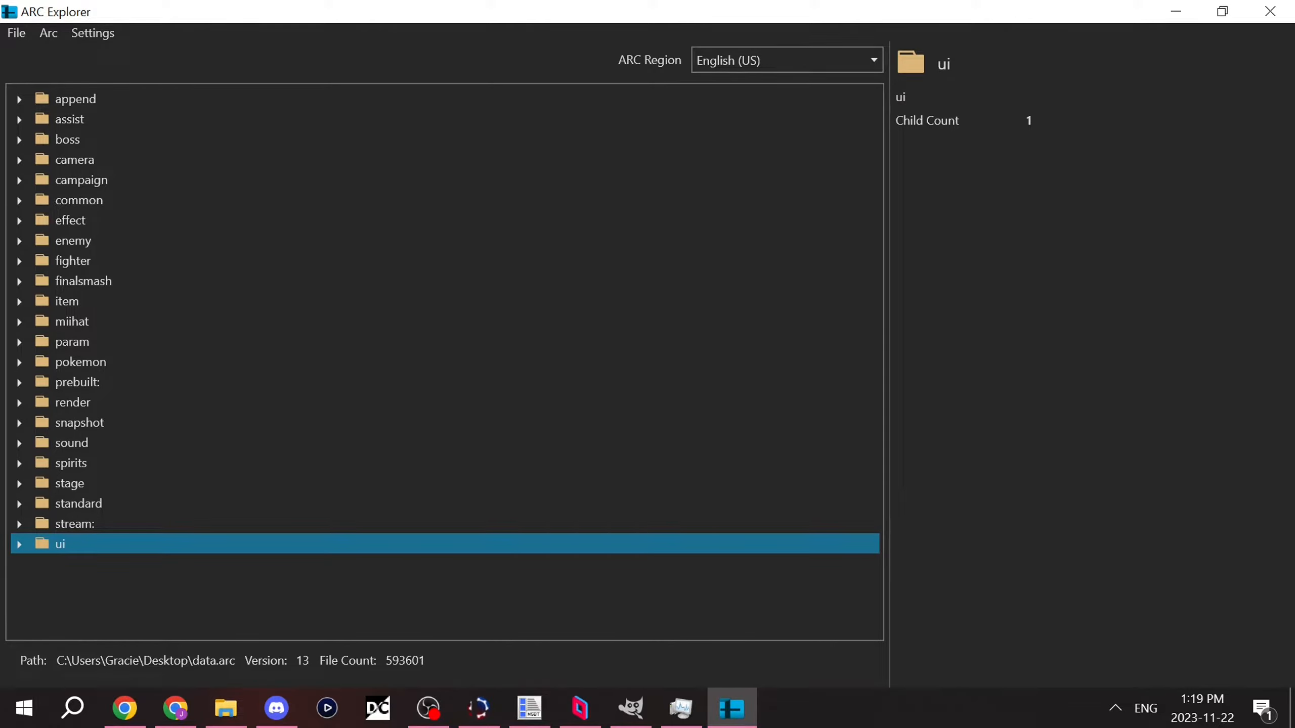
key(Up)
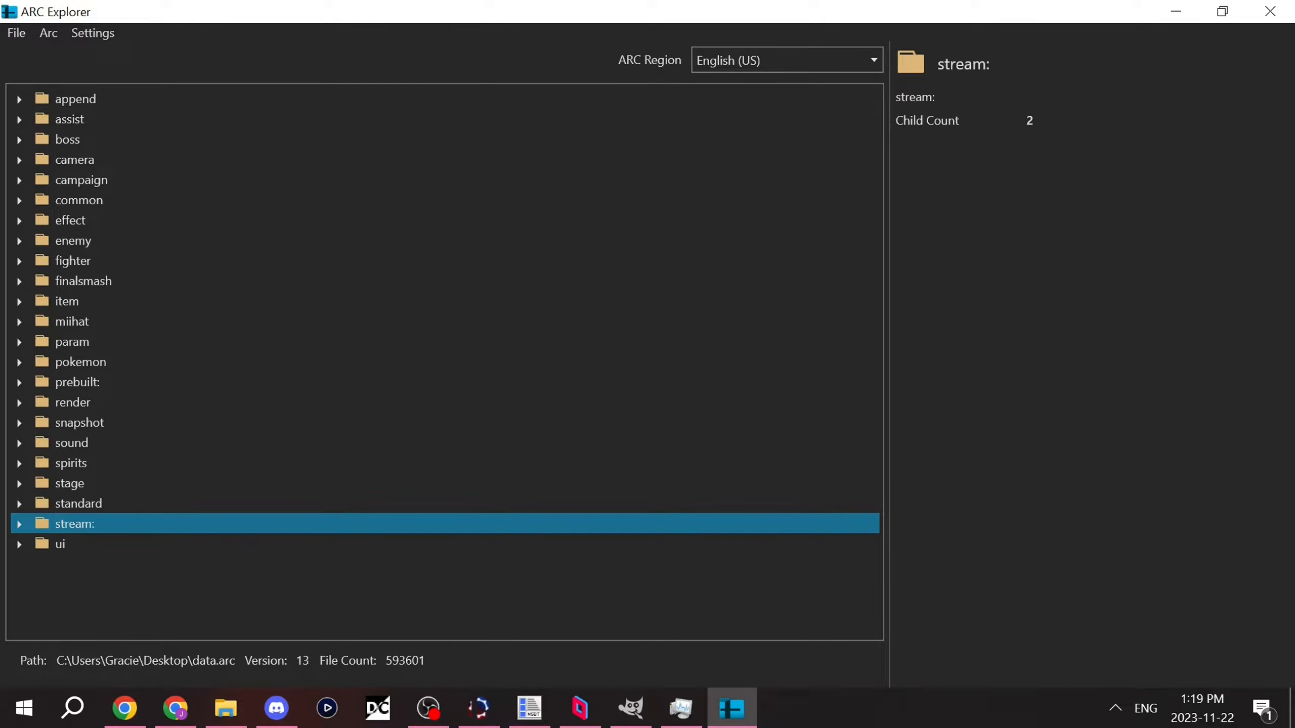
key(Right)
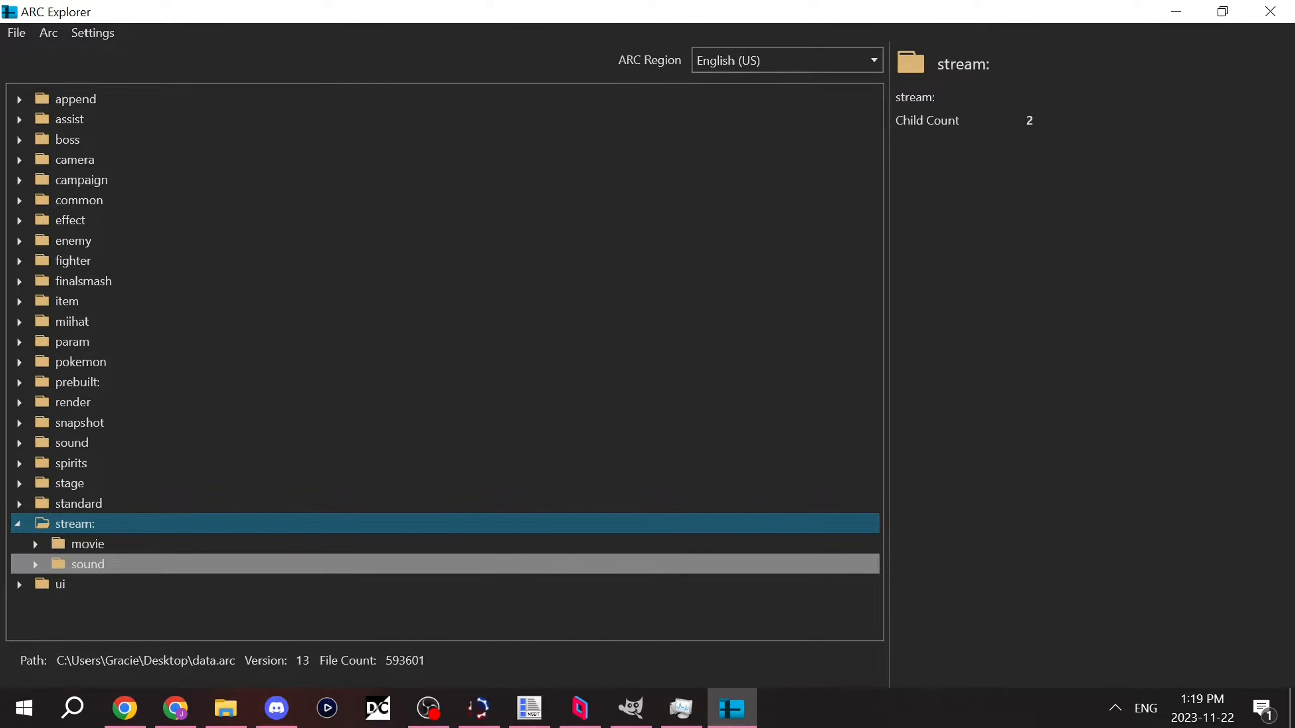
click(87, 564)
right_click(90, 566)
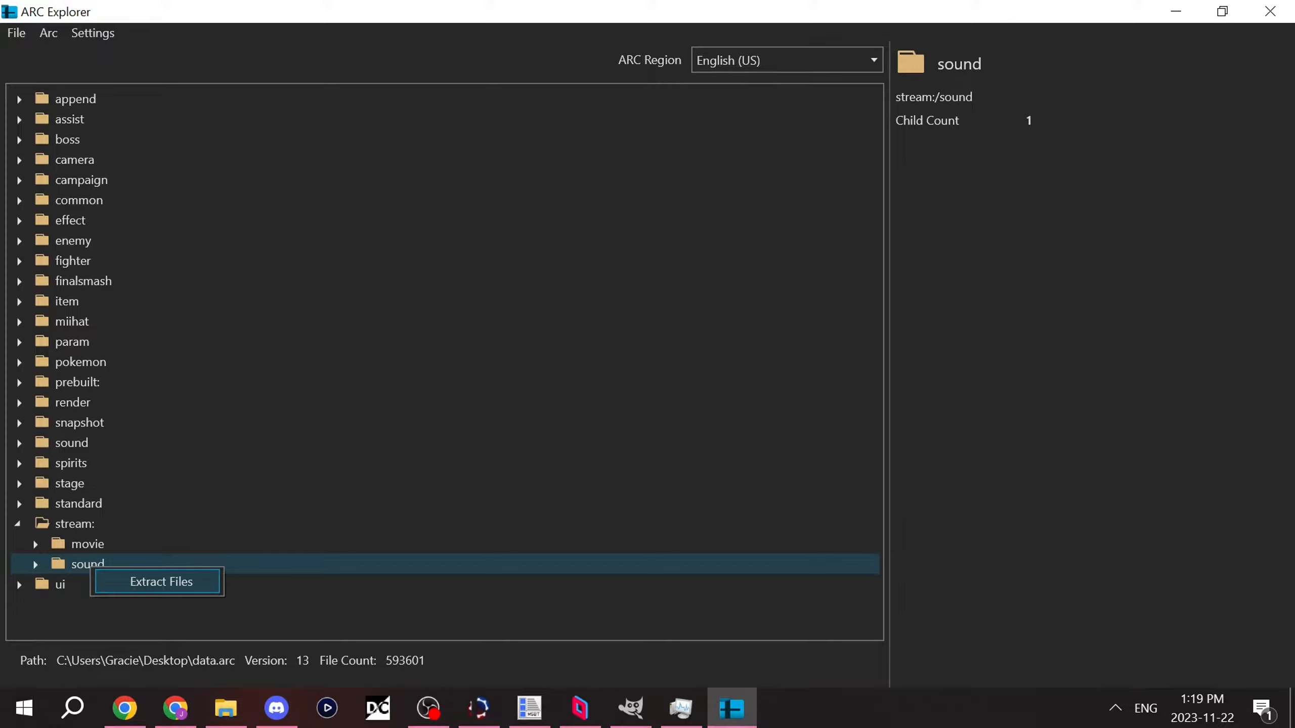
click(161, 581)
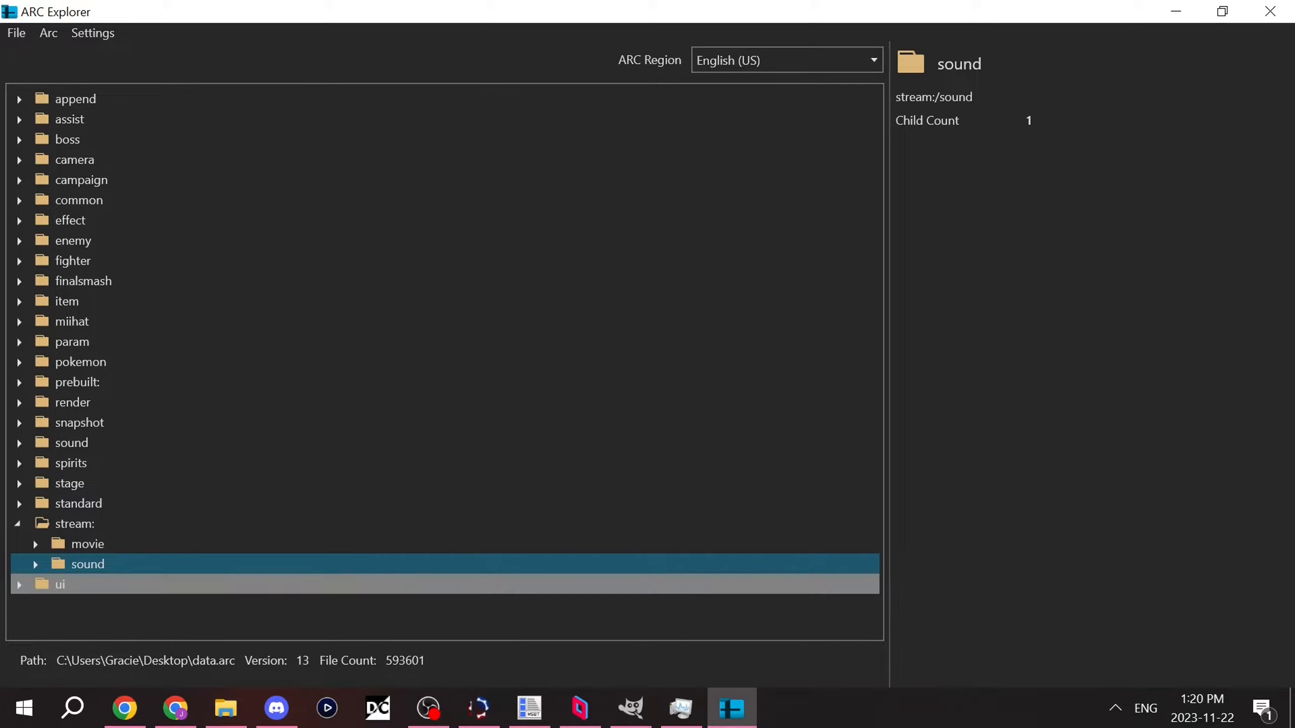
Step: Extract the message folder located under ui in the archive
double_click(161, 584)
click(161, 486)
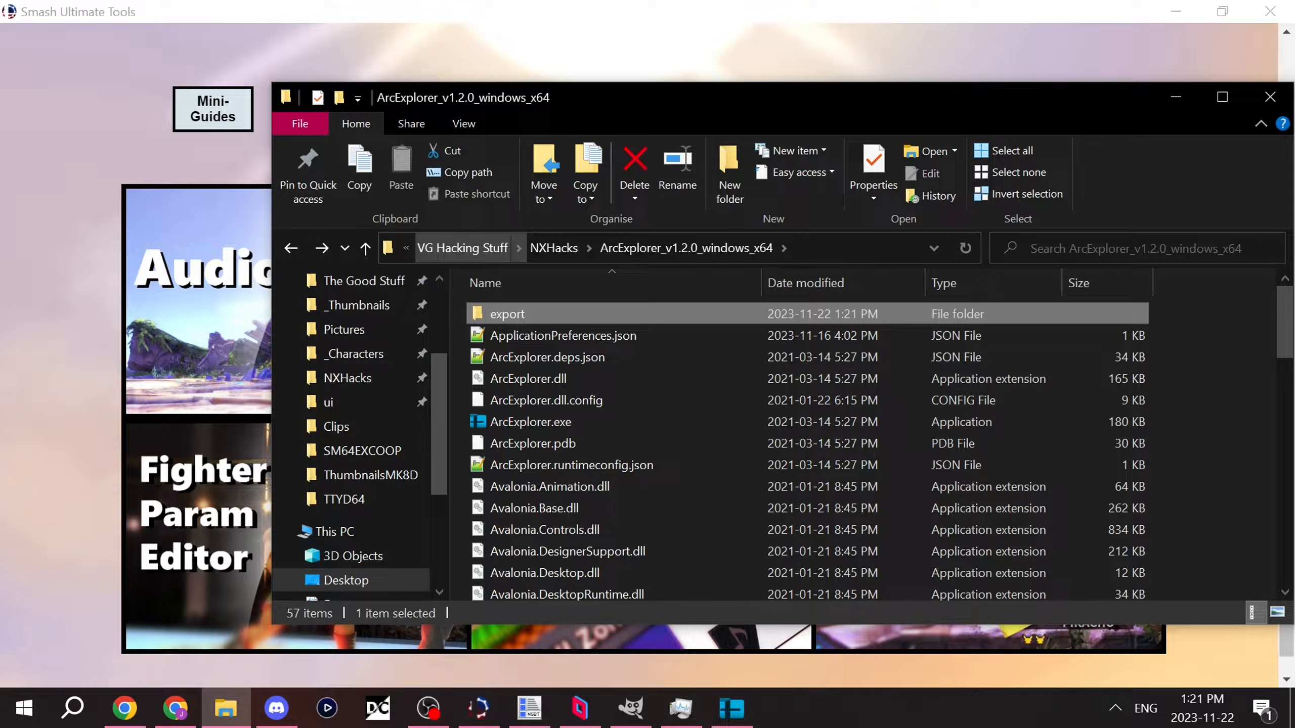
Step: In File Explorer, examine the extracted MSBT files in ArcExplorer's export/ui/message folder, and return to the ui folder
double_click(510, 314)
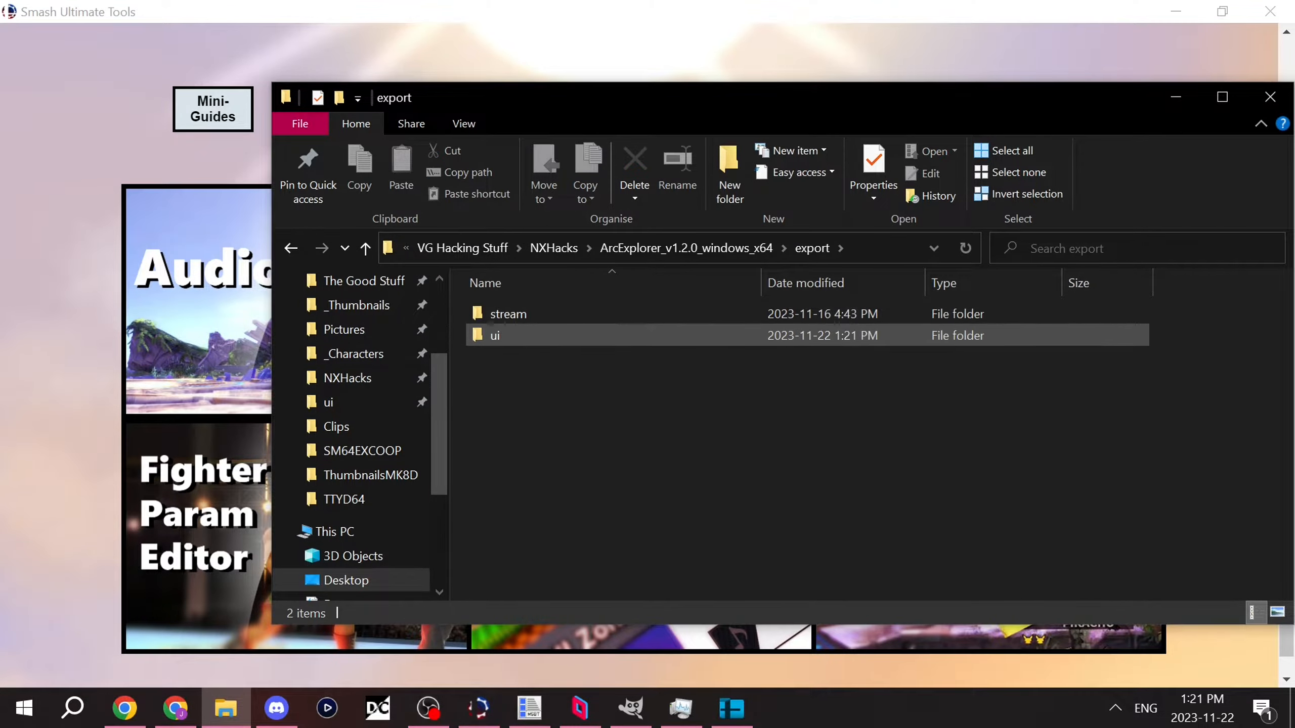
double_click(498, 335)
click(513, 314)
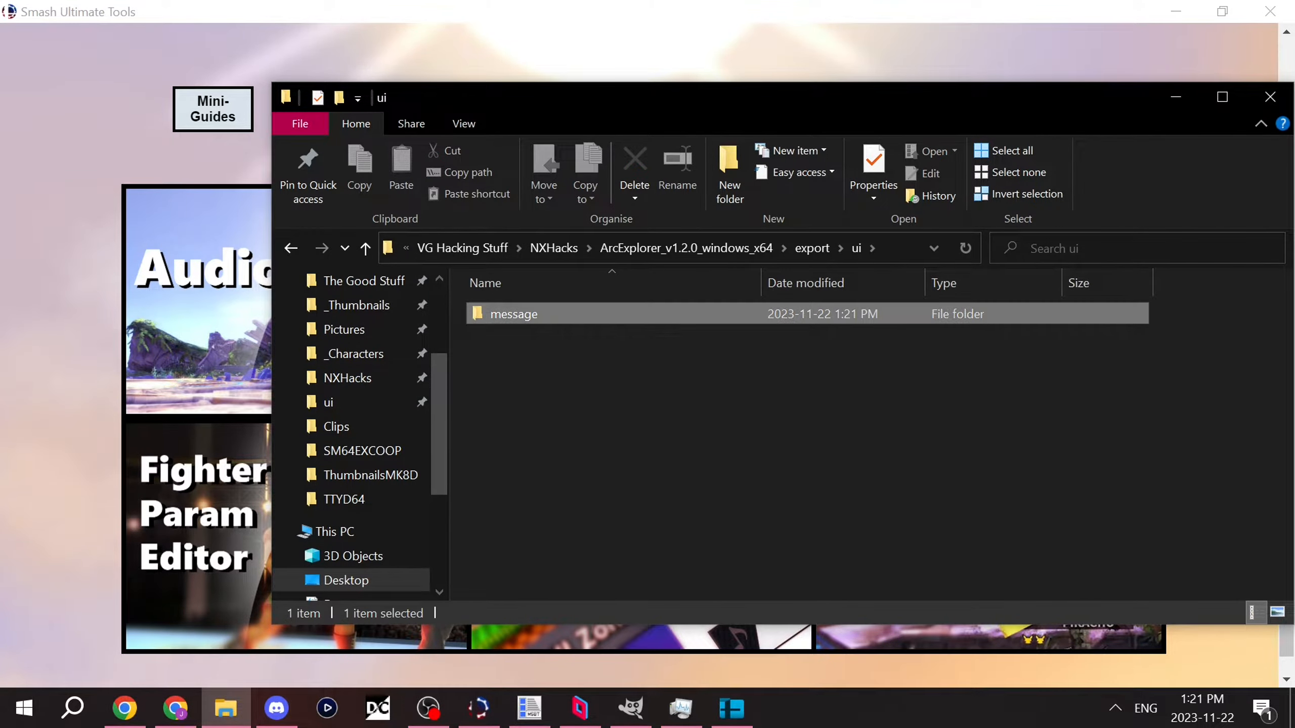
double_click(512, 314)
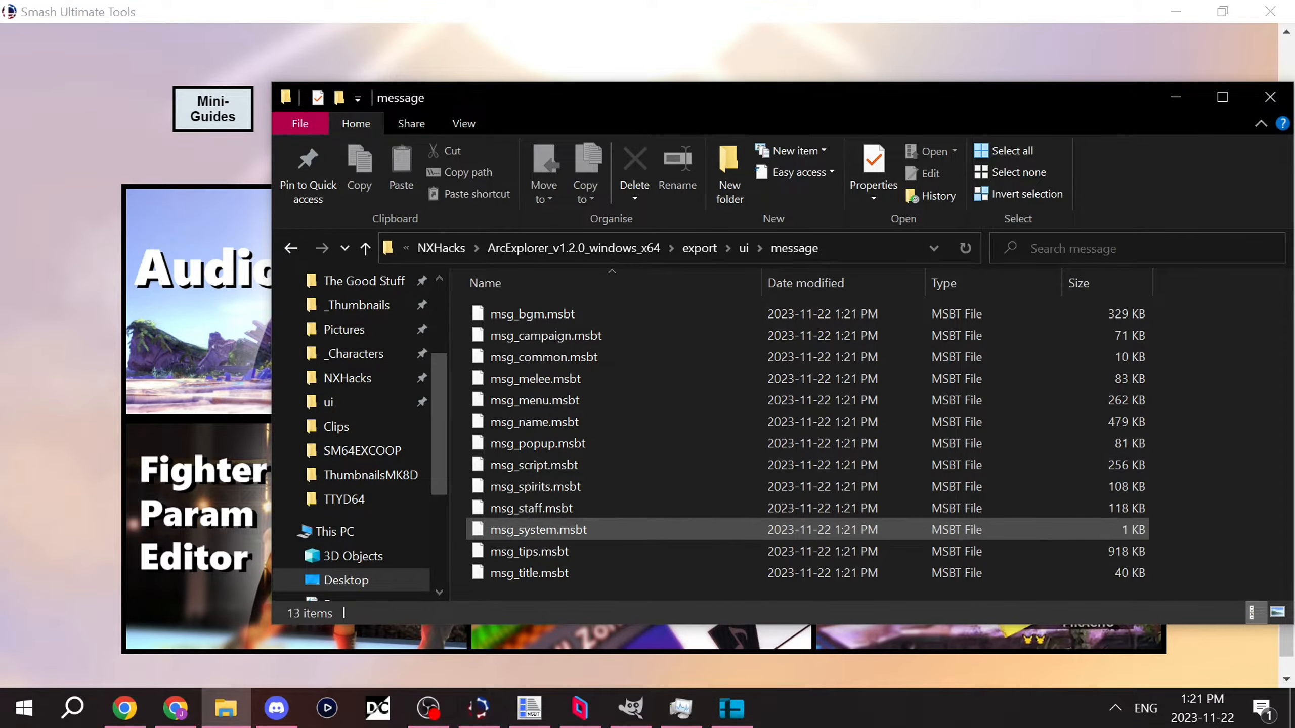
key(alt+Left)
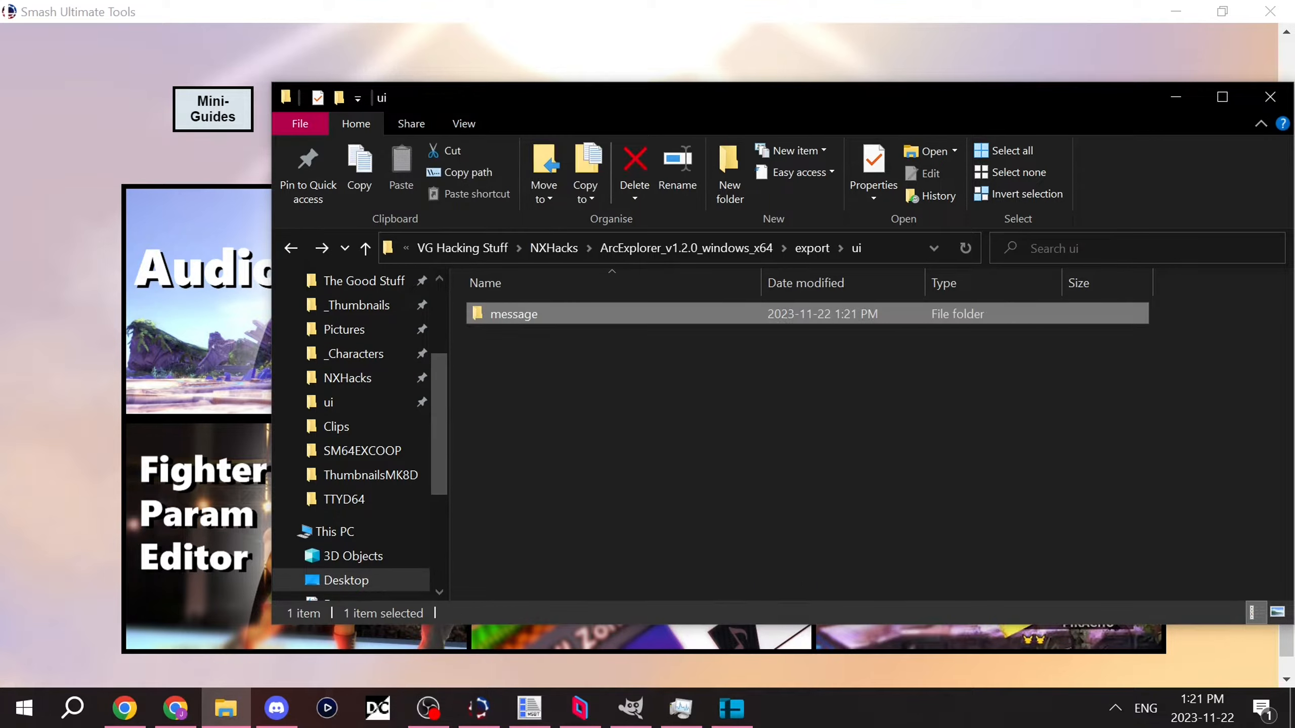
Step: Examine the extracted music files in ArcExplorer's export/stream/sound/bgm folder, and return to the sound folder
key(alt+Left)
double_click(519, 313)
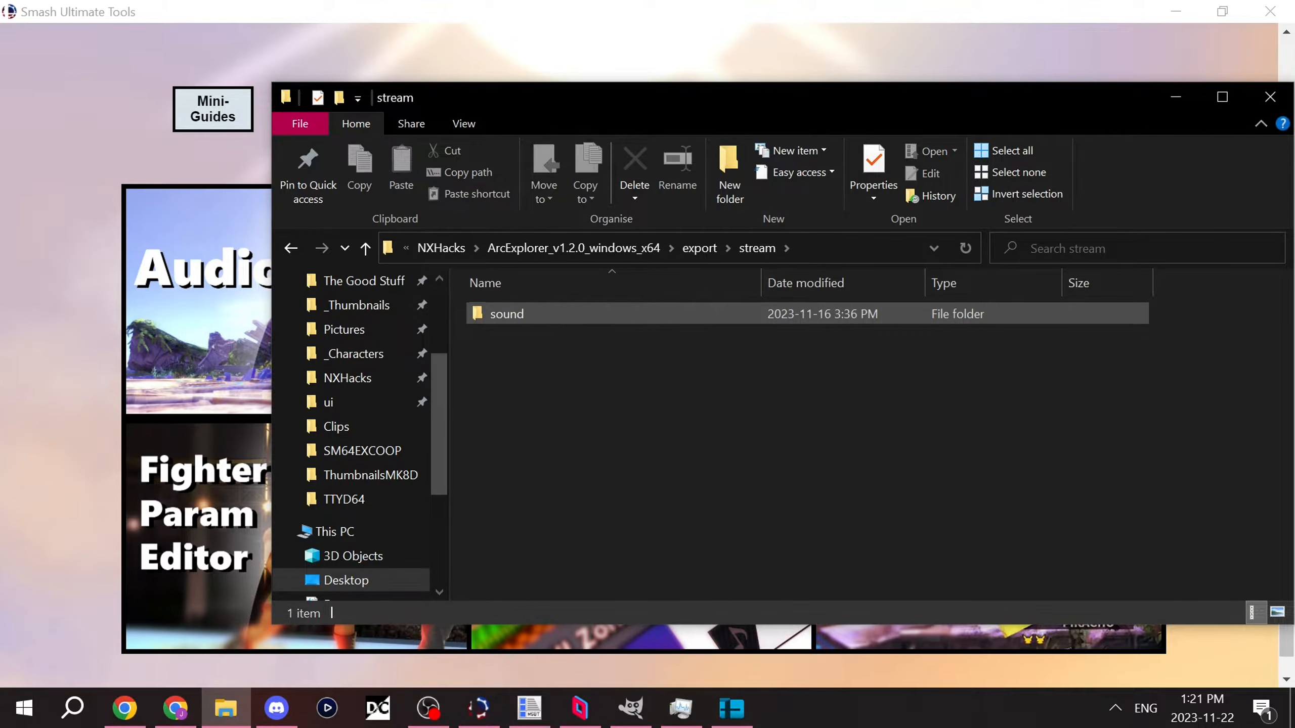
double_click(520, 313)
double_click(520, 314)
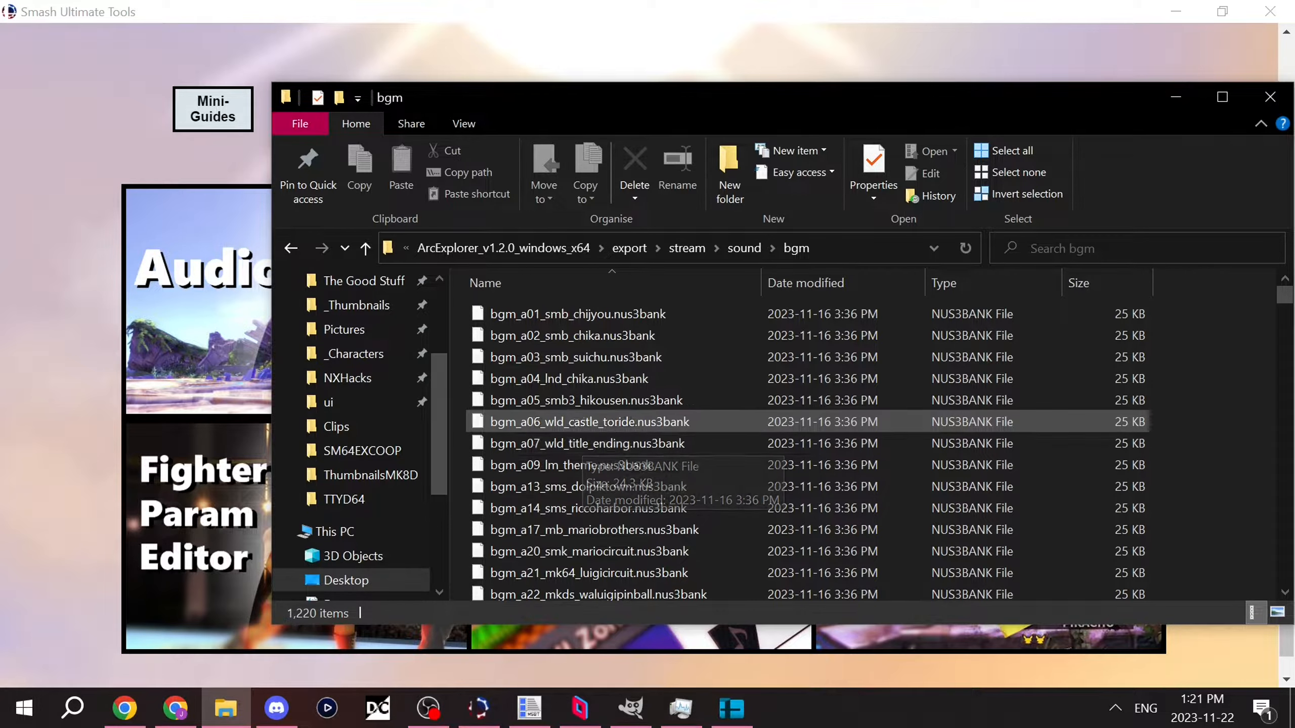
scroll(714, 423, down, 4)
scroll(714, 423, down, 15)
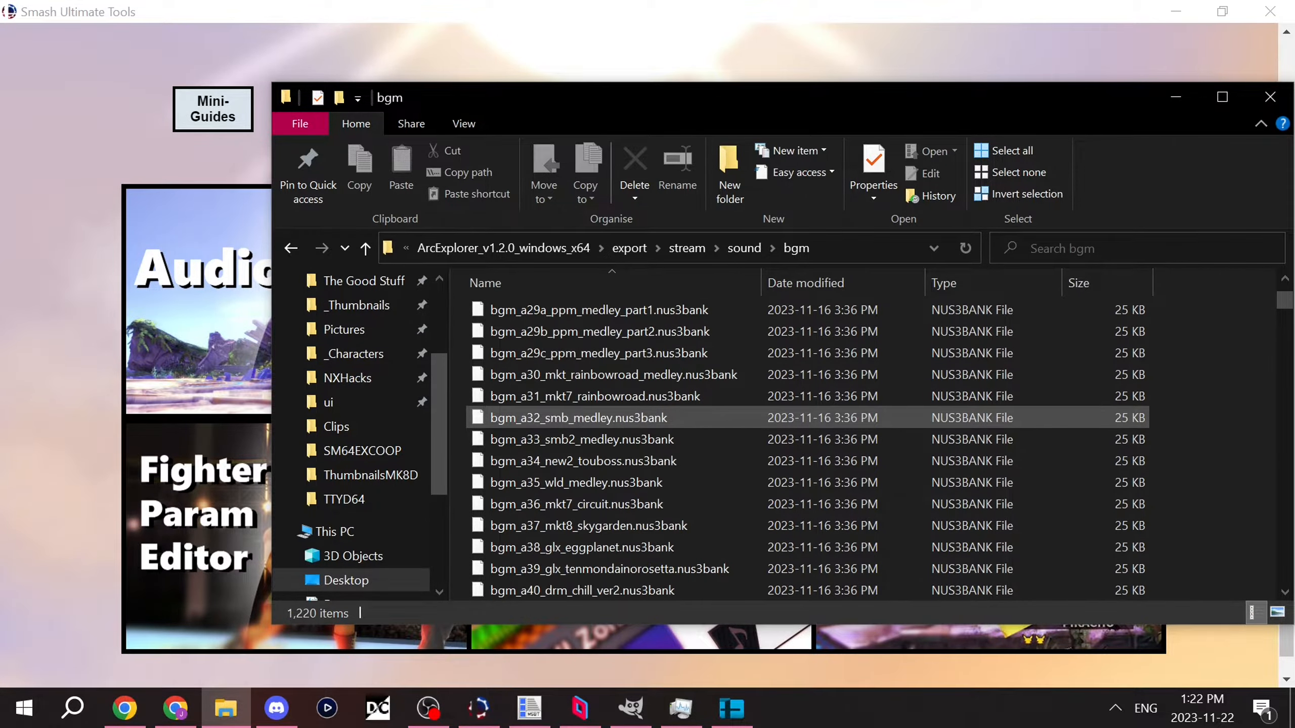
scroll(713, 423, down, 16)
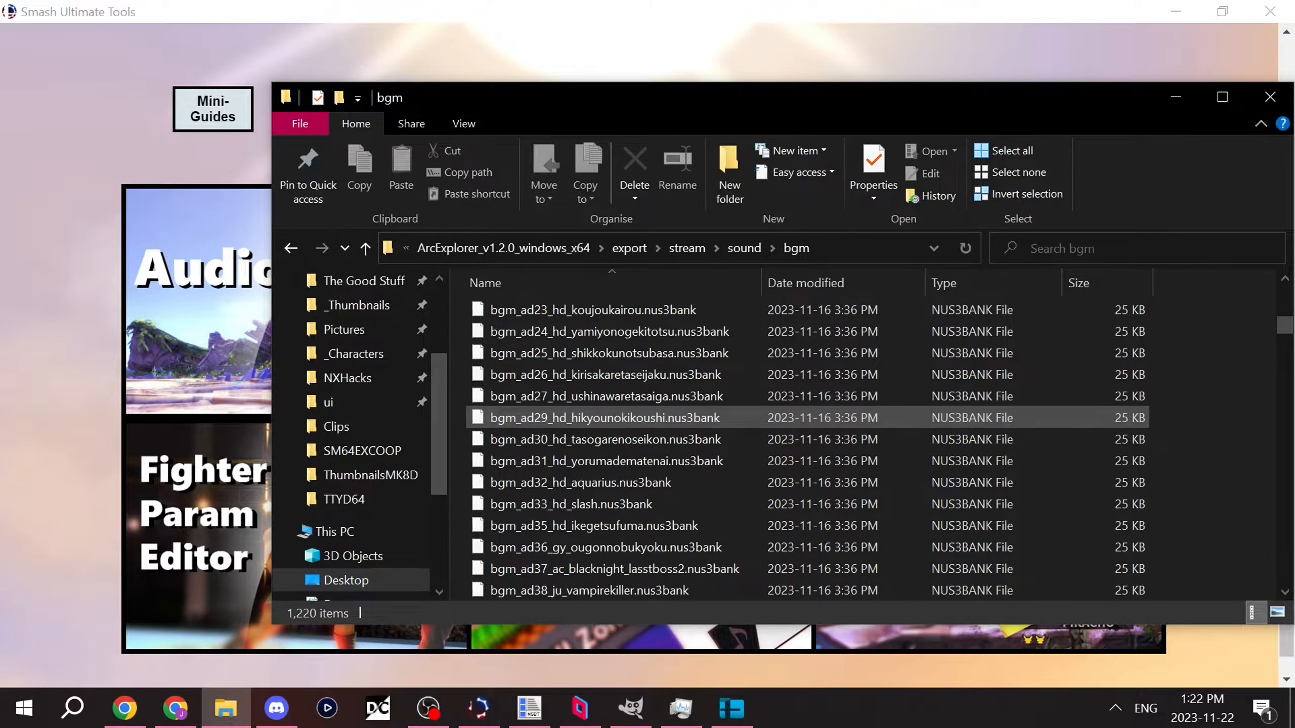
scroll(714, 423, down, 12)
scroll(714, 408, down, 3)
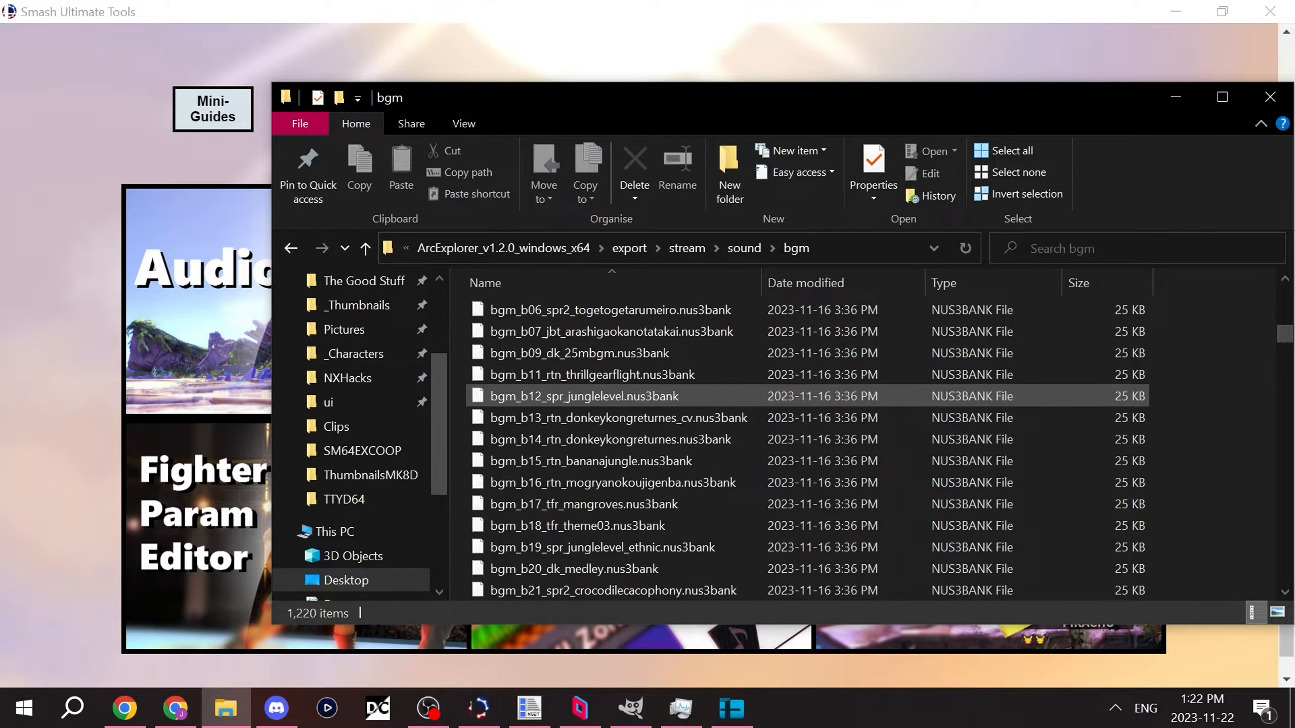
key(alt+Left)
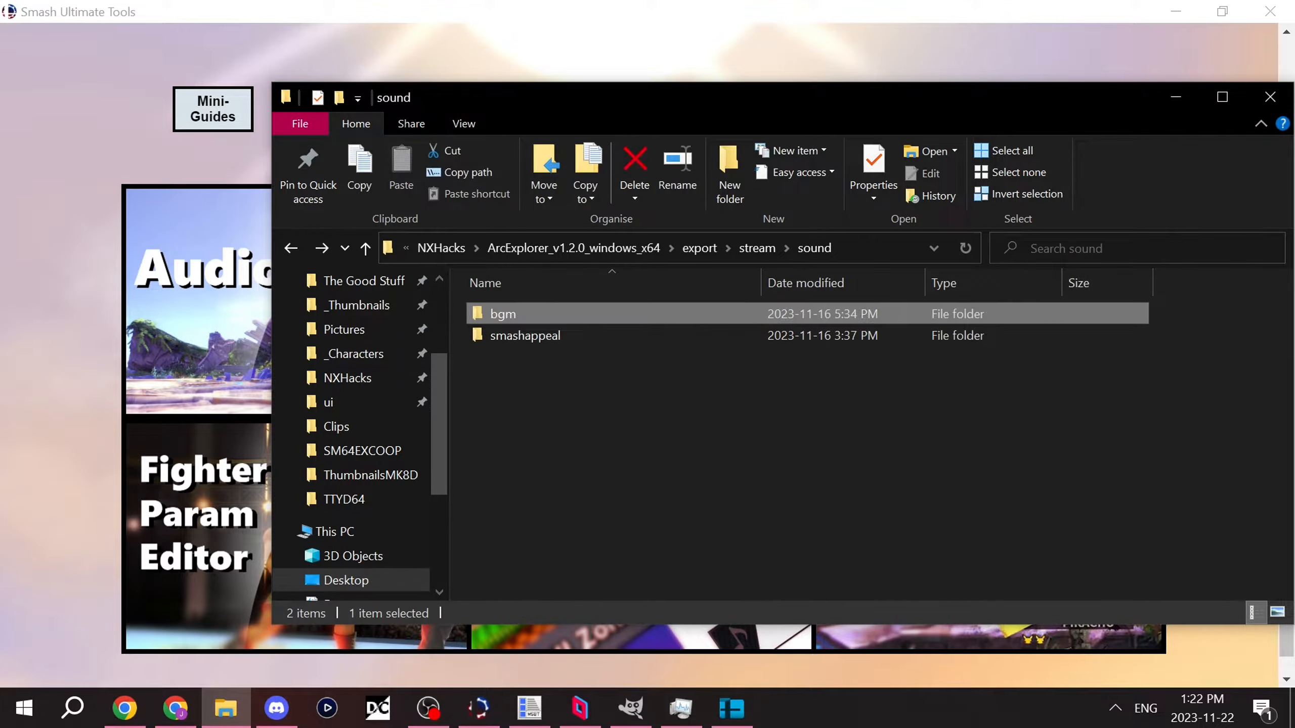
Step: Switch to Smash Ultimate Tools and open its Audio conversion page
click(478, 708)
scroll(327, 607, up, 5)
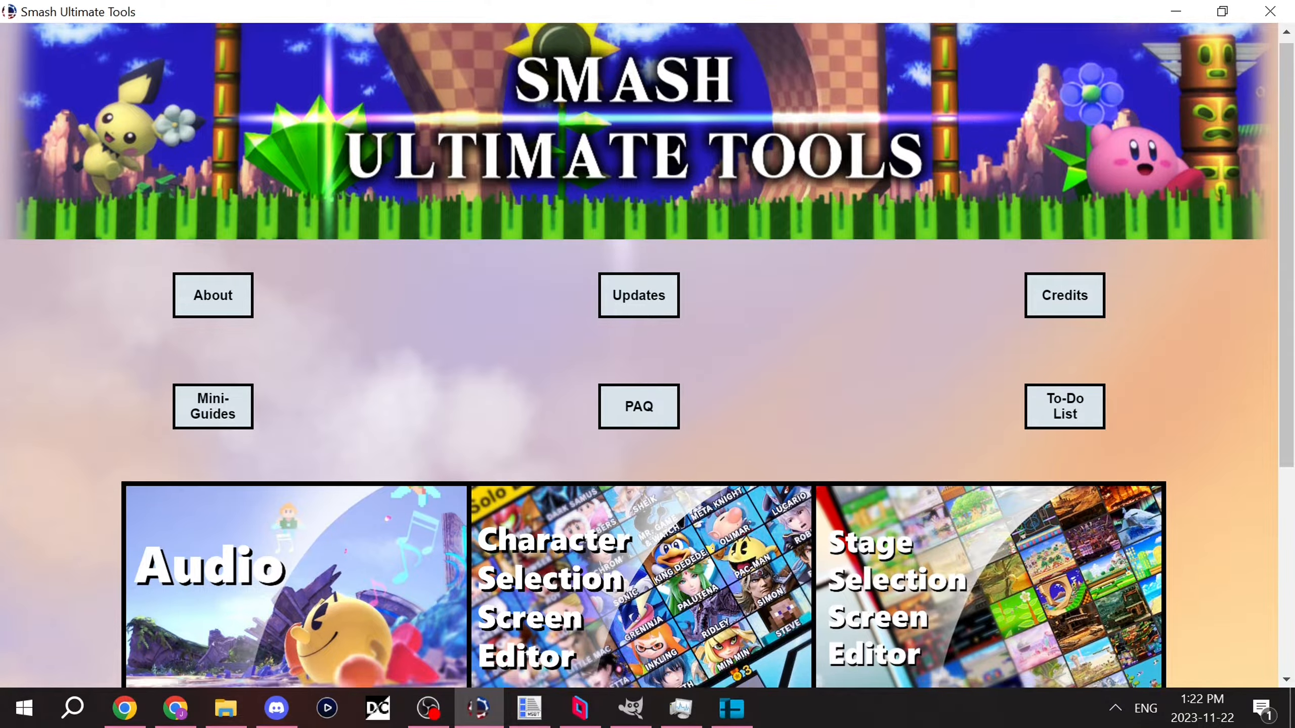
scroll(296, 357, down, 5)
scroll(296, 510, up, 5)
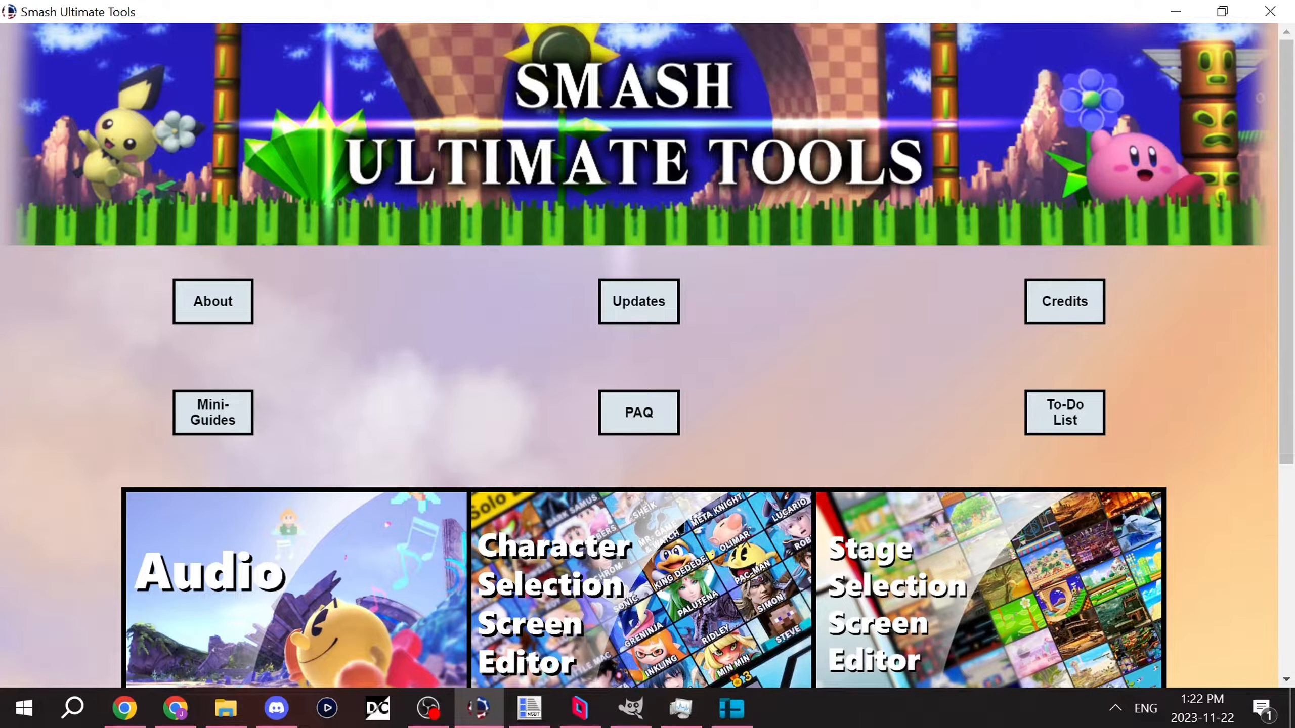
scroll(644, 388, down, 5)
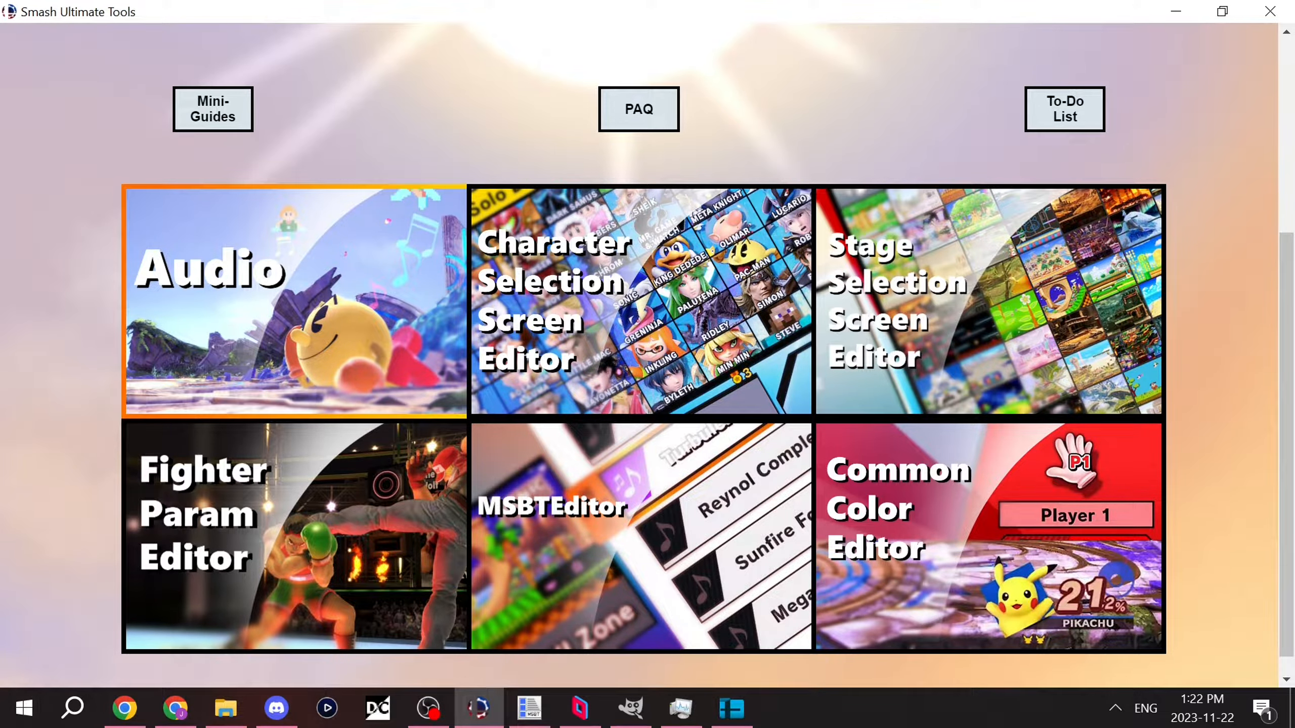
click(295, 302)
scroll(295, 302, up, 3)
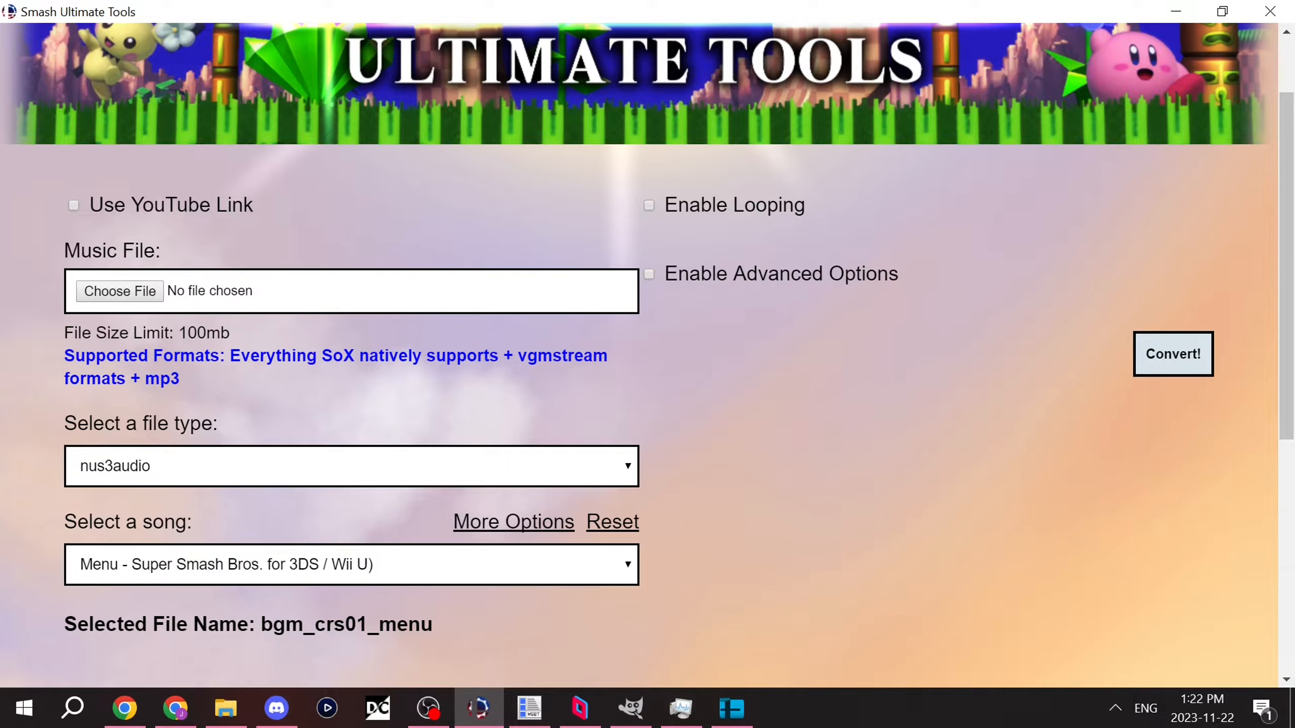
scroll(294, 302, up, 2)
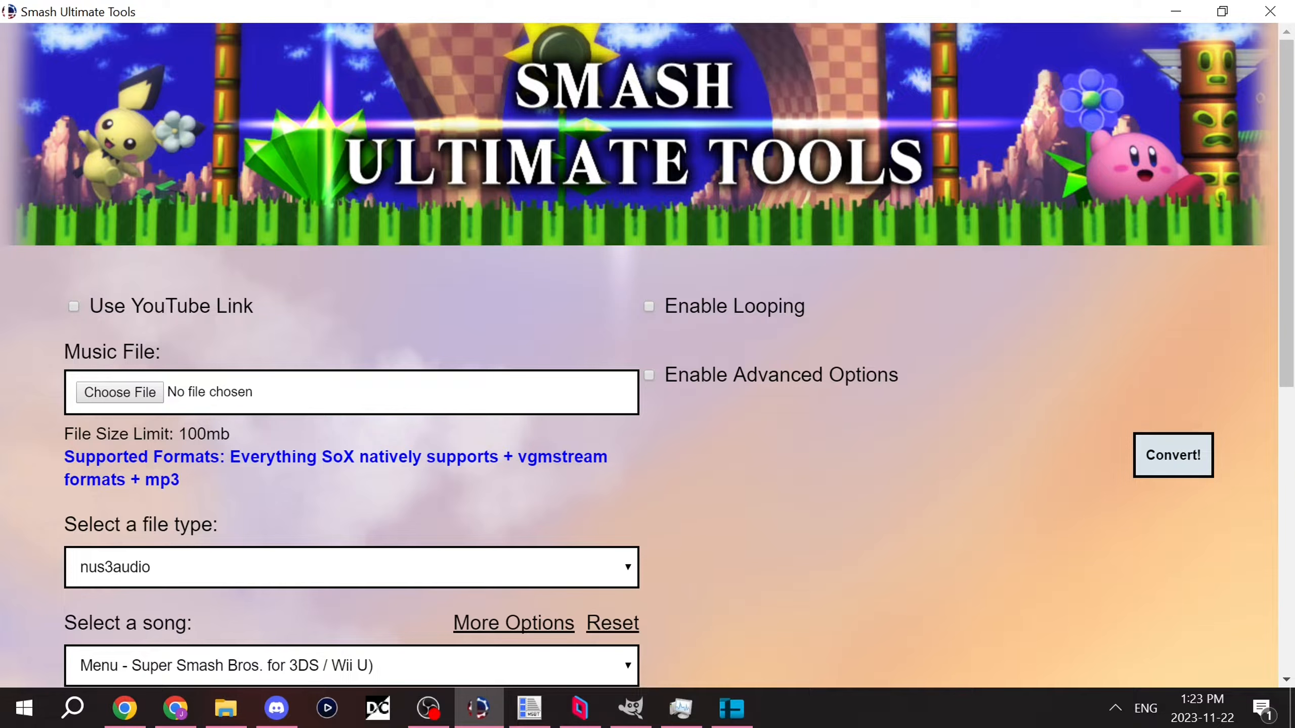
Step: In Chrome, open KHInsider's saved star fox search and go to the Star Fox album for SNES and Switch
key(alt+Tab)
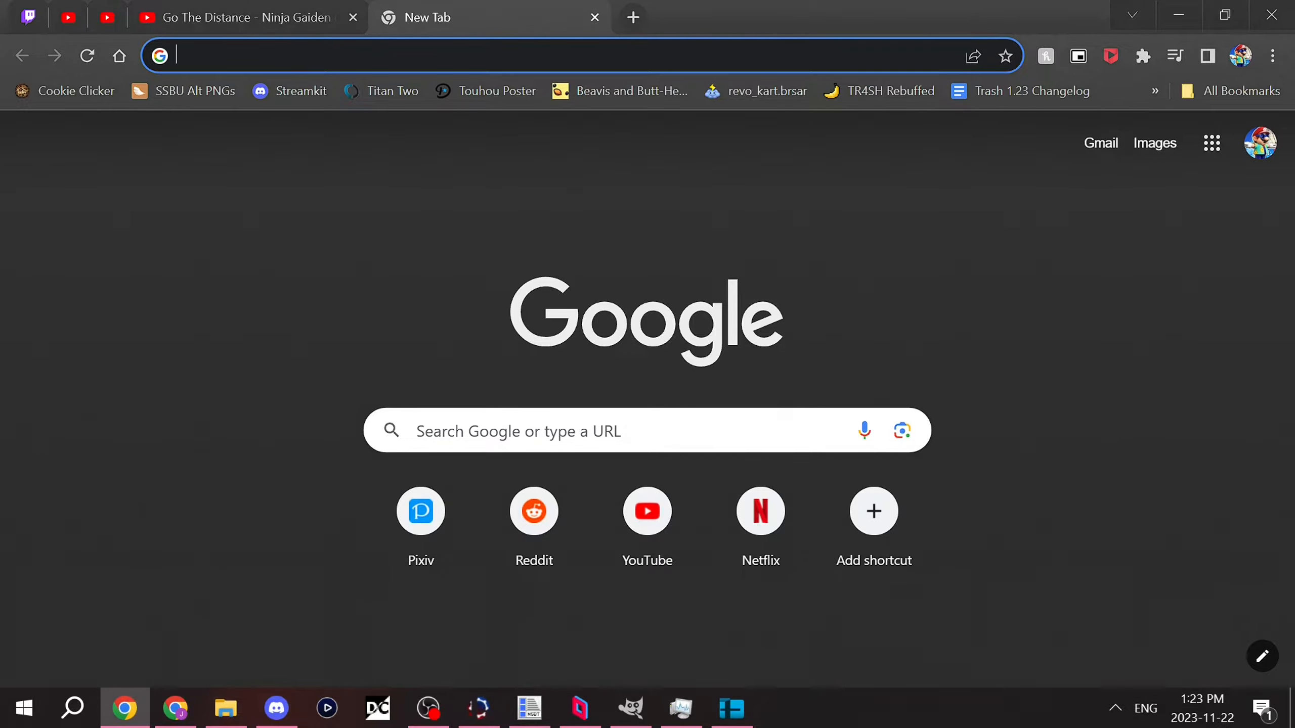
text(khinsider mp3)
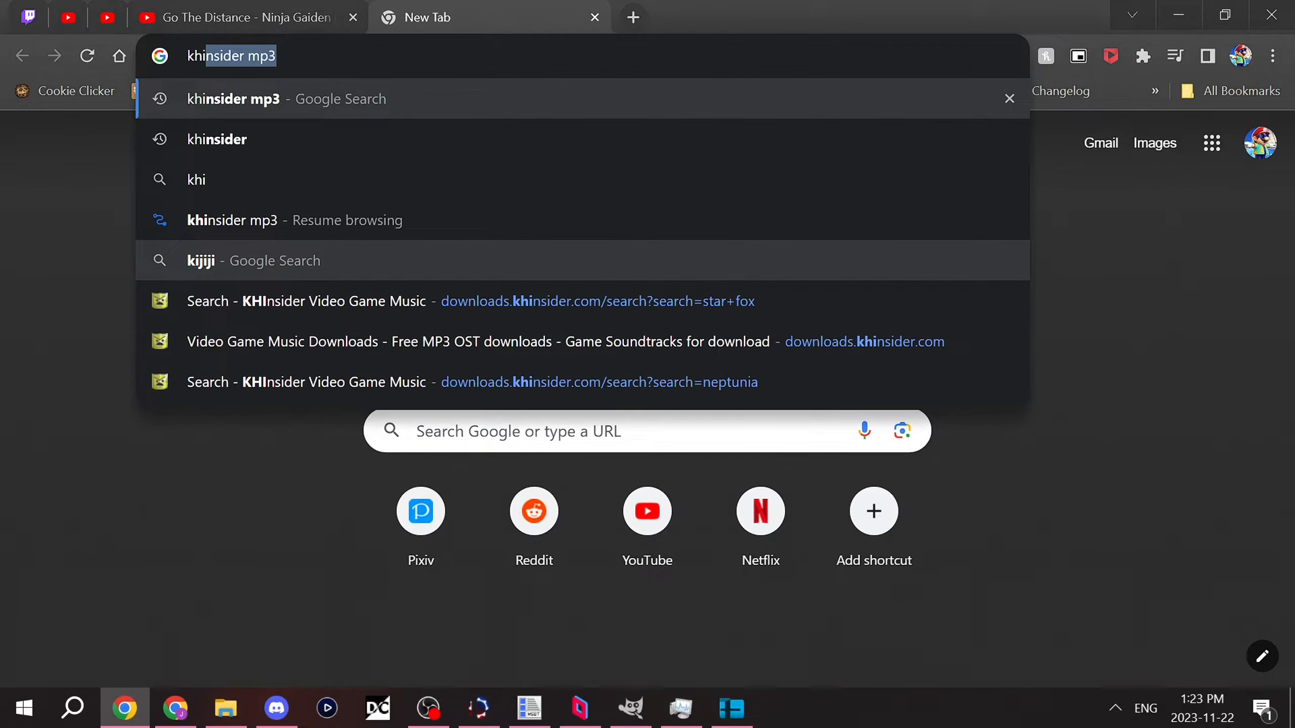
click(357, 301)
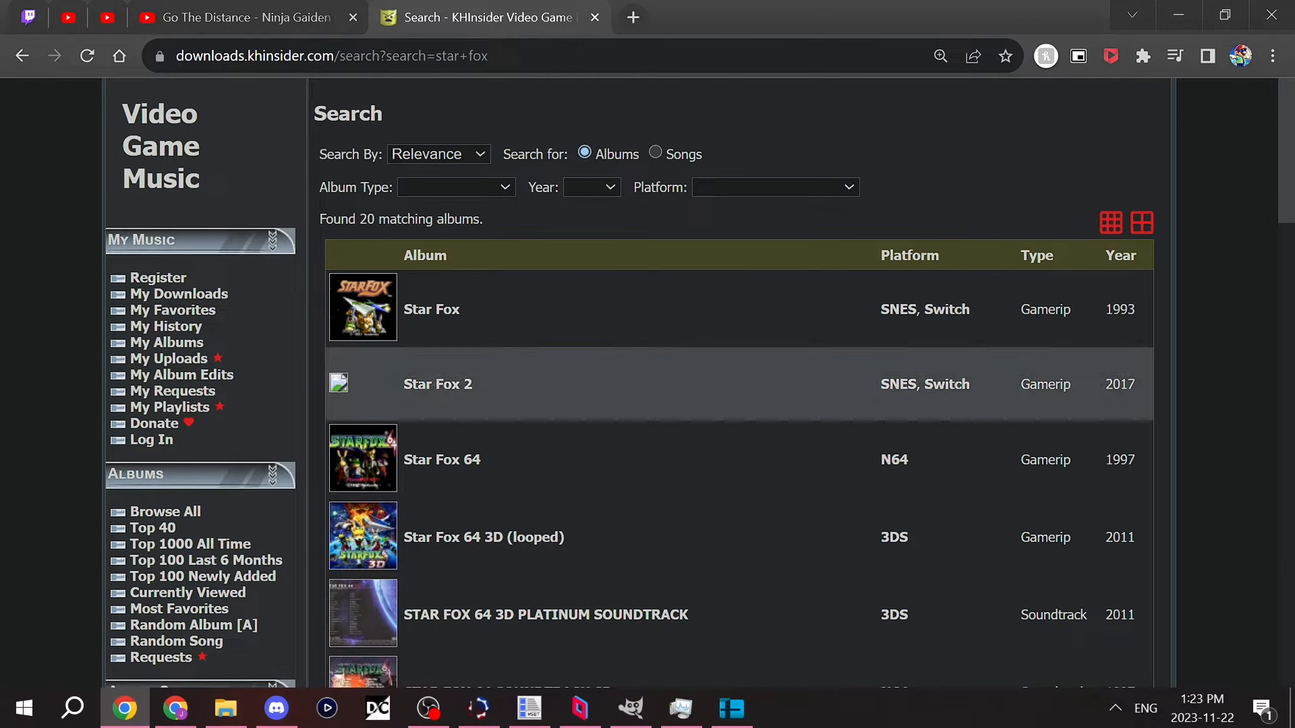
click(431, 309)
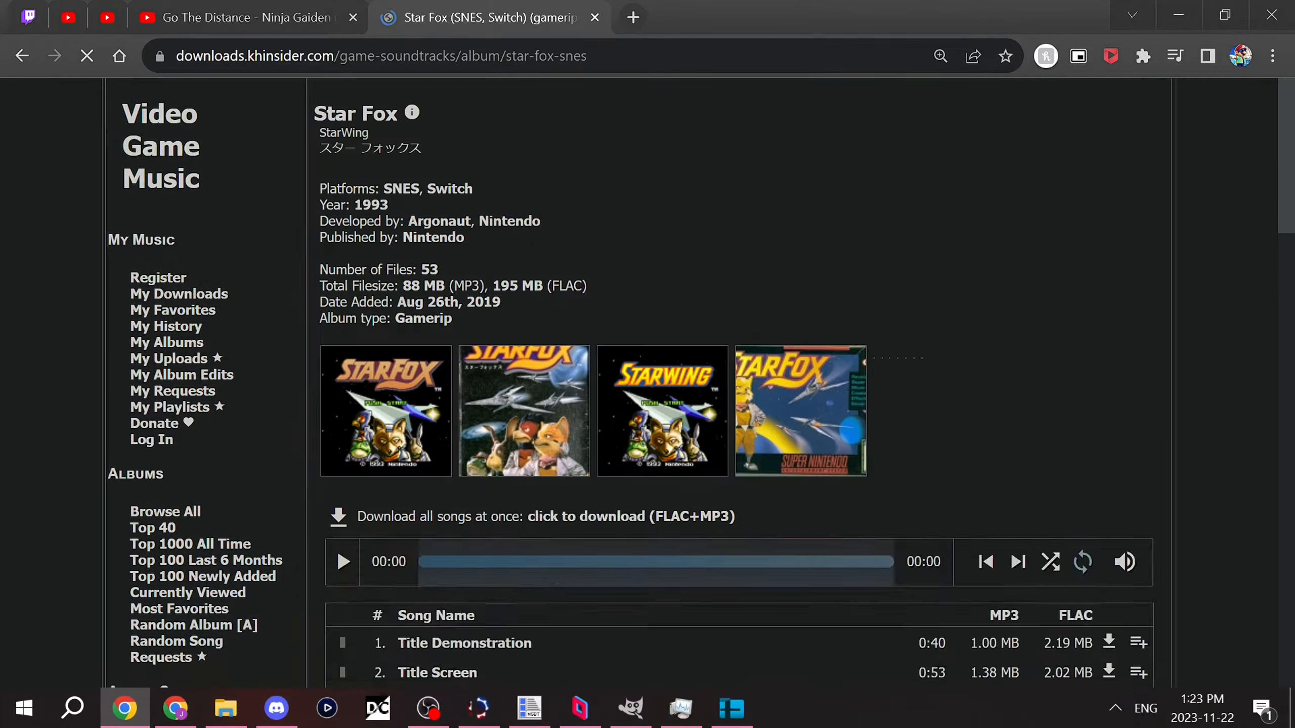
Step: Download the song Corneria from the Star Fox album as an MP3, and return to the album page
scroll(339, 431, down, 15)
scroll(339, 356, up, 4)
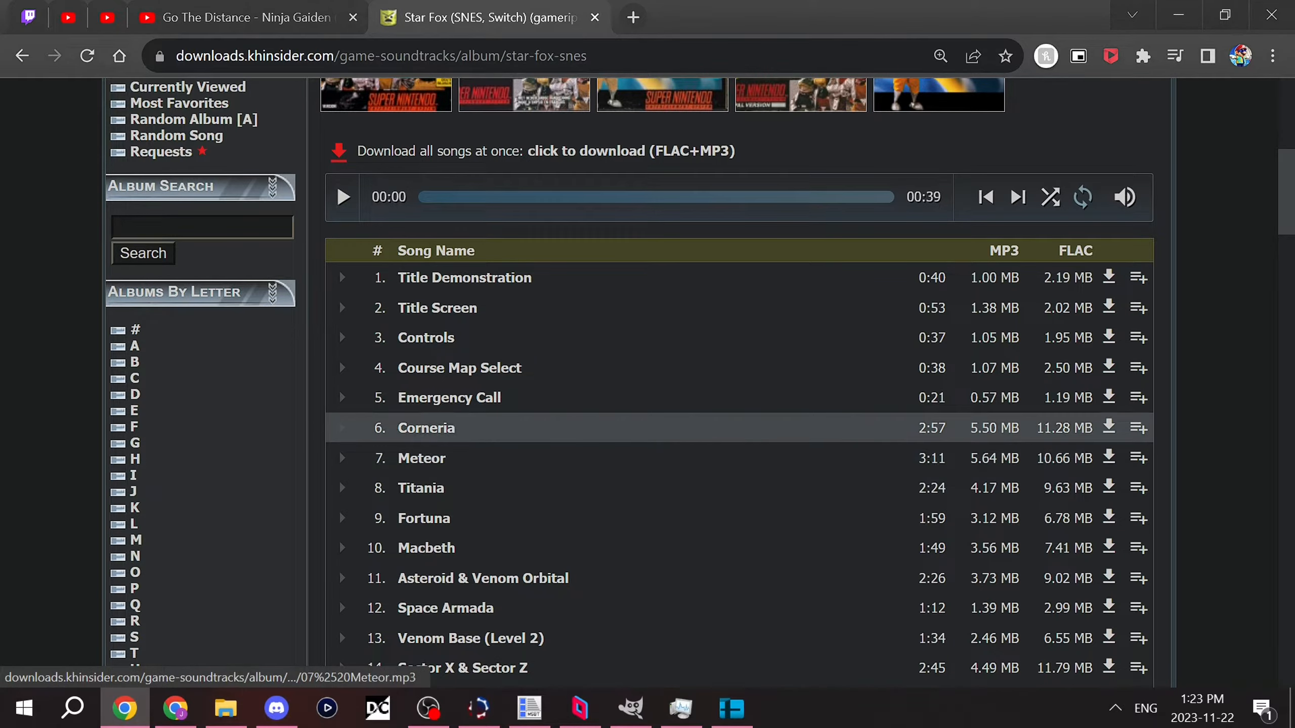
click(427, 428)
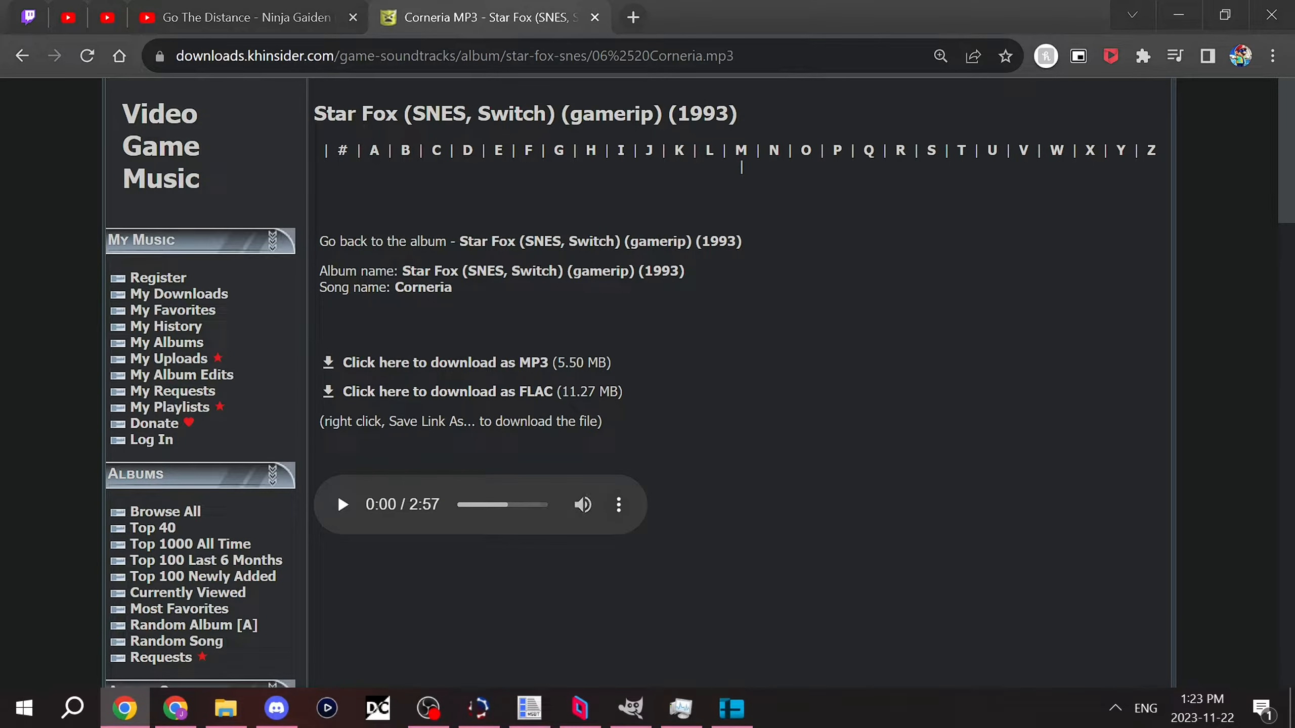
click(619, 504)
click(459, 440)
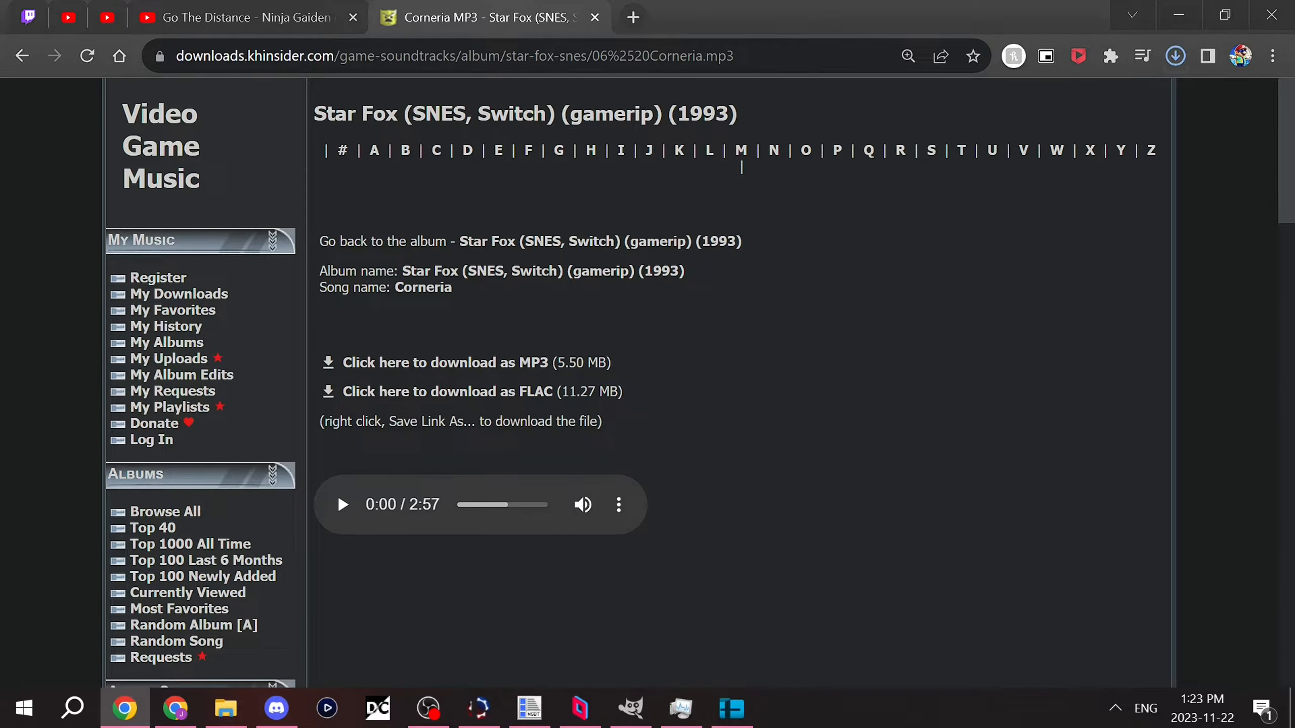
key(alt+Left)
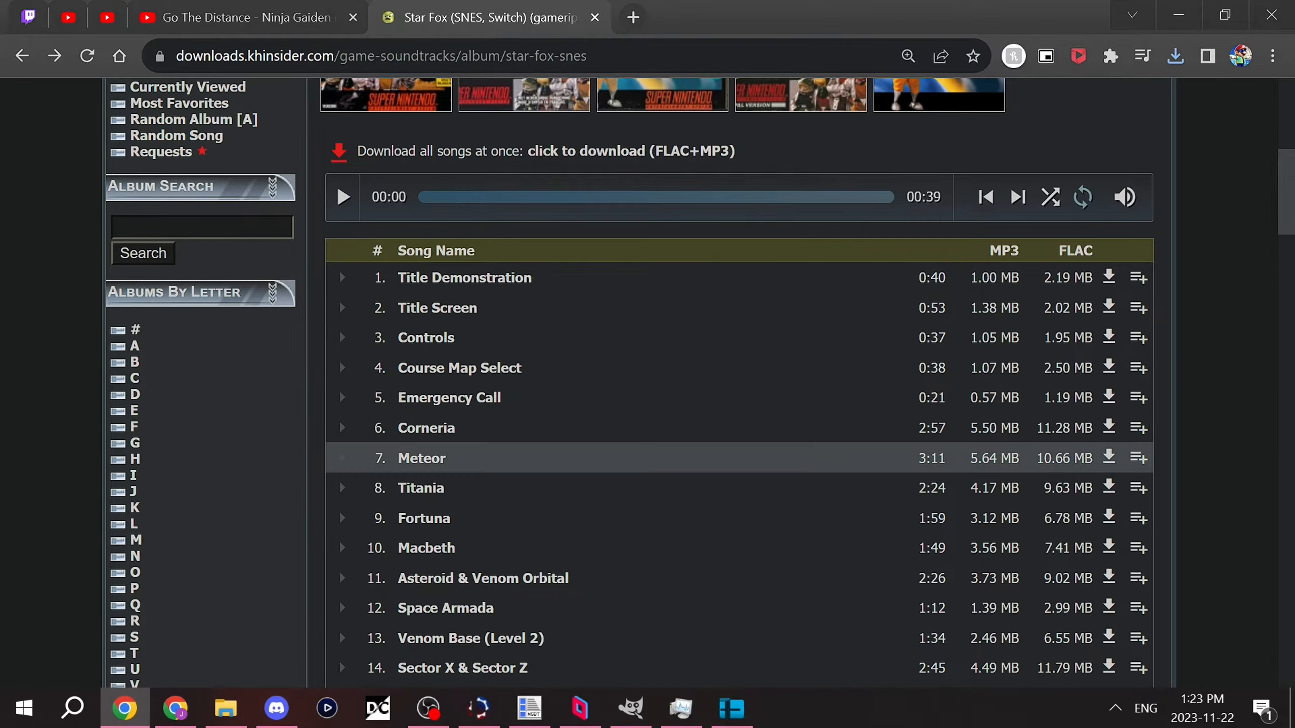
scroll(339, 571, up, 6)
Step: In File Explorer, find 06 Corneria.mp3 on the Desktop and open it with Audacity
click(225, 708)
scroll(357, 433, up, 3)
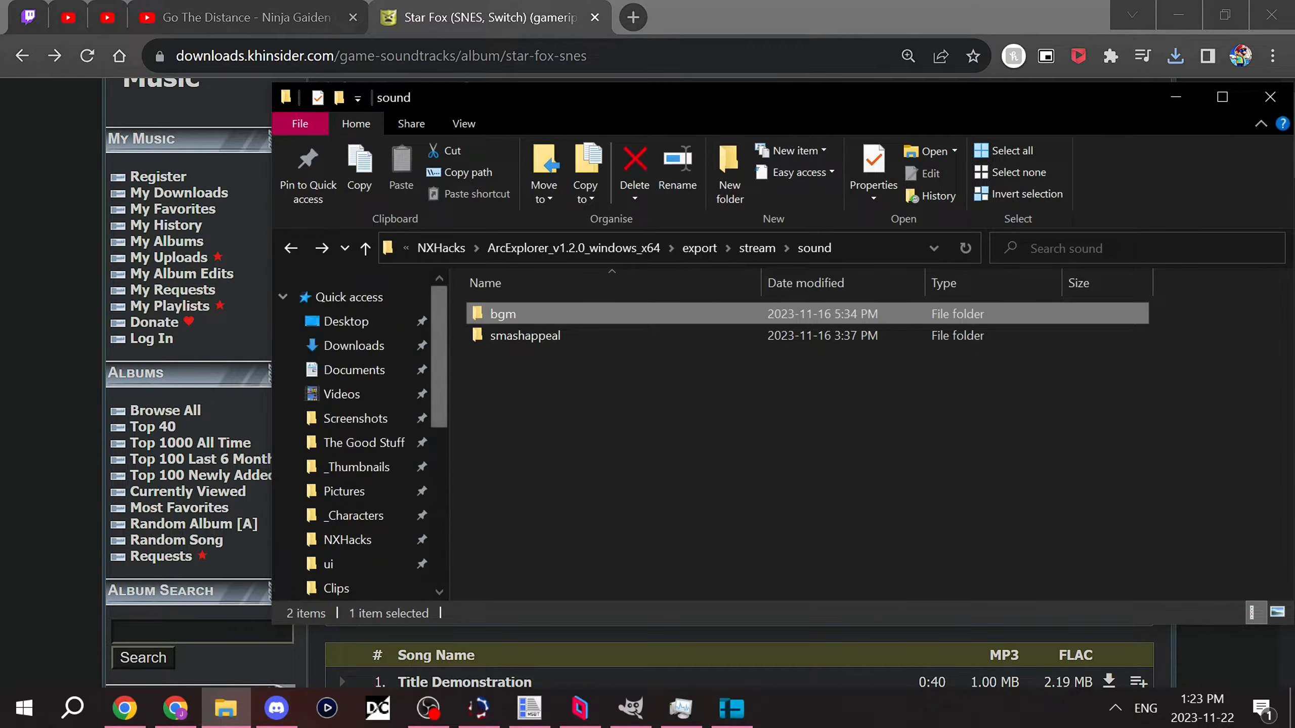
click(347, 320)
click(754, 334)
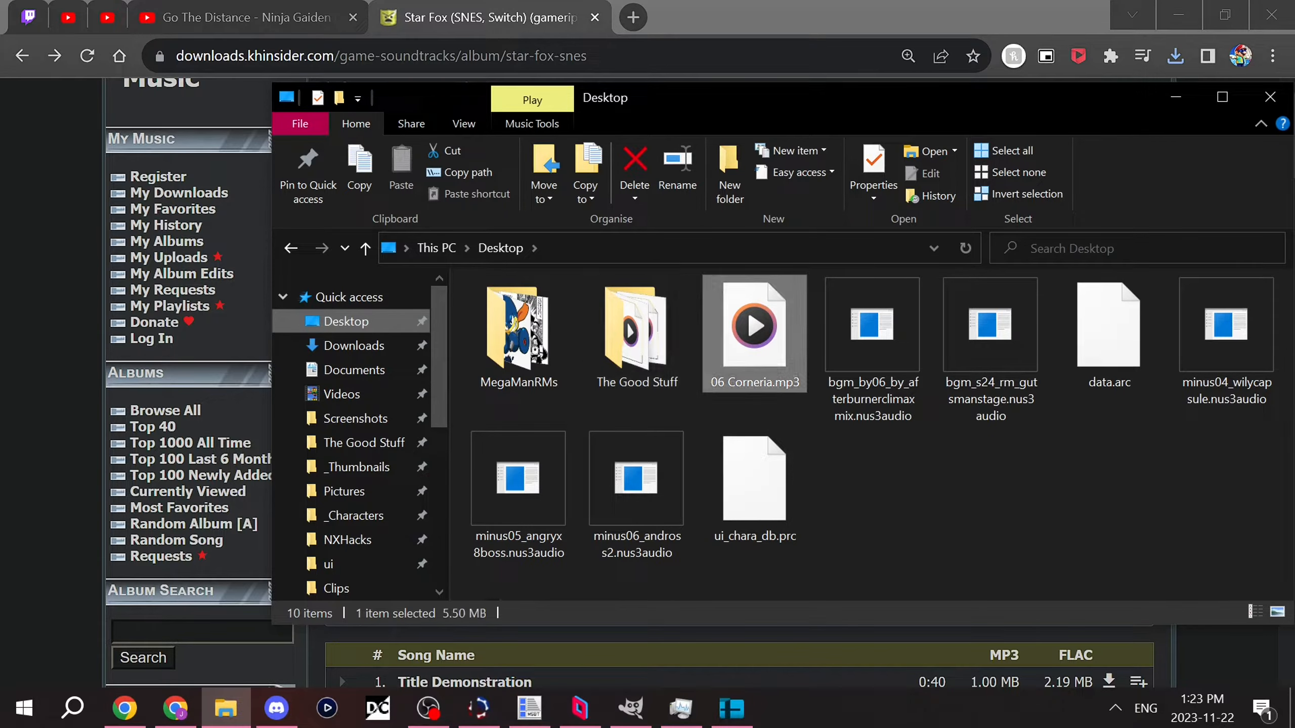
right_click(775, 331)
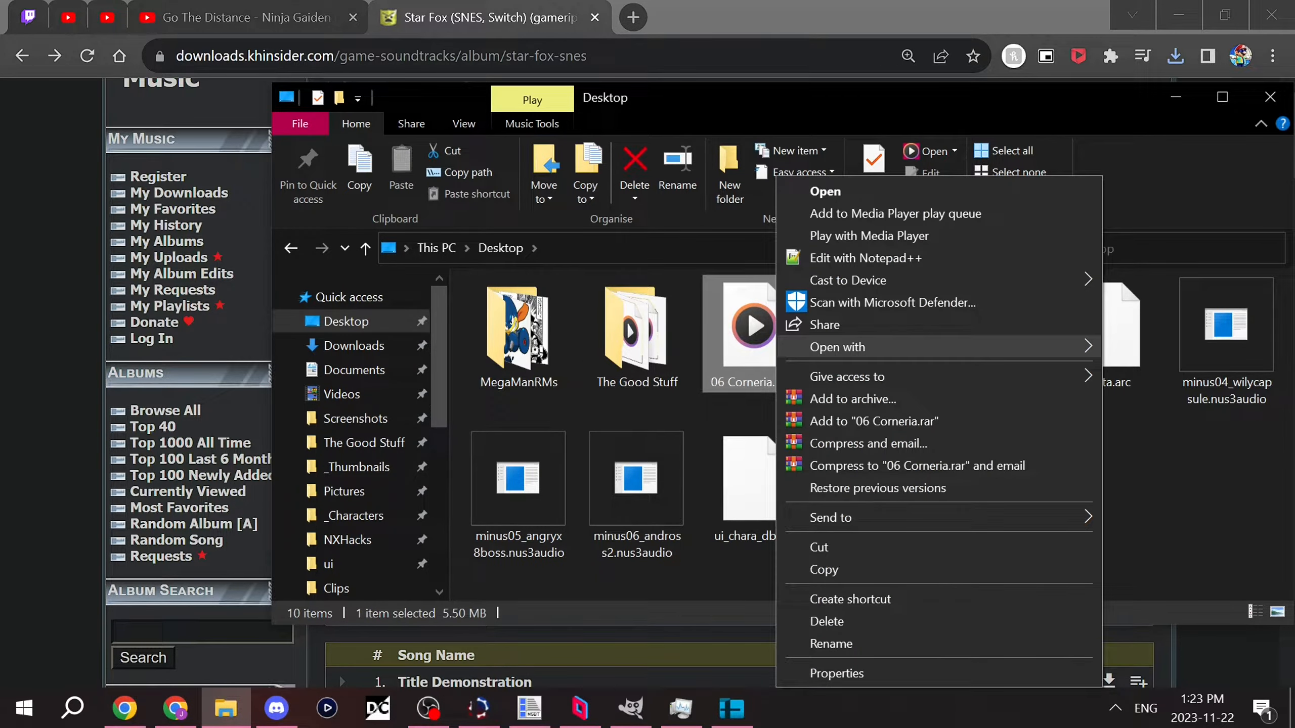
mouse_move(837, 347)
click(591, 348)
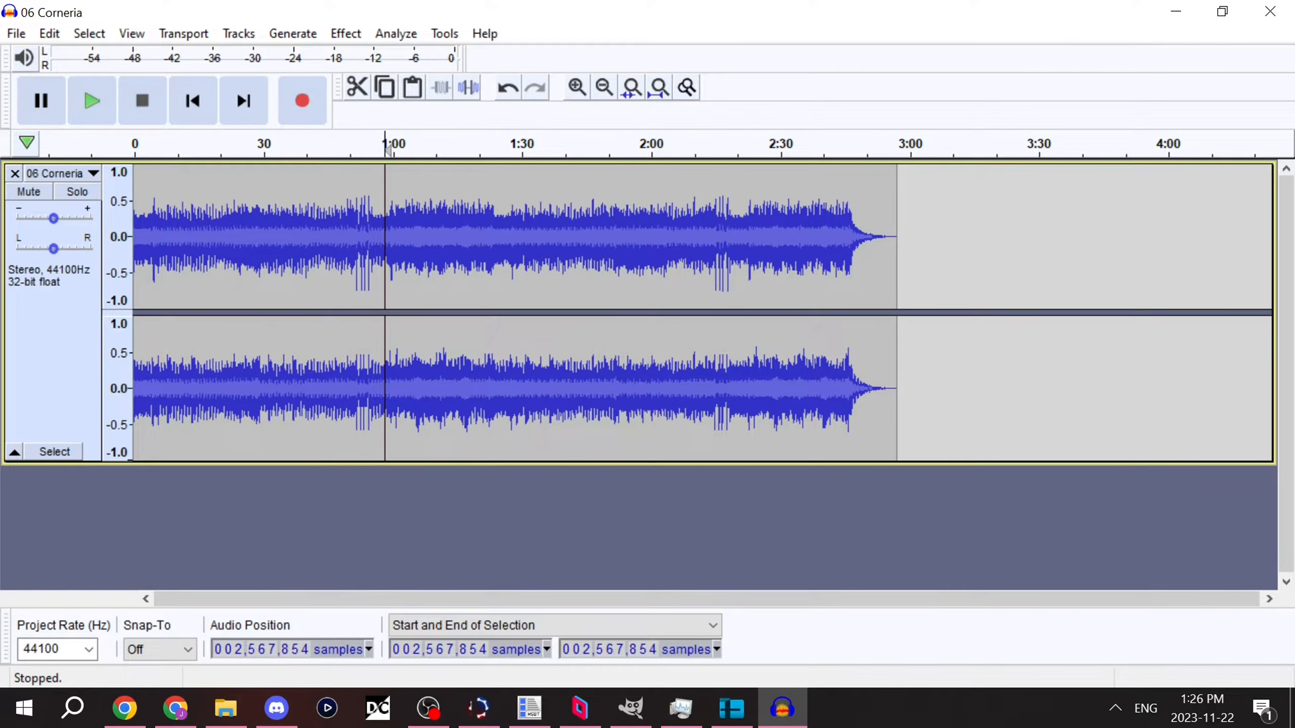
Step: Amplify the entire Corneria track by 7 dB with clipping allowed
key(ctrl+a)
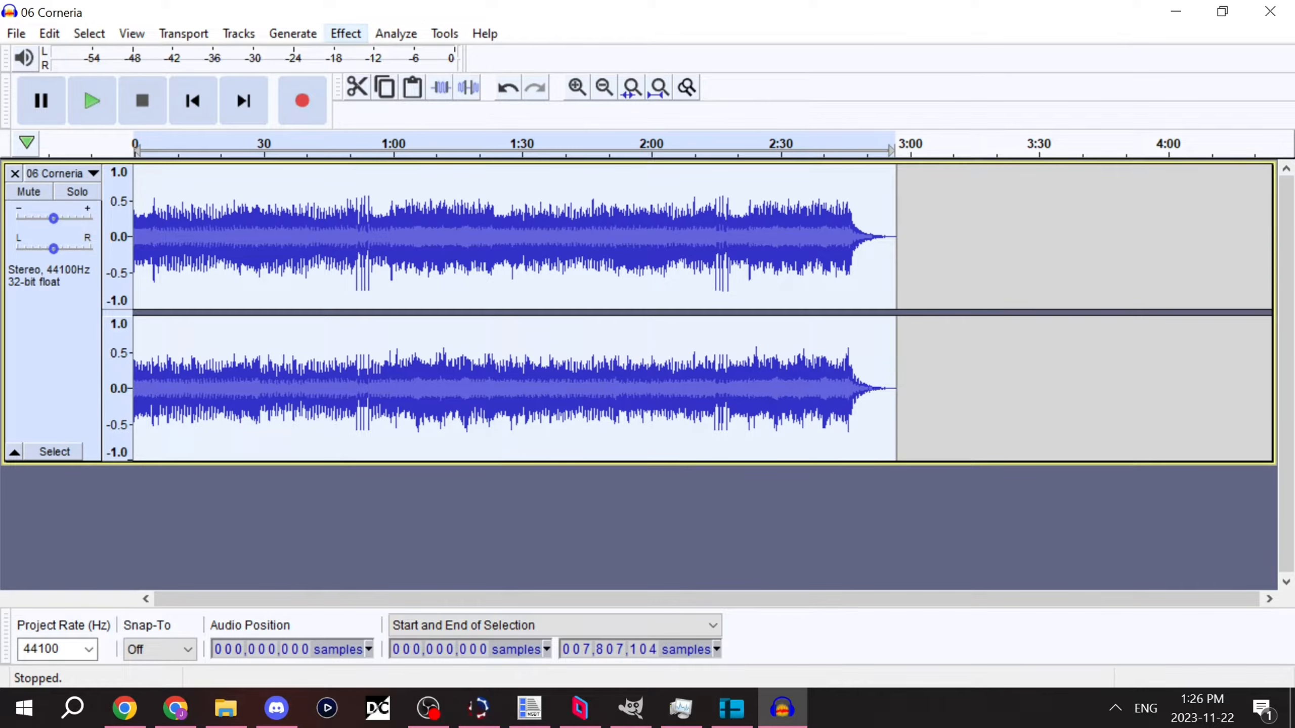
click(346, 34)
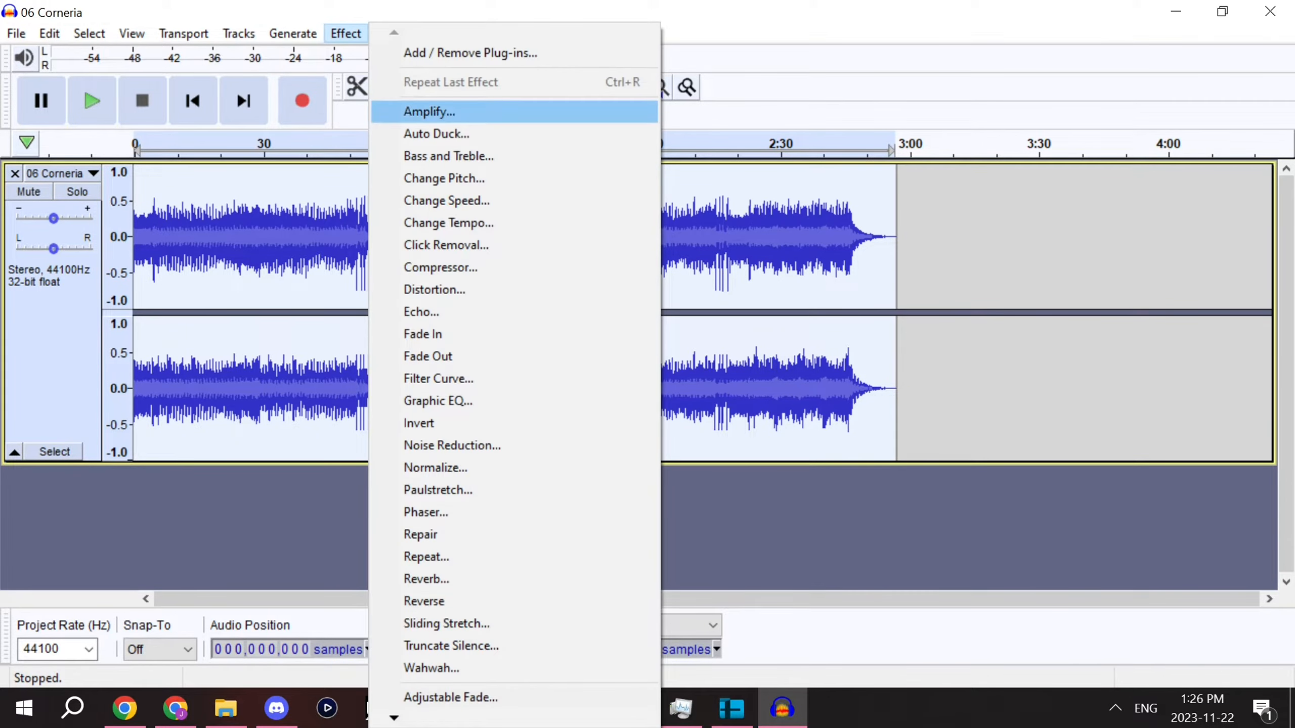
click(438, 110)
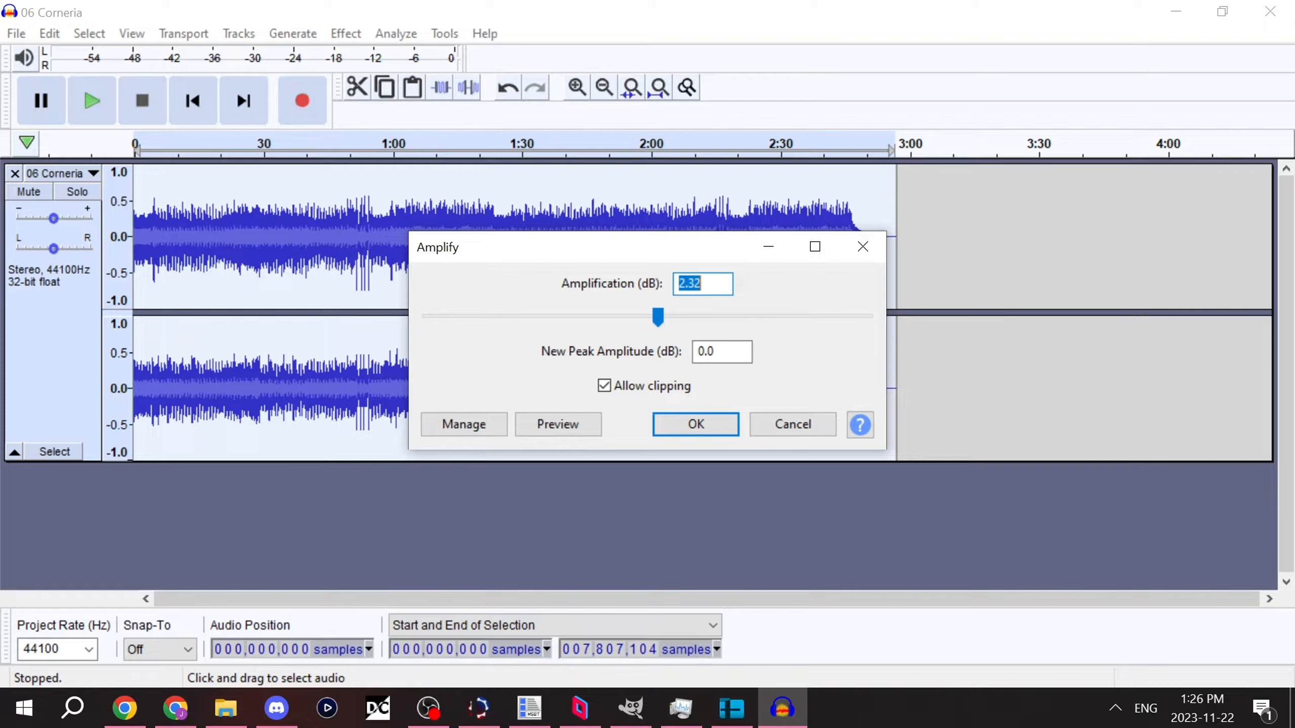
text(7)
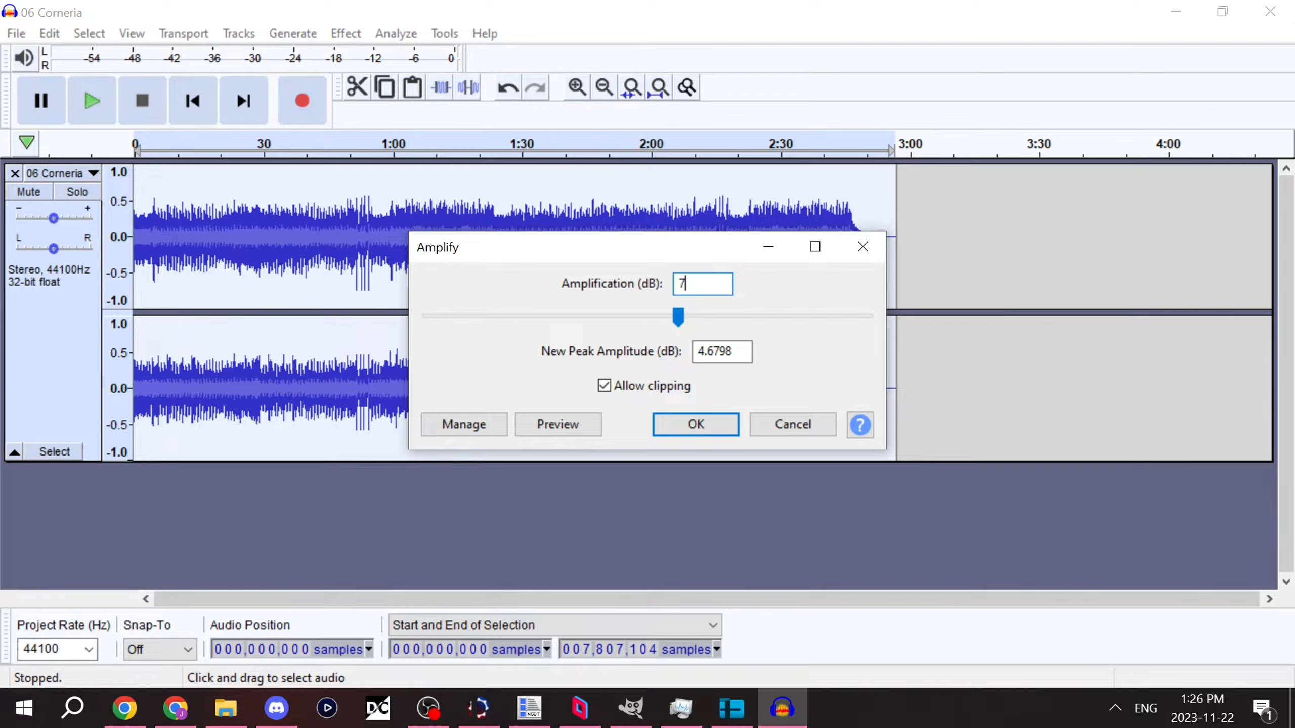
key(Return)
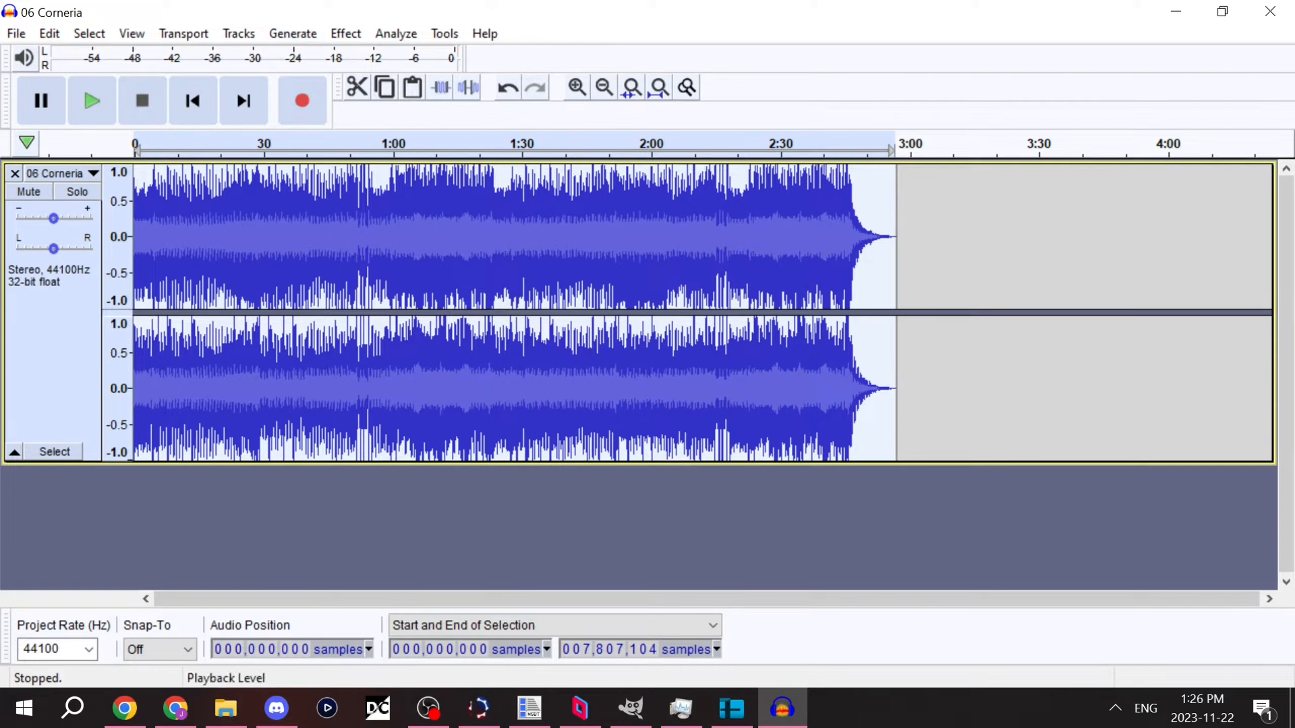
Step: Apply a Hard Limit limiter to the whole track, limiting to 0.00 dB with a hold of 8.10 ms
click(345, 33)
mouse_move(394, 718)
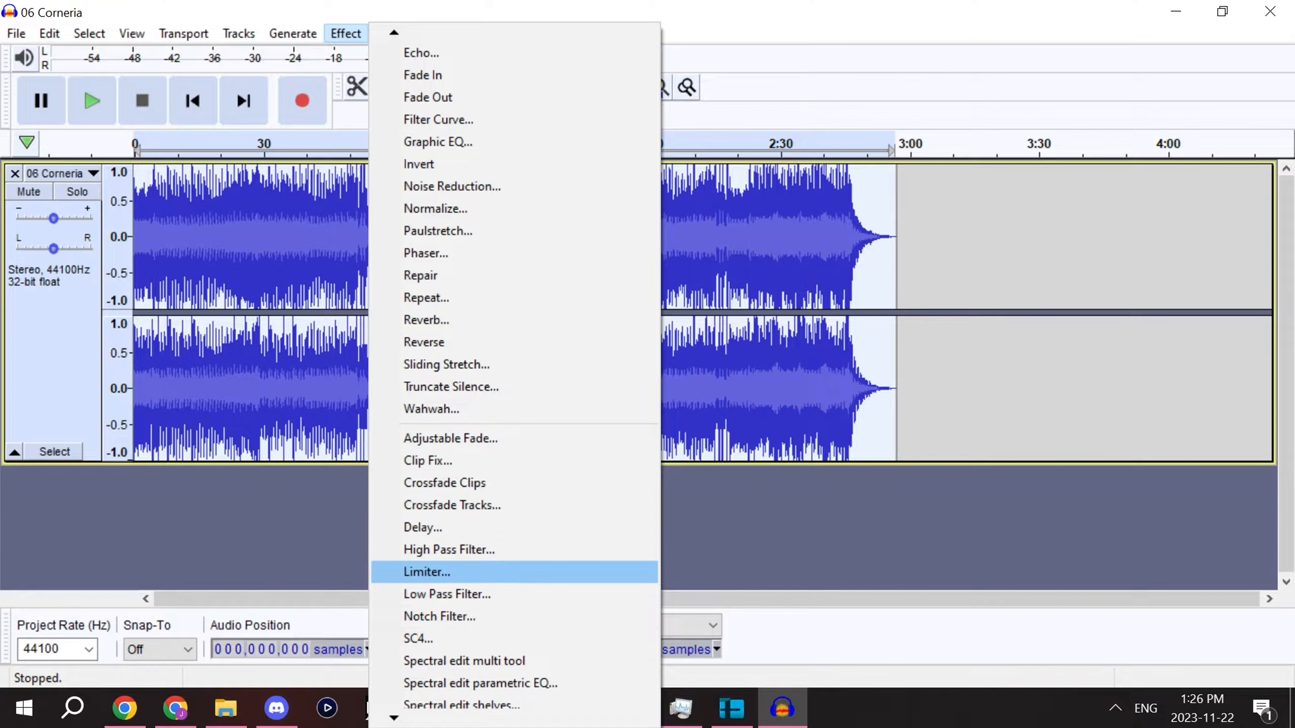
click(403, 572)
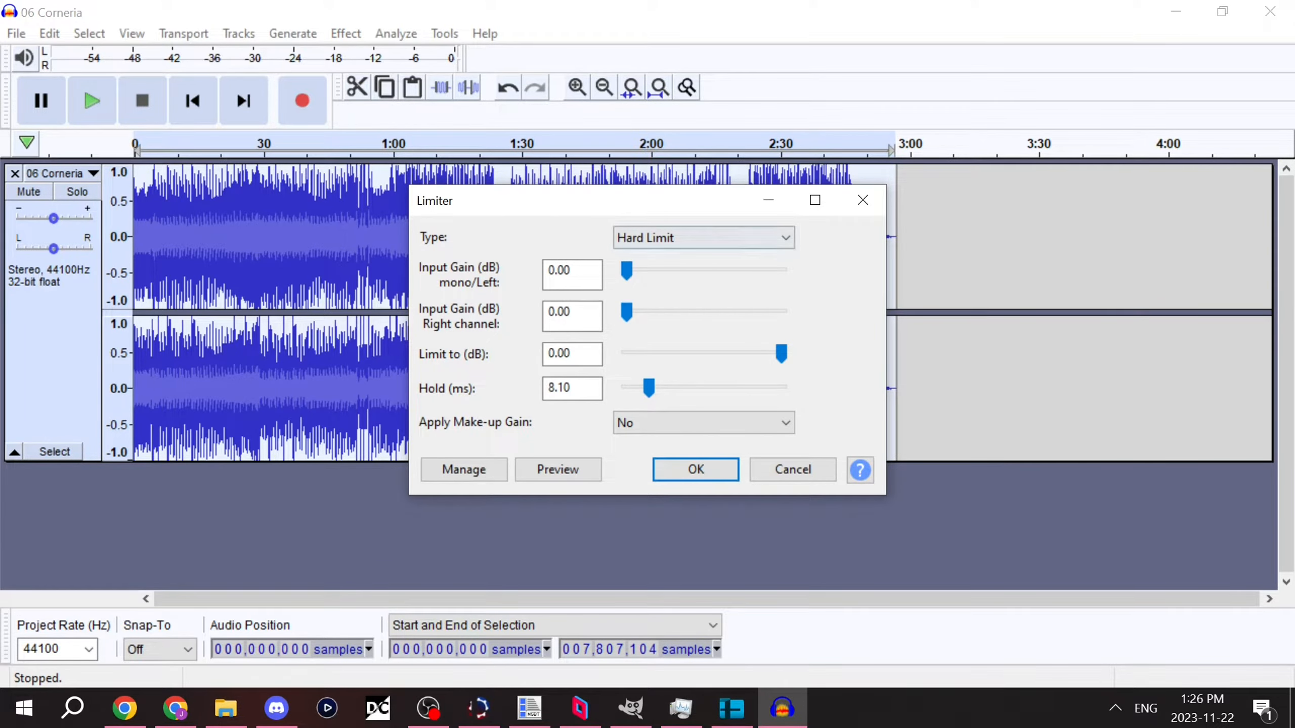
click(704, 238)
key(Escape)
key(Return)
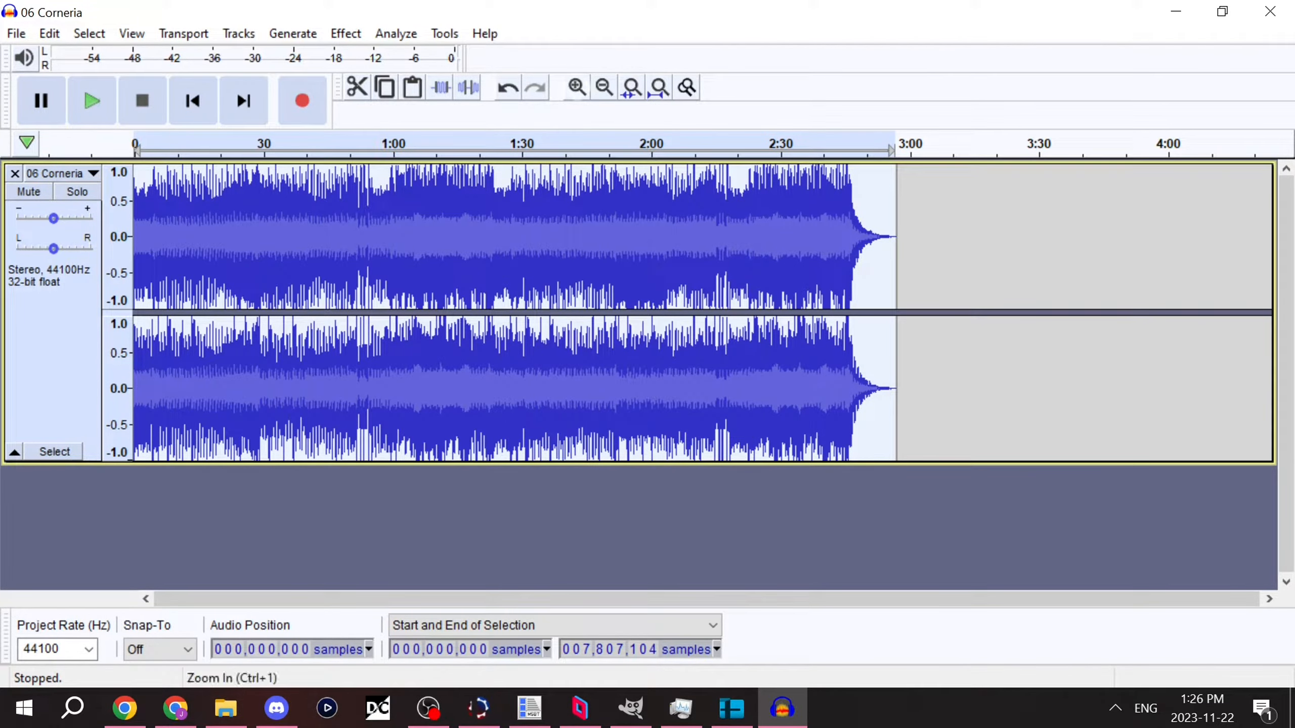
Step: Play the track from about 2.2 seconds in close-up and place the cursor at about 5.8 seconds
click(578, 87)
click(577, 87)
click(577, 87)
click(577, 87)
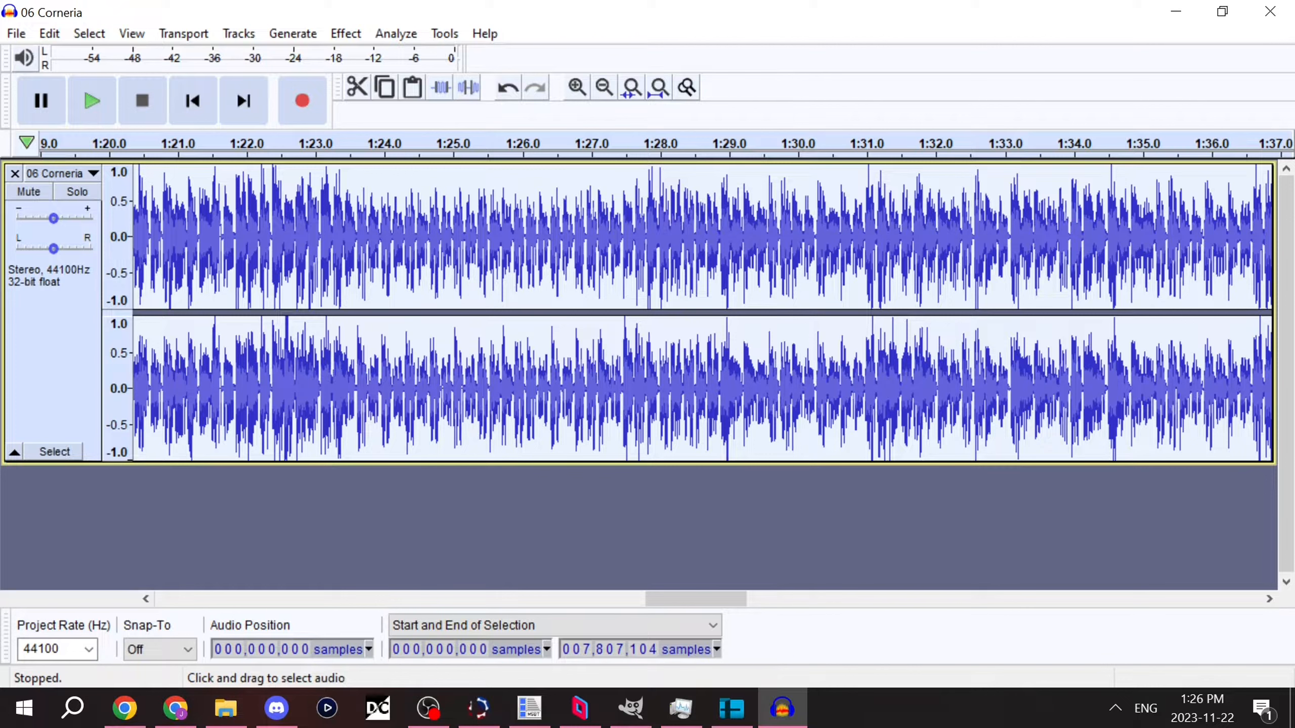
click(335, 331)
click(192, 101)
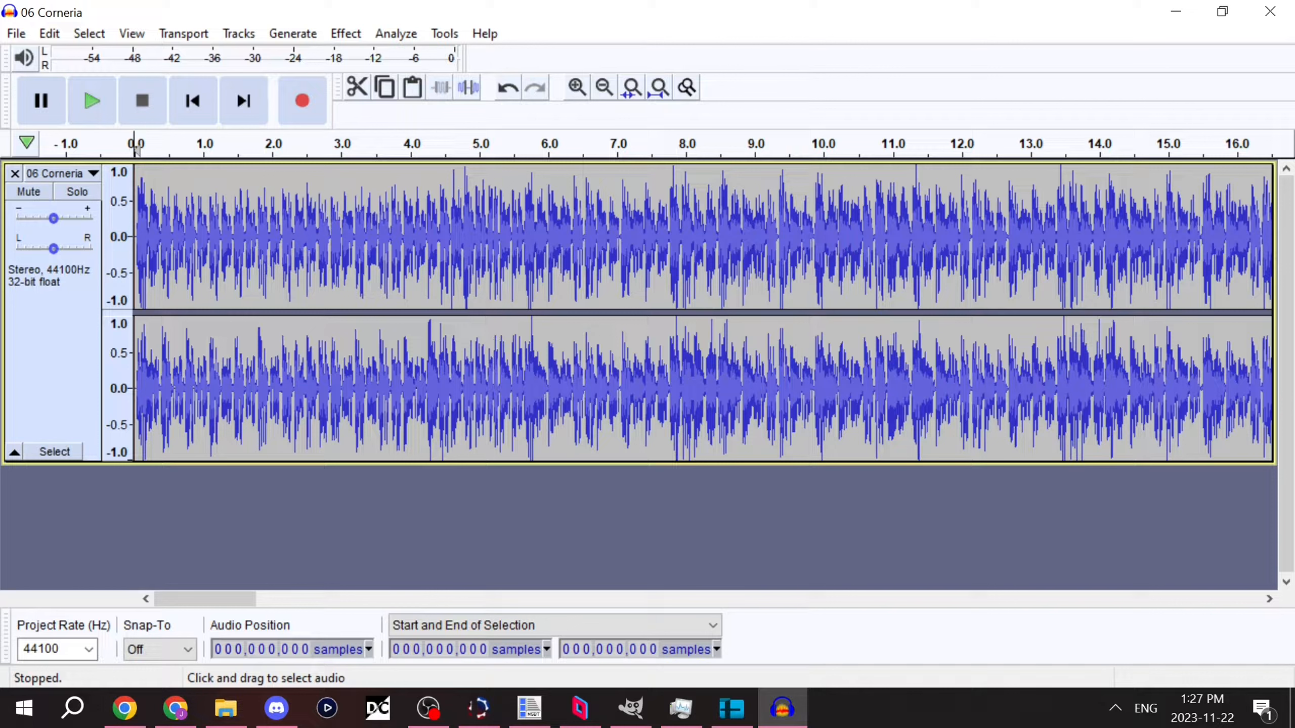
click(288, 245)
click(97, 105)
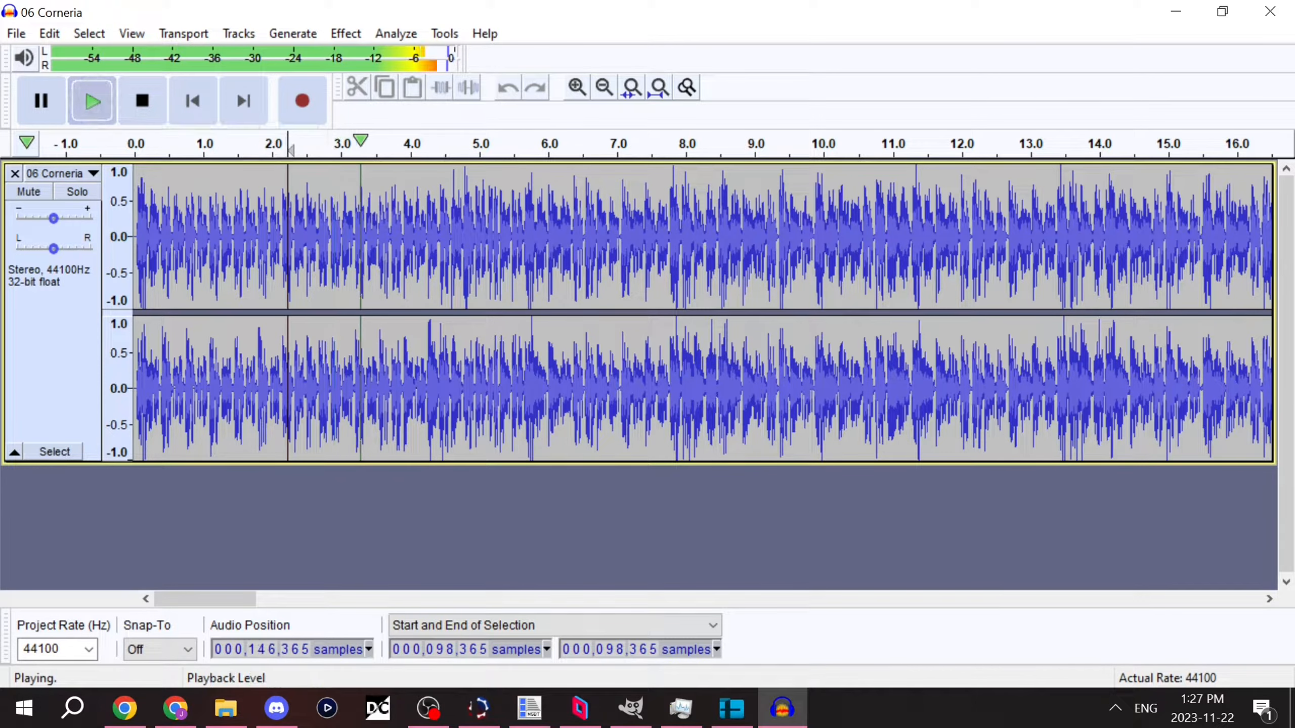
scroll(518, 244, up, 2)
click(594, 244)
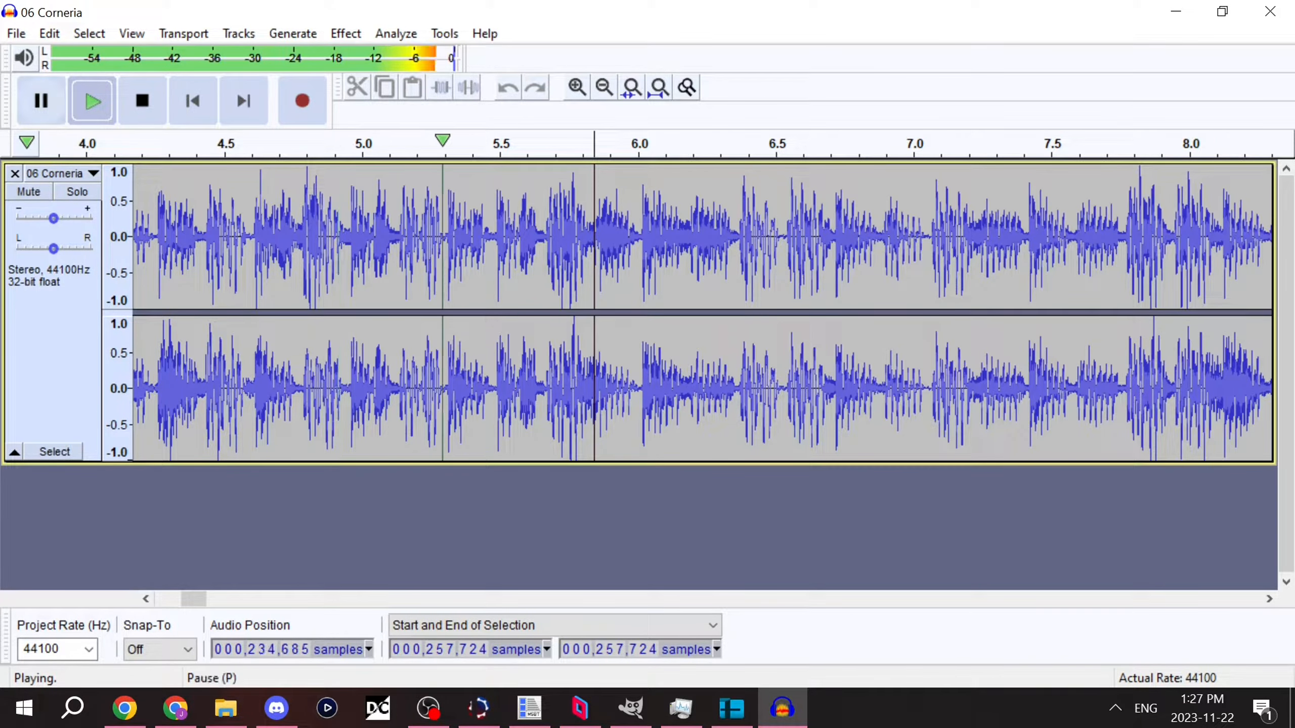
Step: Pause playback and mark the loop start with an empty label at sample 250,211, about 5.67 s
click(42, 101)
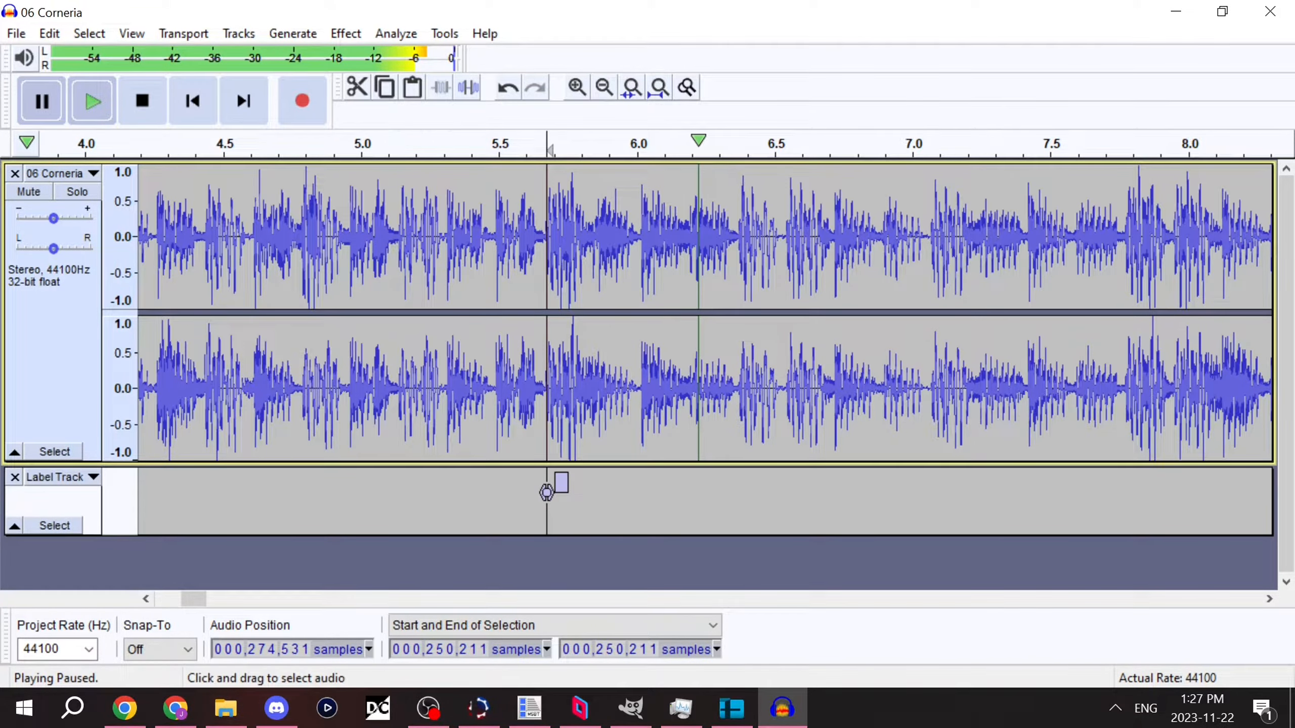
click(295, 245)
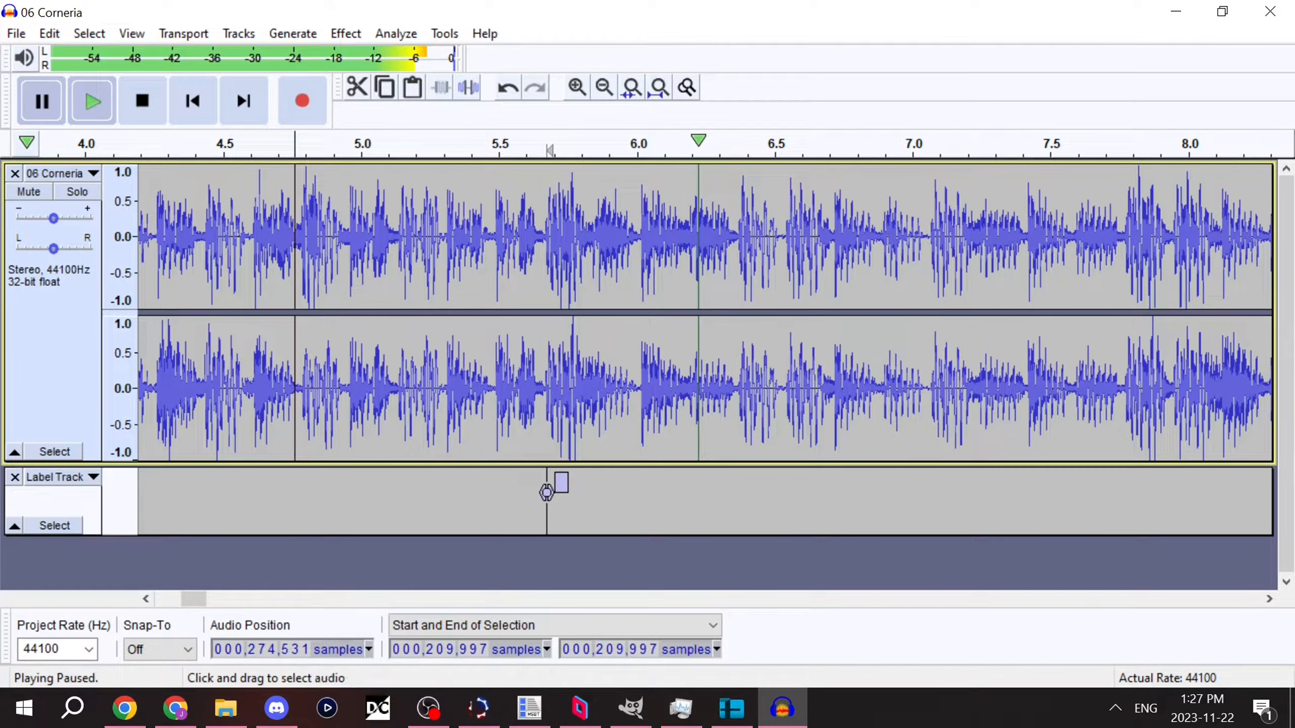
click(546, 245)
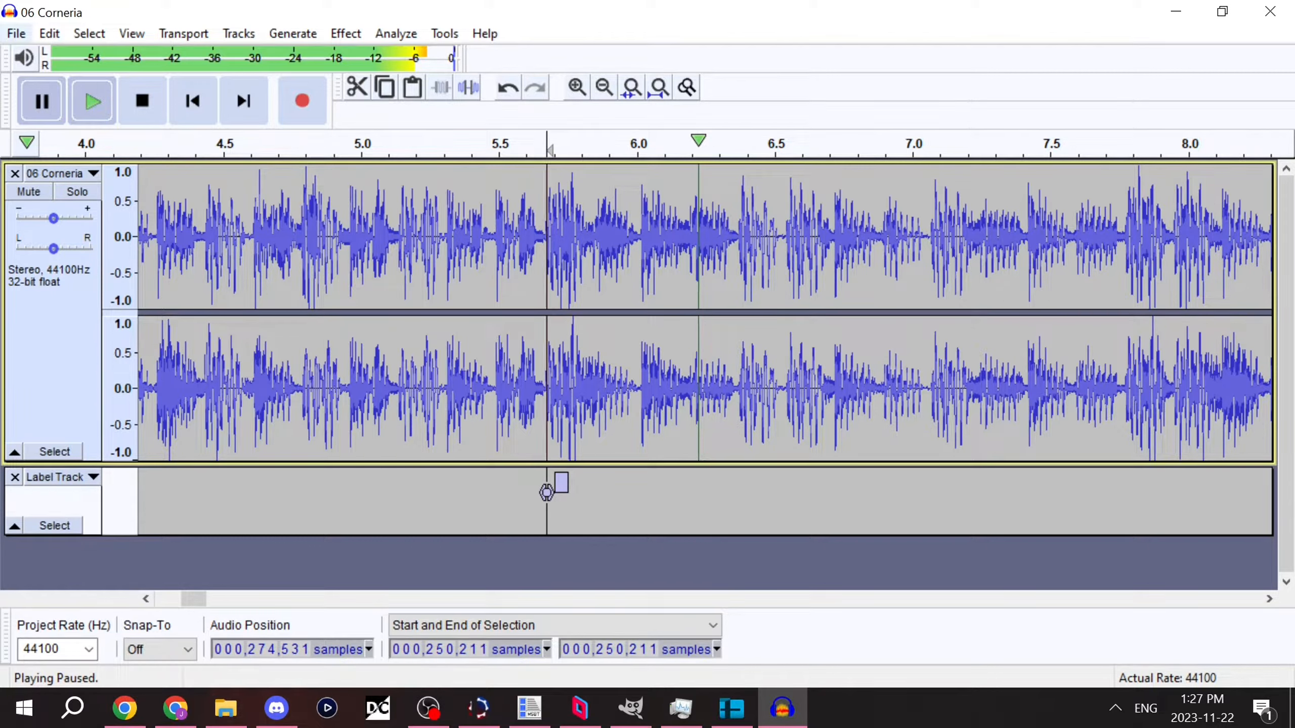
click(49, 34)
mouse_move(85, 278)
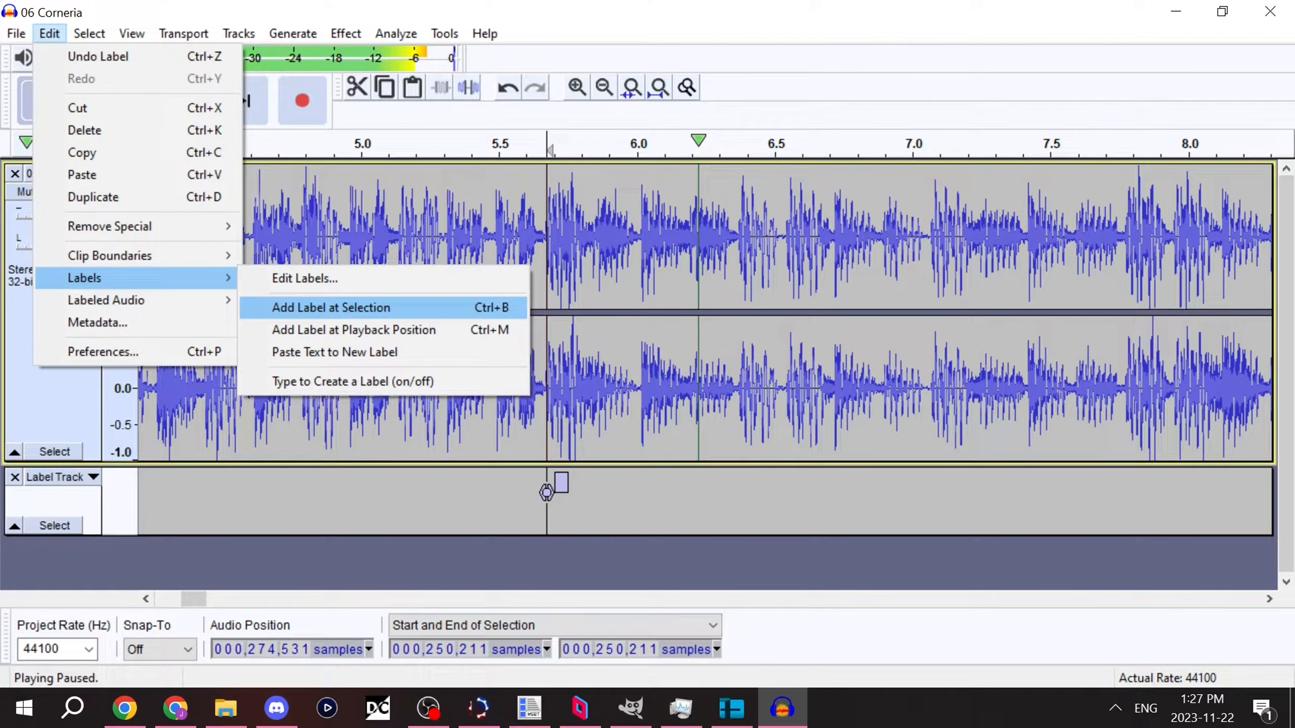
click(683, 296)
click(546, 296)
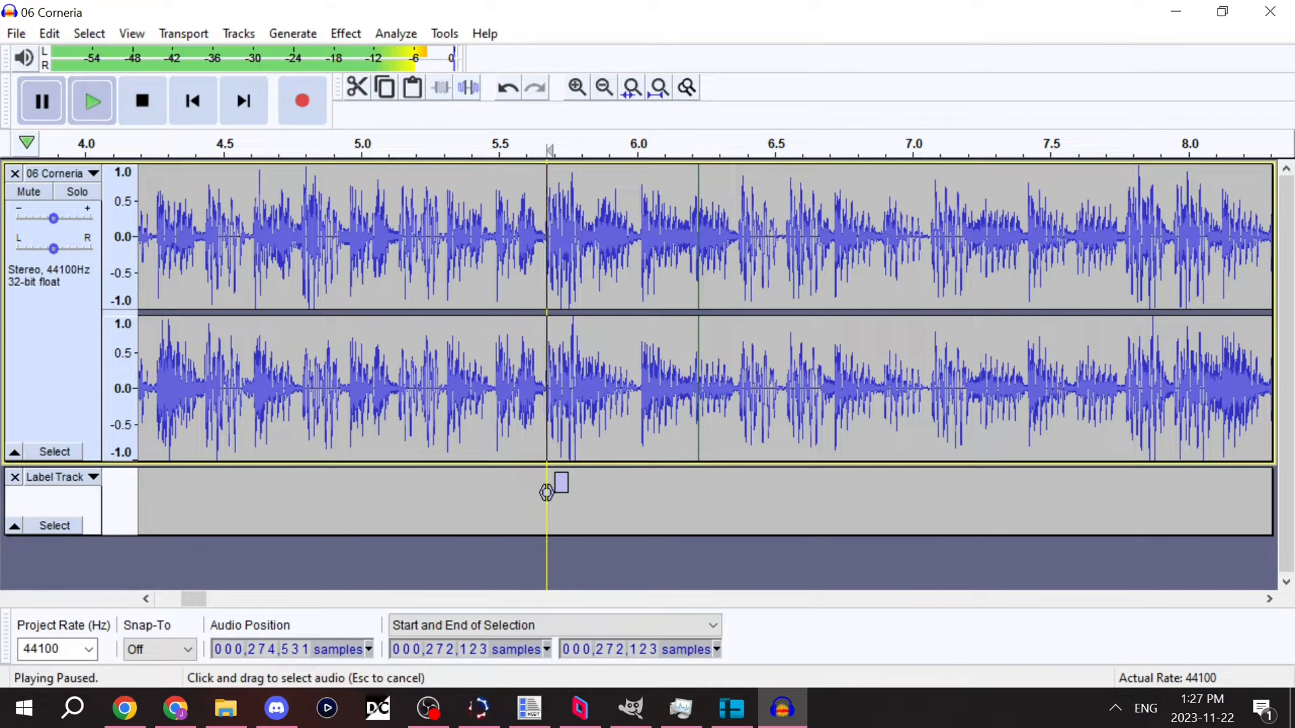
Step: Play the repeat of the loop section, pause, and place the cursor precisely at the loop end, sample 3,919,646, about 1:28.881
click(604, 87)
click(604, 88)
click(604, 87)
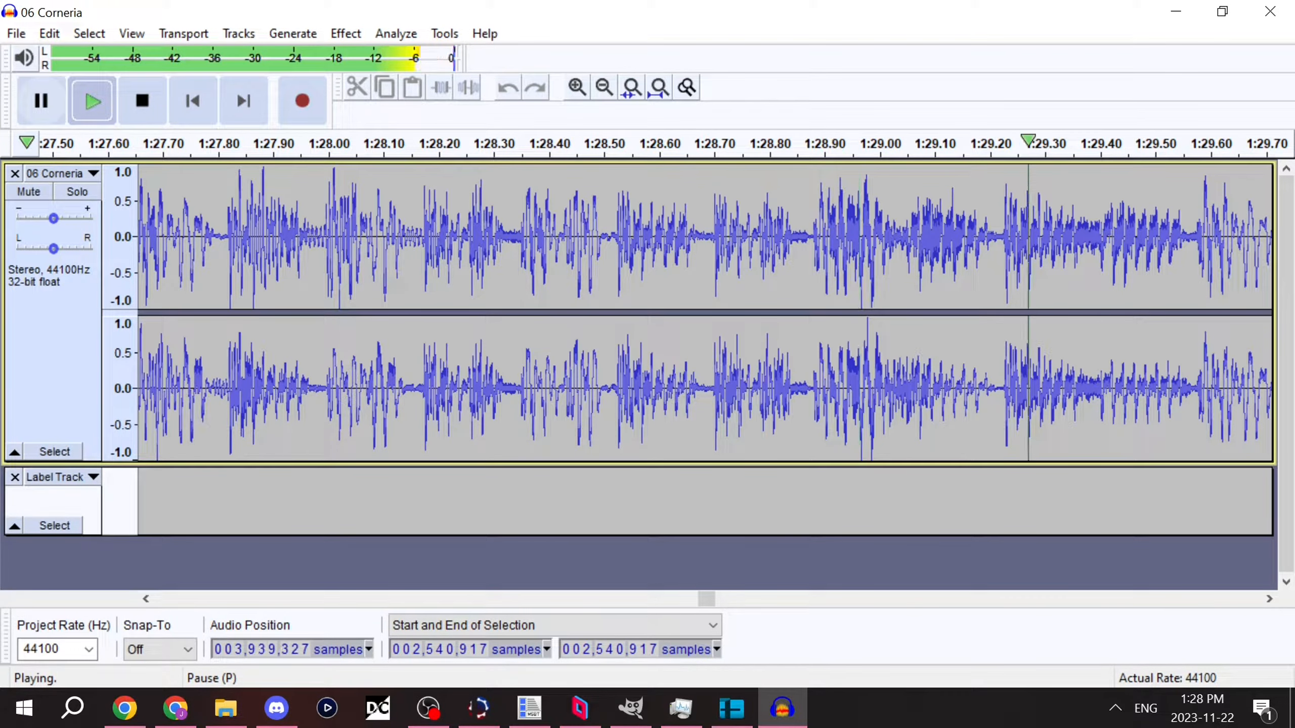
click(40, 101)
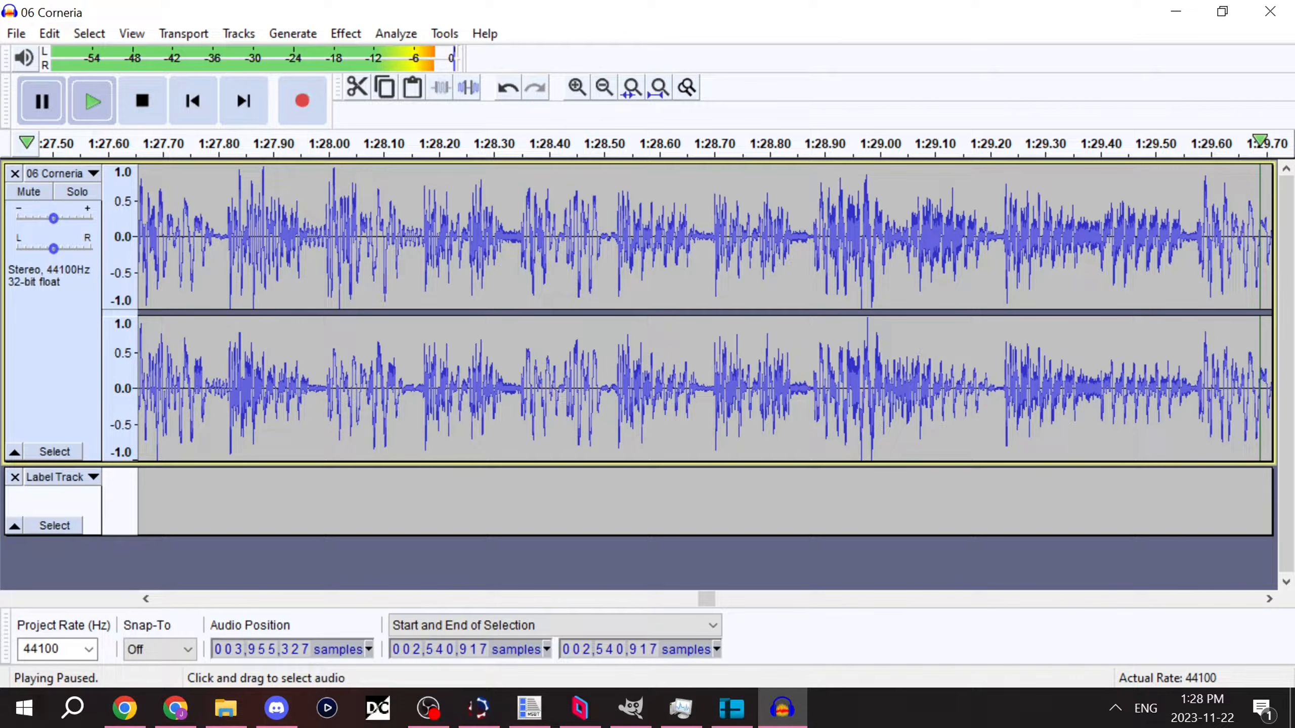
click(811, 235)
click(577, 87)
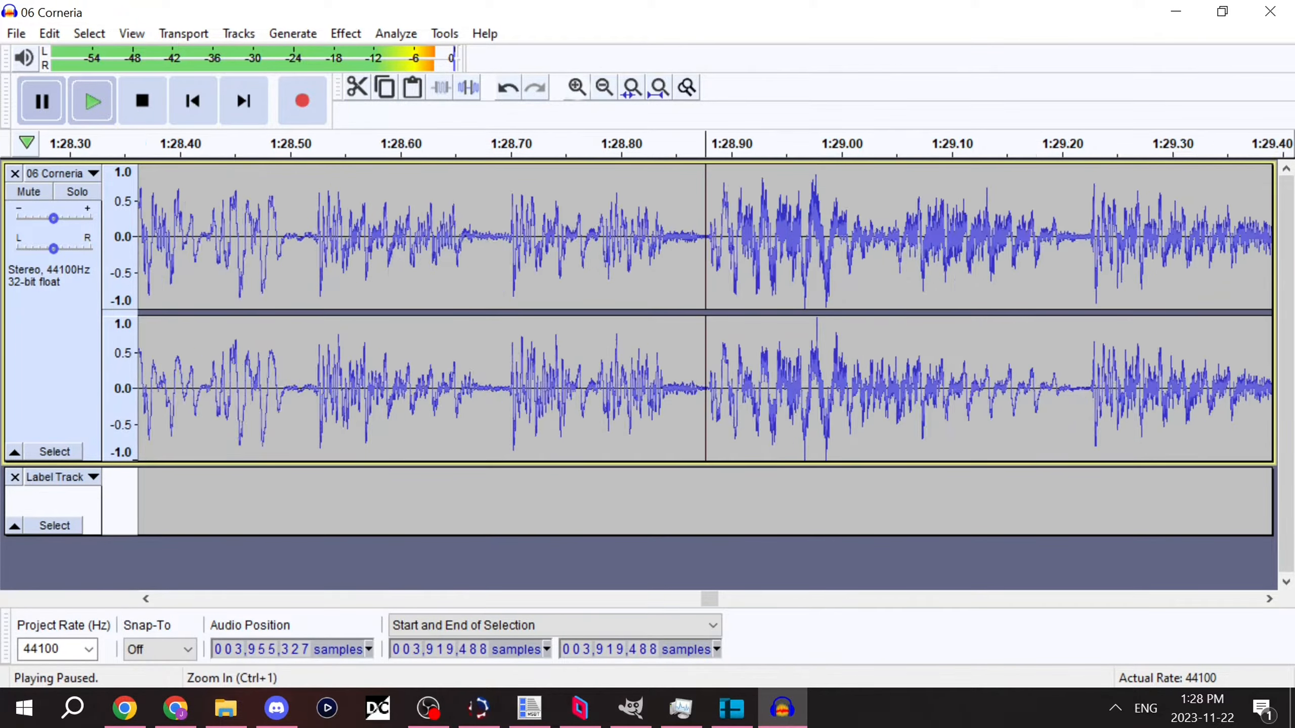
click(576, 87)
click(577, 87)
click(718, 237)
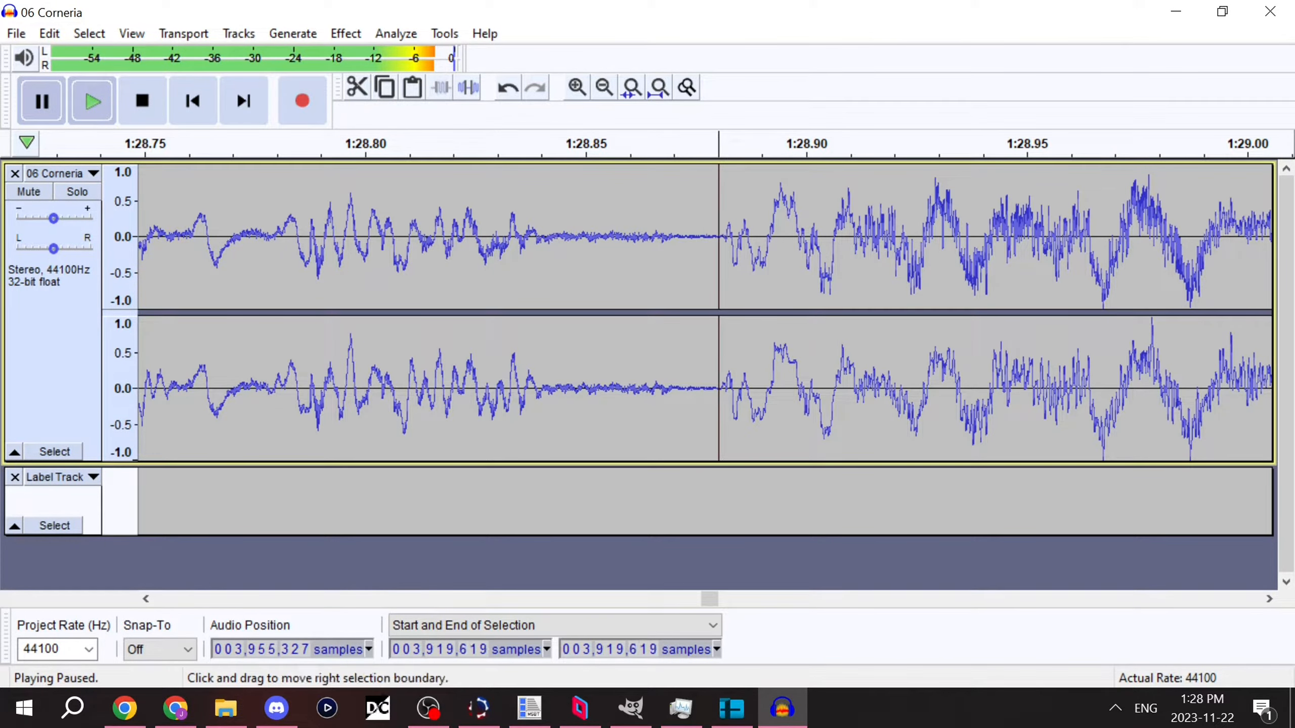
click(577, 87)
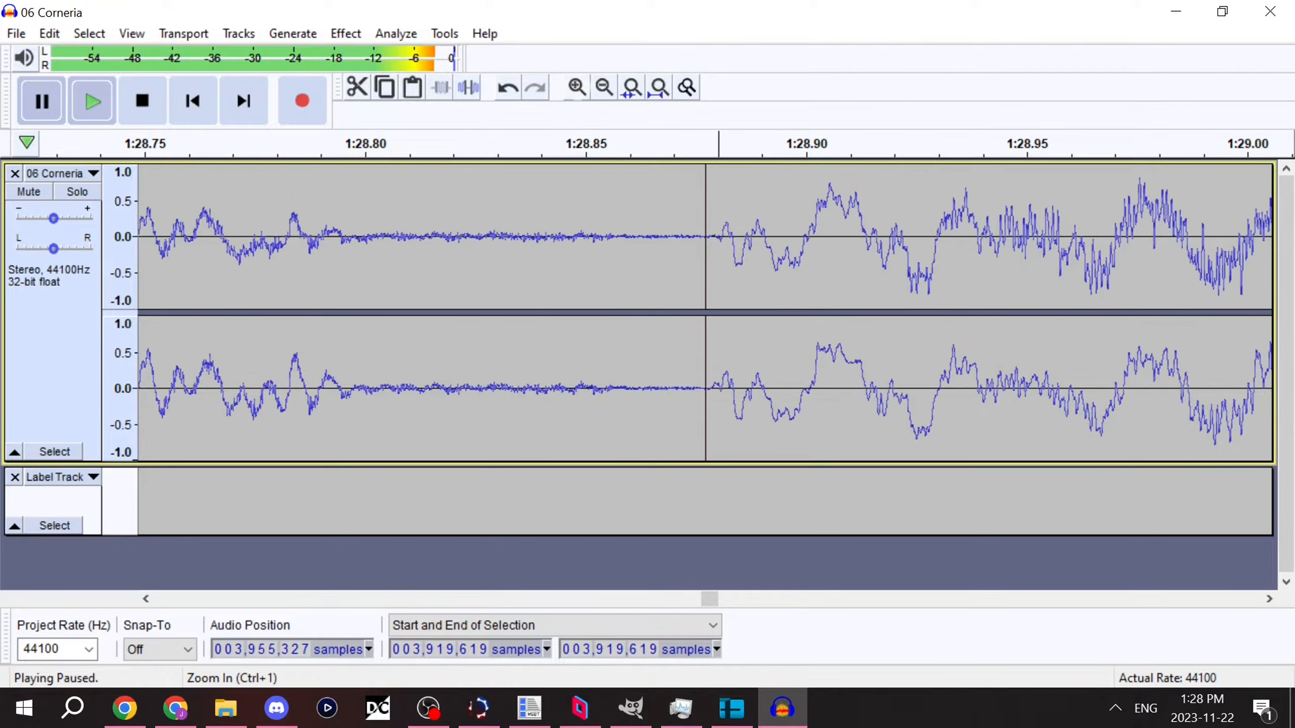
click(576, 87)
click(577, 87)
click(727, 230)
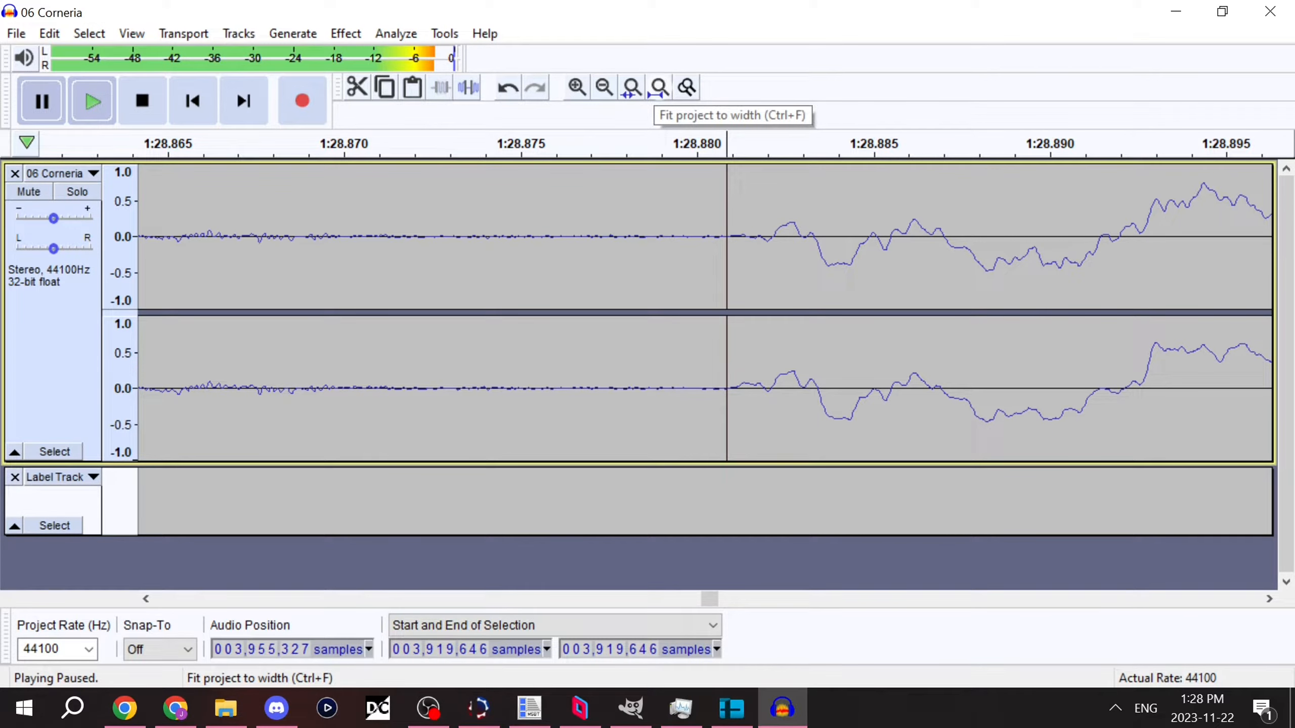
Step: Delete all audio from the cursor at the loop end through the end of the track
click(659, 87)
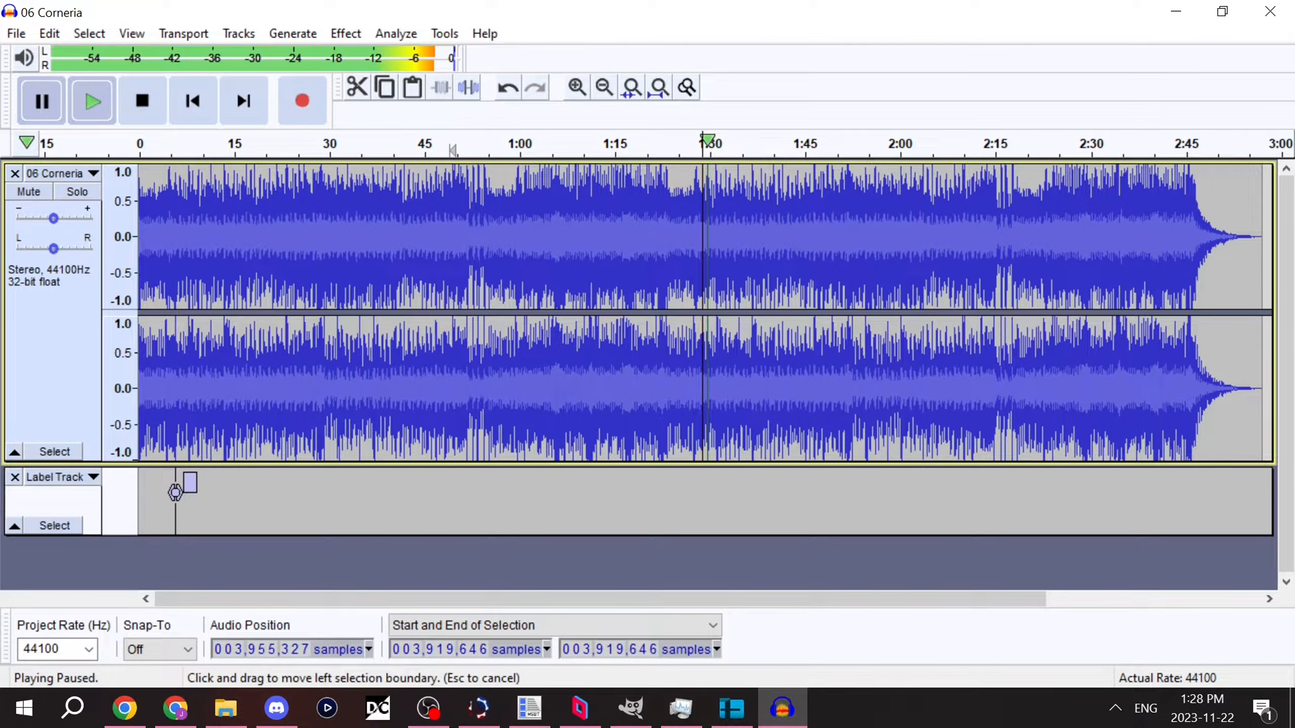
drag(703, 255, 1294, 255)
key(Delete)
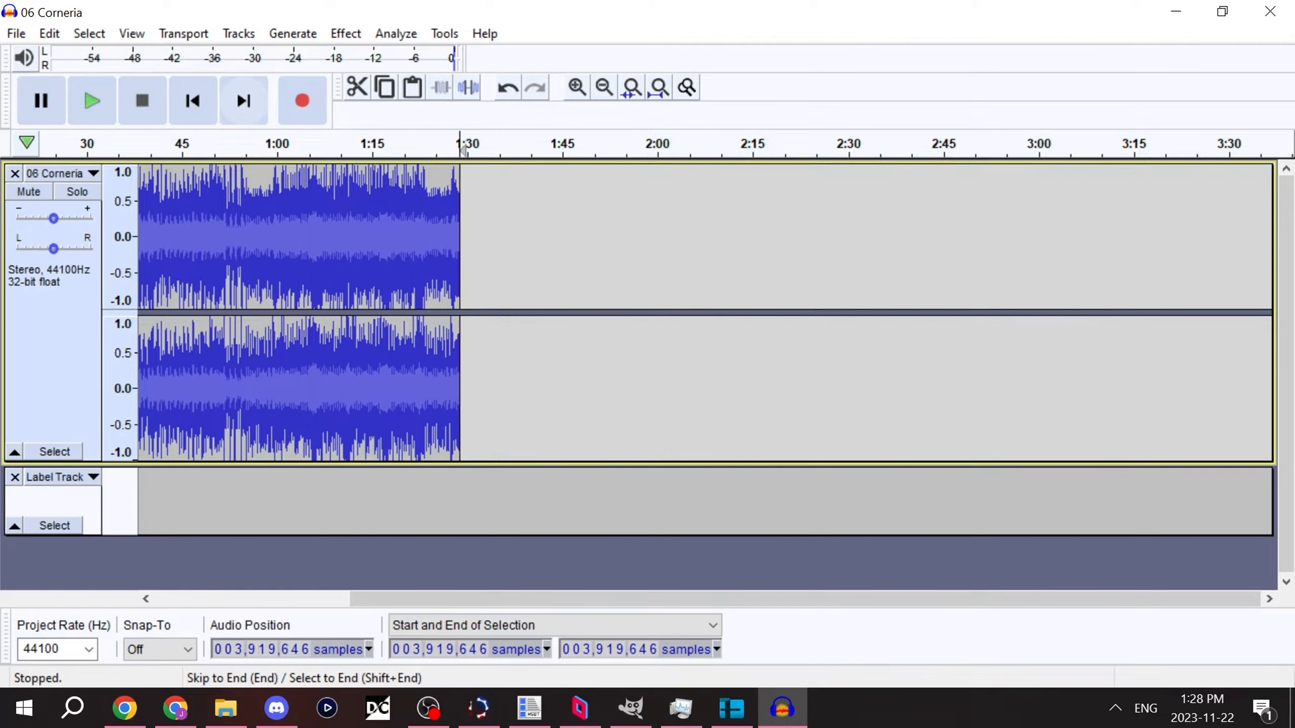
Step: Copy the audio between samples 250,211 and 3,919,646 and paste it at the end of the track
click(193, 101)
drag(176, 254, 703, 255)
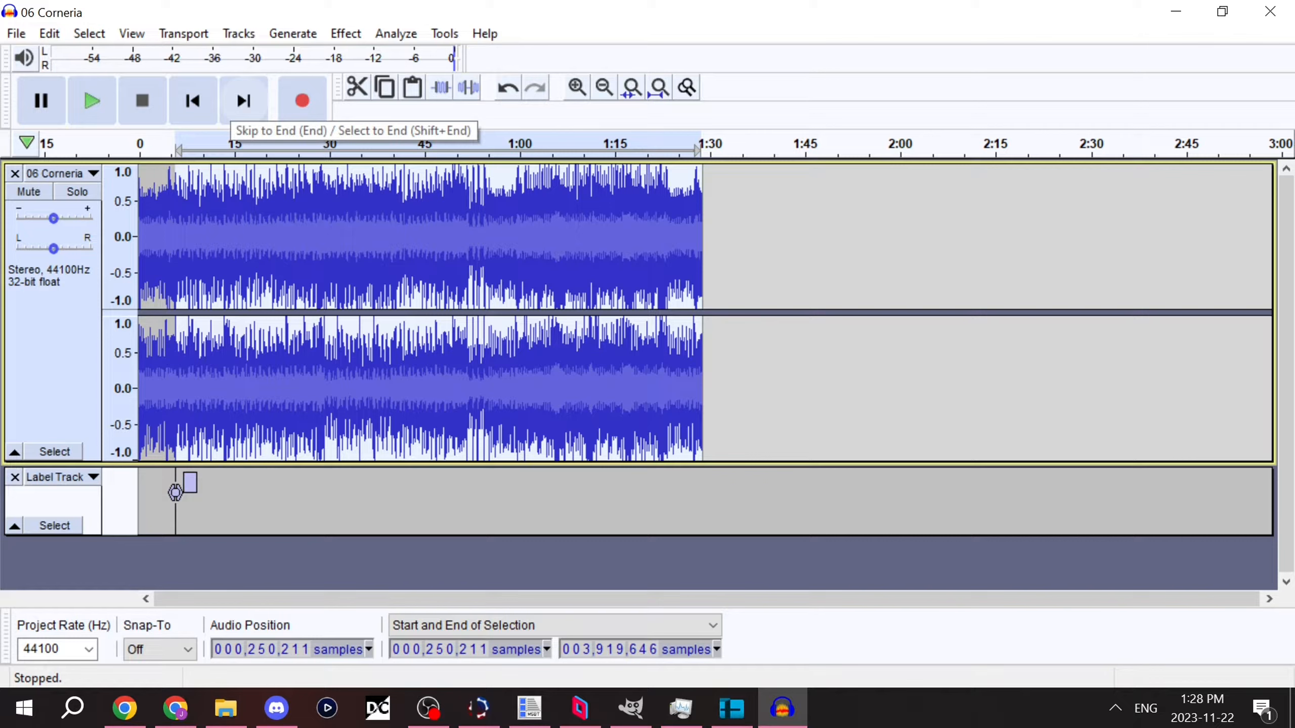
click(234, 102)
key(ctrl+v)
Step: Play across the join at about 1:29 to check how the loop sounds, and pause
click(691, 230)
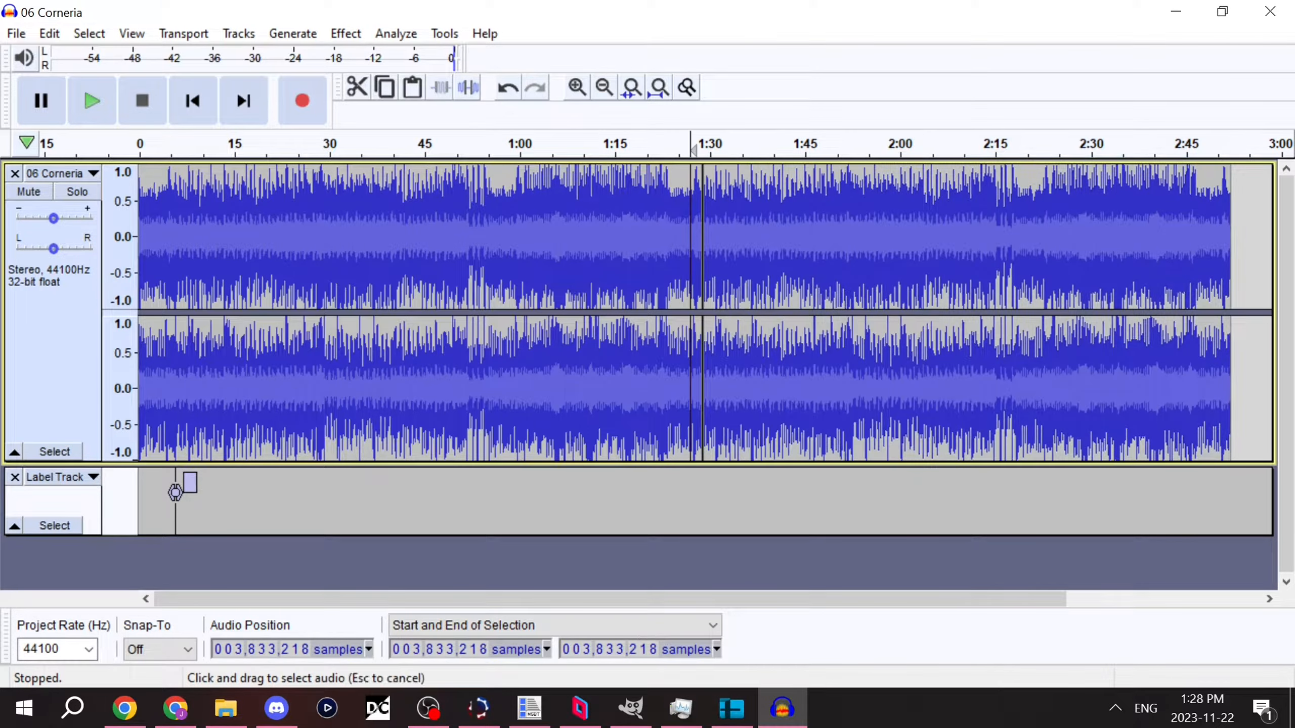
key(space)
click(577, 87)
click(577, 87)
click(577, 87)
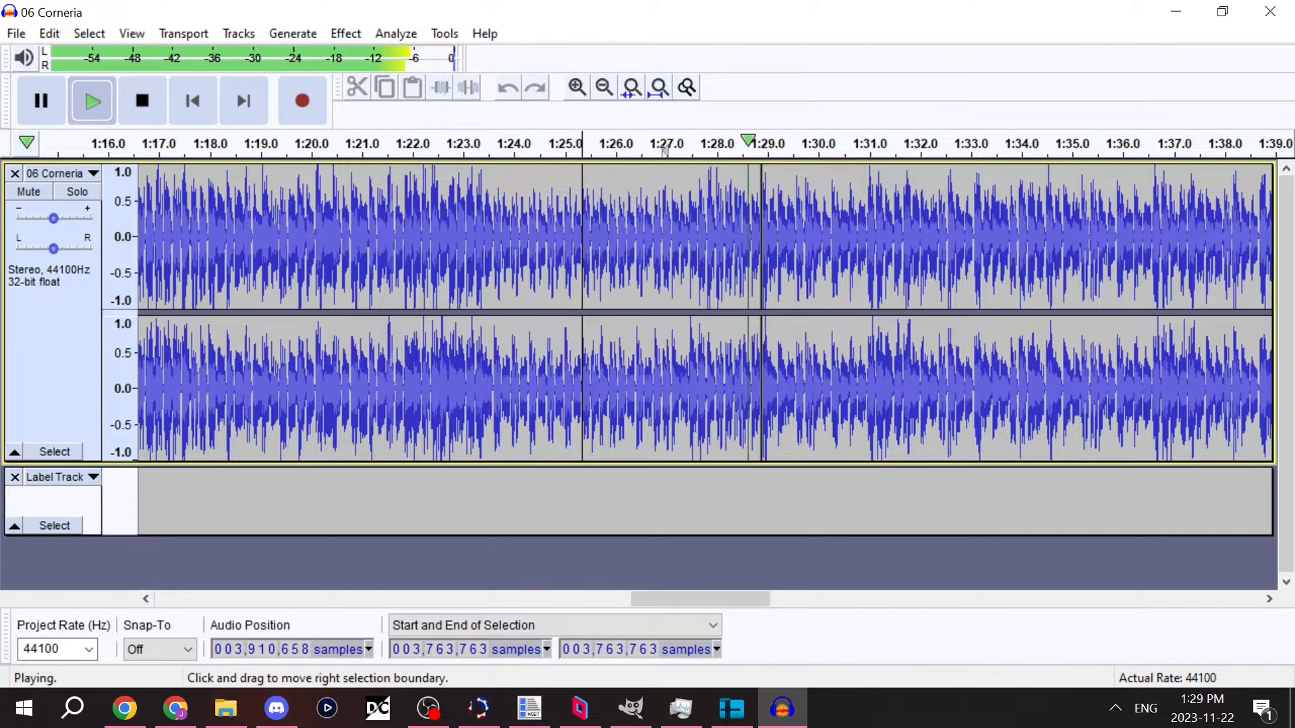
click(42, 101)
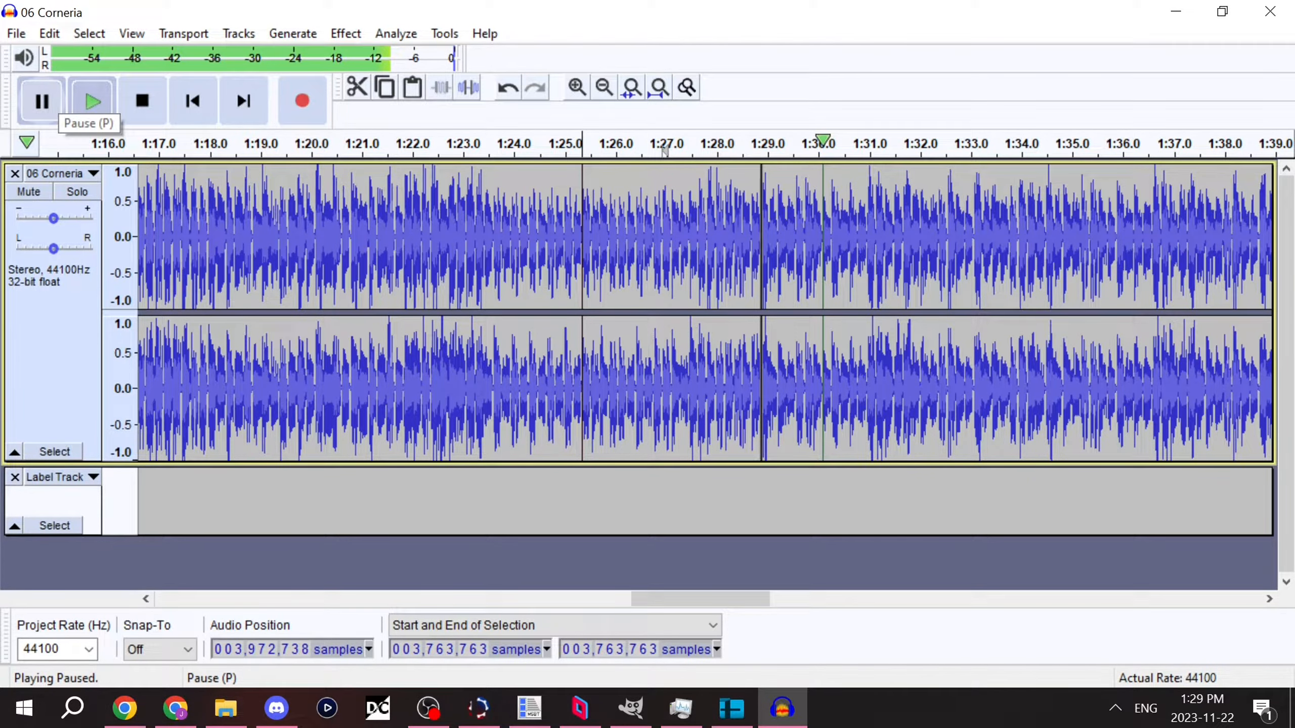
Step: Undo the pasted copy of the loop section
click(605, 87)
click(604, 87)
click(604, 87)
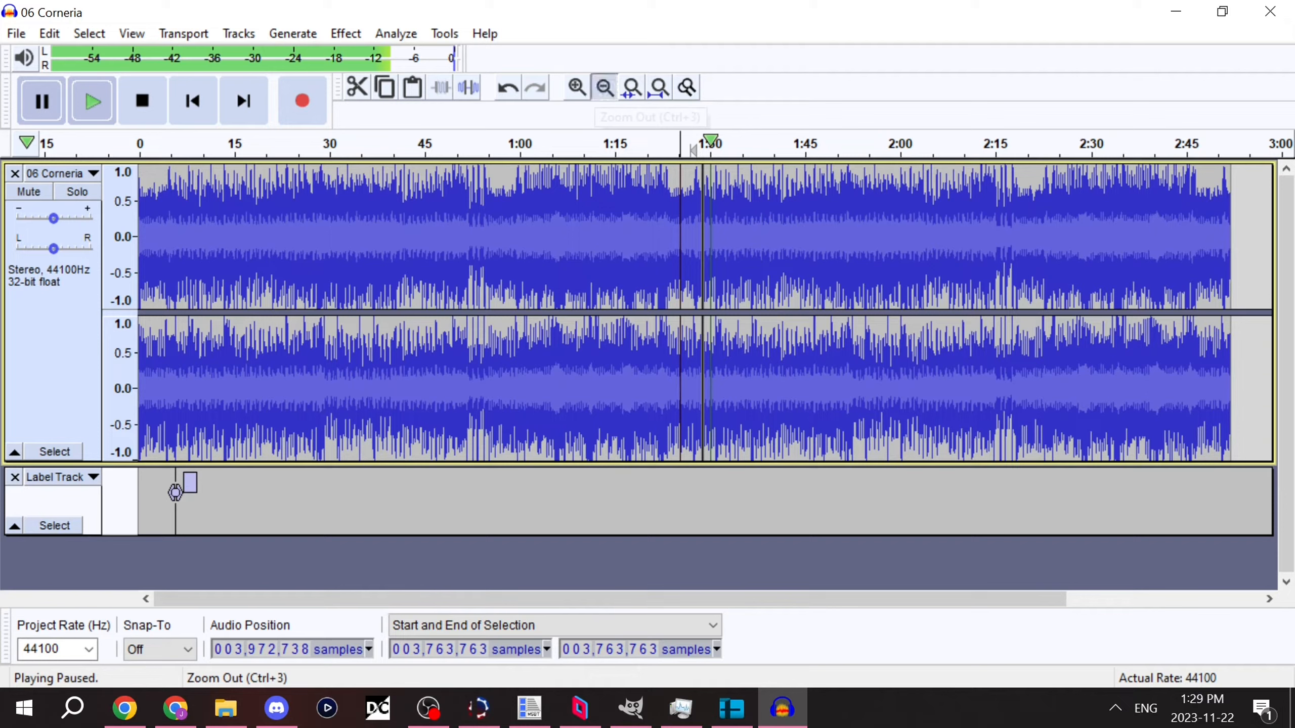
click(604, 87)
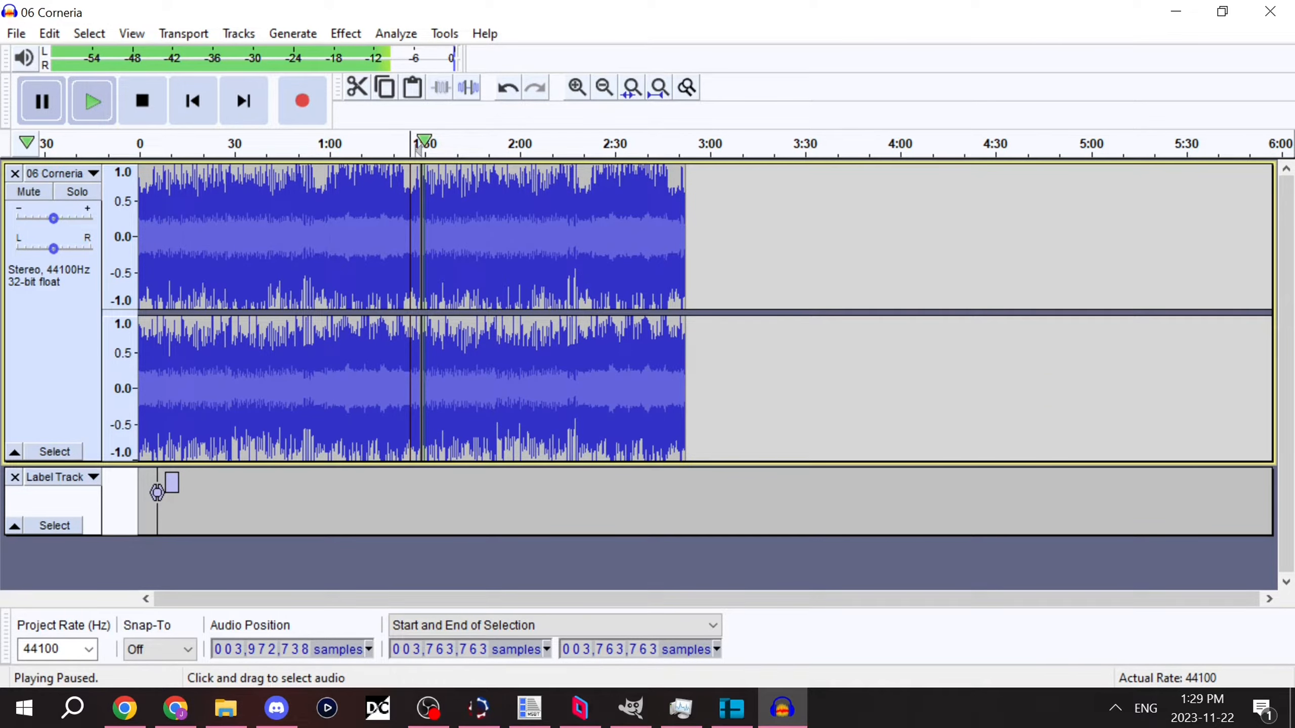
key(ctrl+z)
Step: Export the trimmed song as MP3 to the Desktop under 06 Corneria.mp3, replacing the existing file and accepting the metadata
click(16, 34)
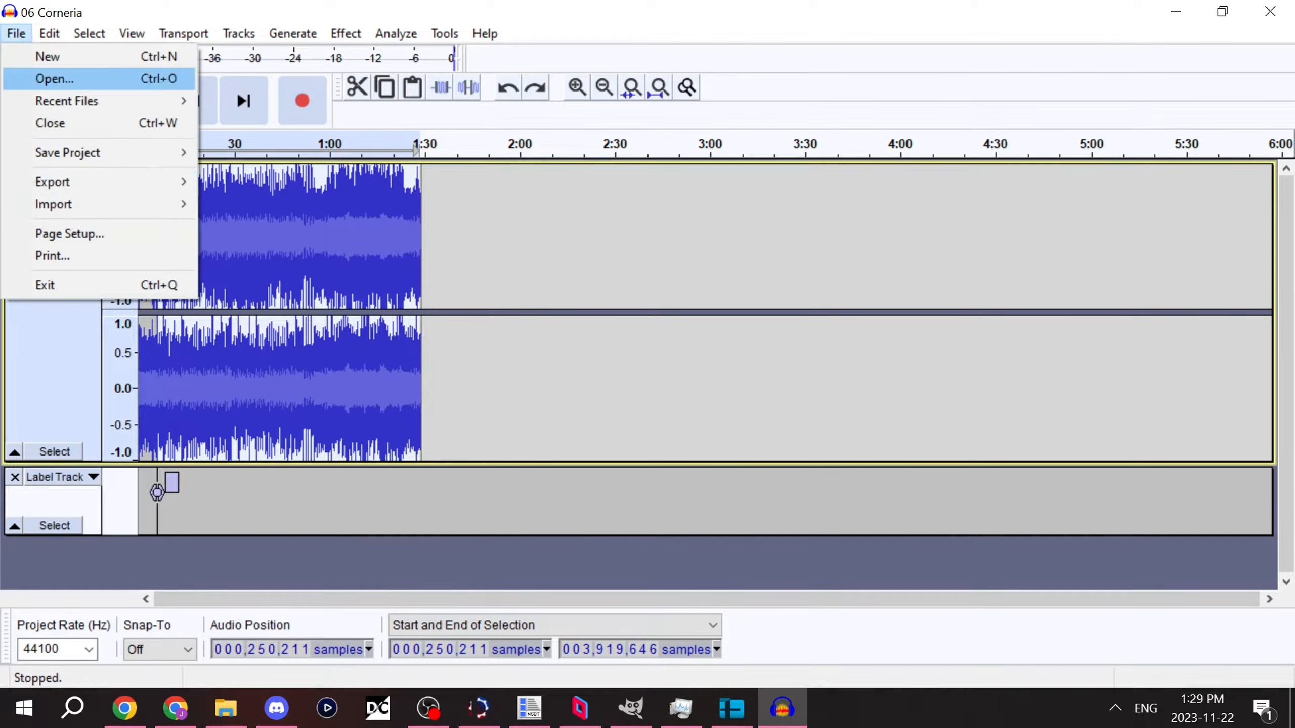
mouse_move(76, 182)
click(265, 182)
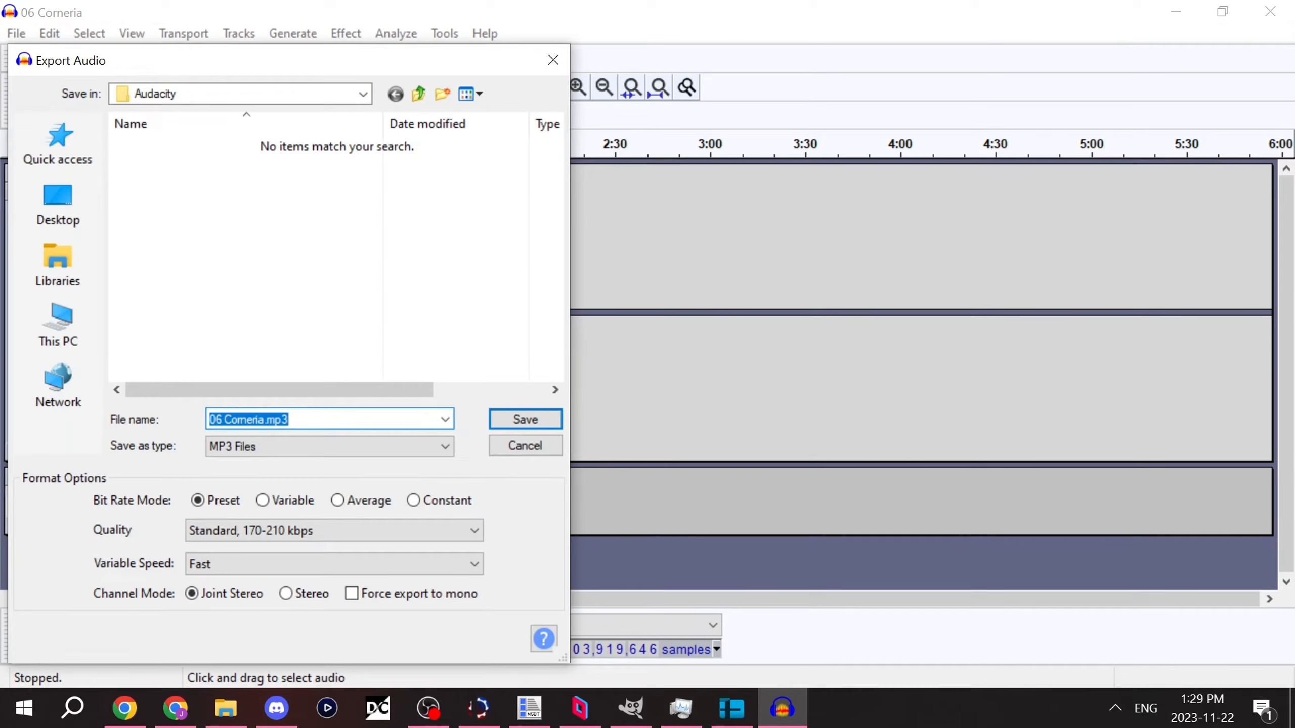
click(58, 203)
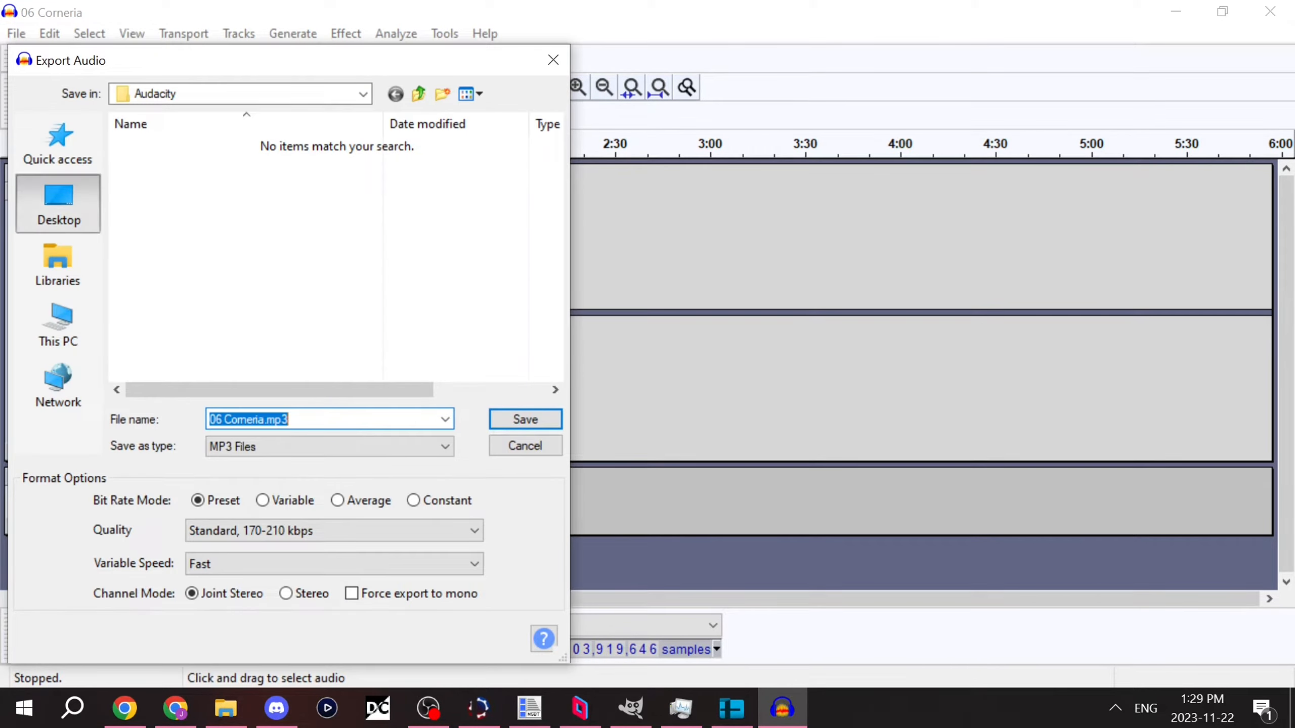
click(525, 419)
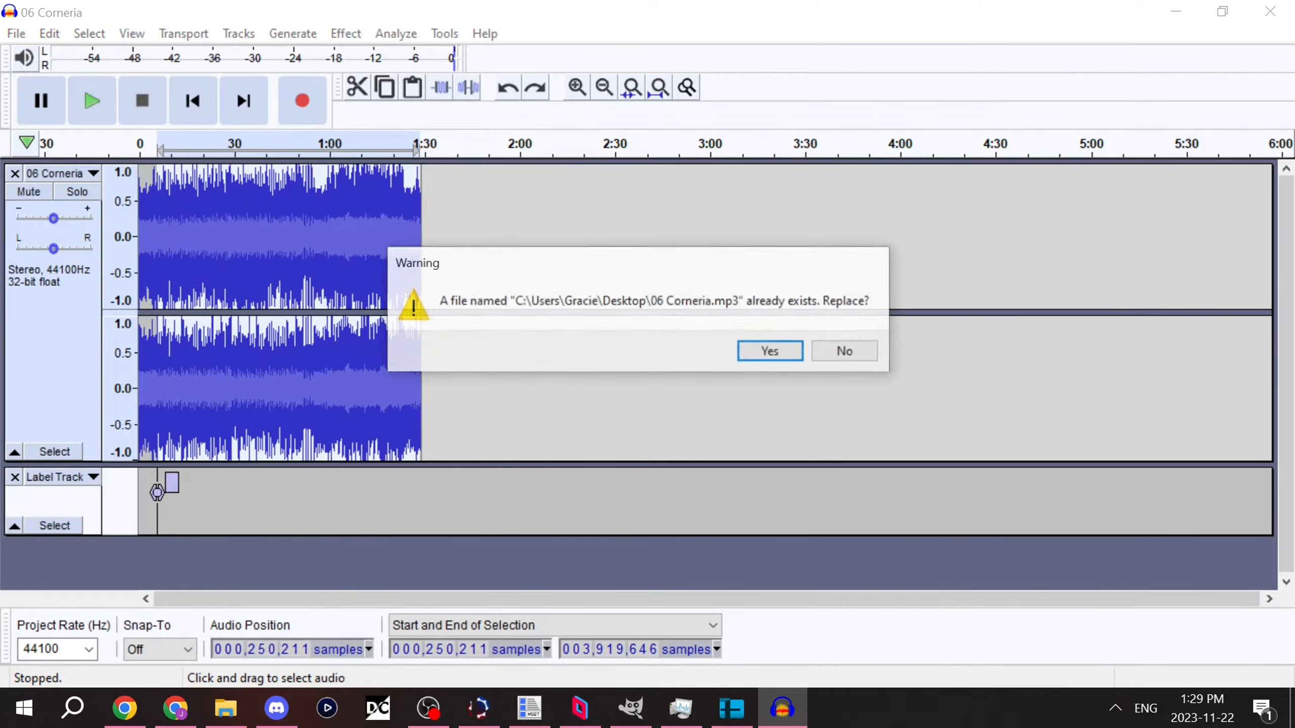
click(772, 351)
key(Return)
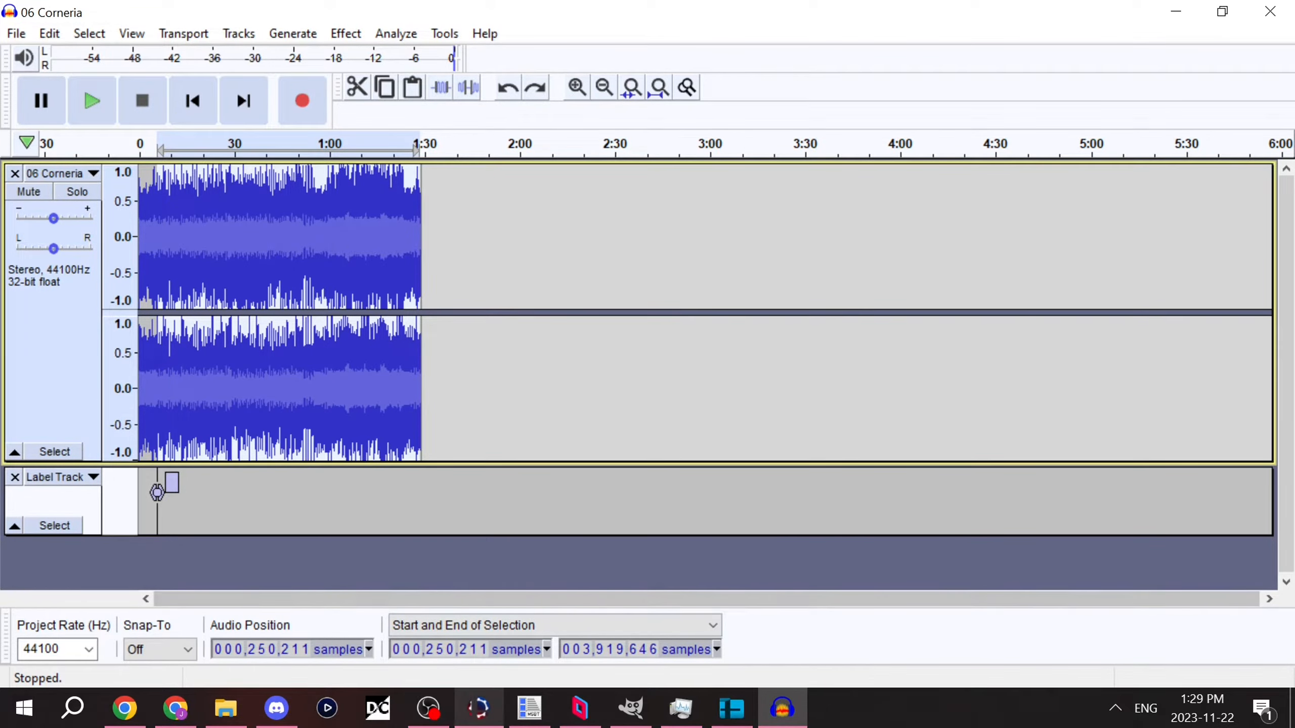
Step: Switch to Smash Ultimate Tools and load 06 Corneria.mp3 from the Desktop as the music file
click(478, 707)
click(120, 392)
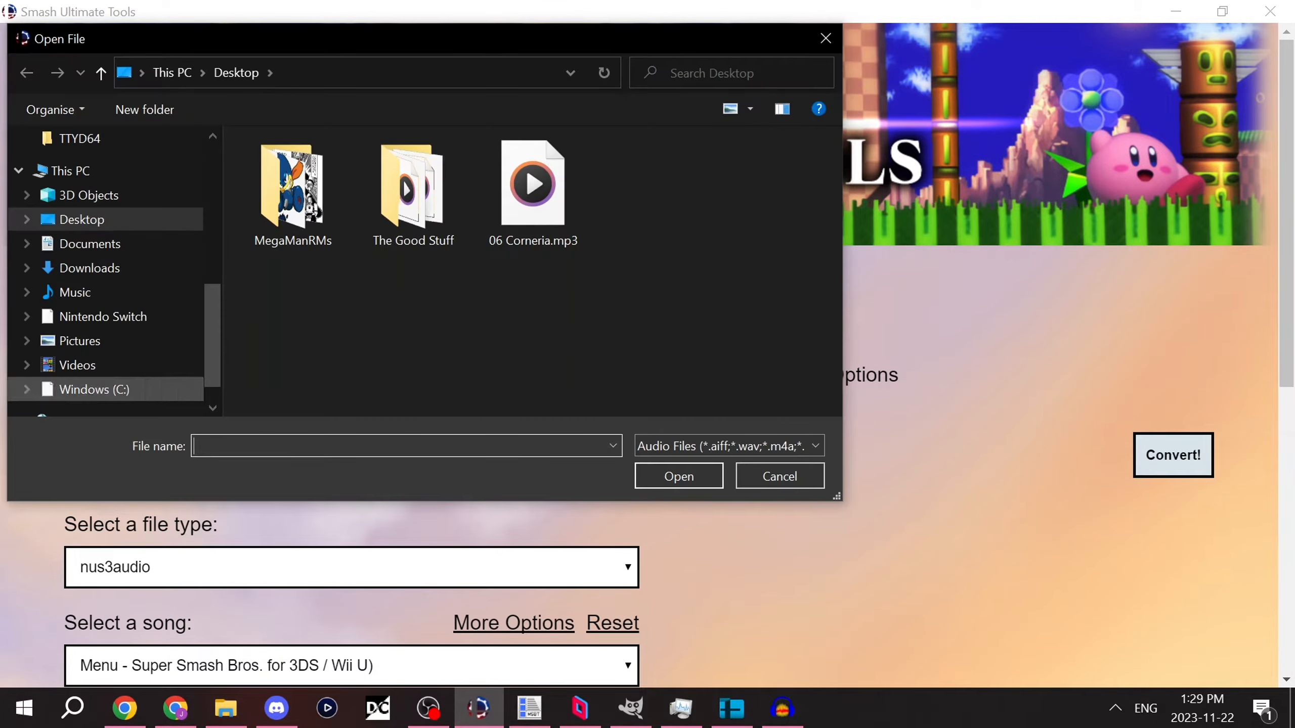
click(532, 192)
click(679, 476)
Step: Keep nus3audio as the file type, limit the song list to Star Fox, and select Corneria - Star Fox (Remix)
scroll(648, 357, down, 5)
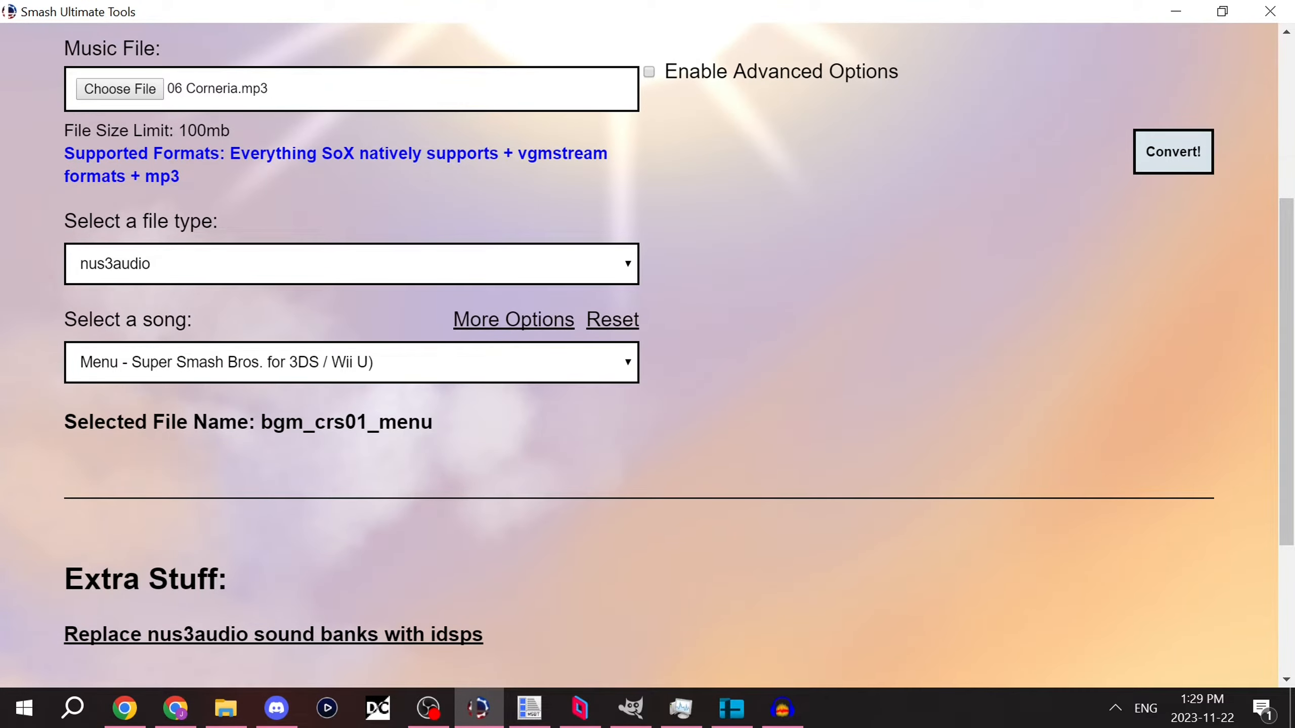
click(352, 264)
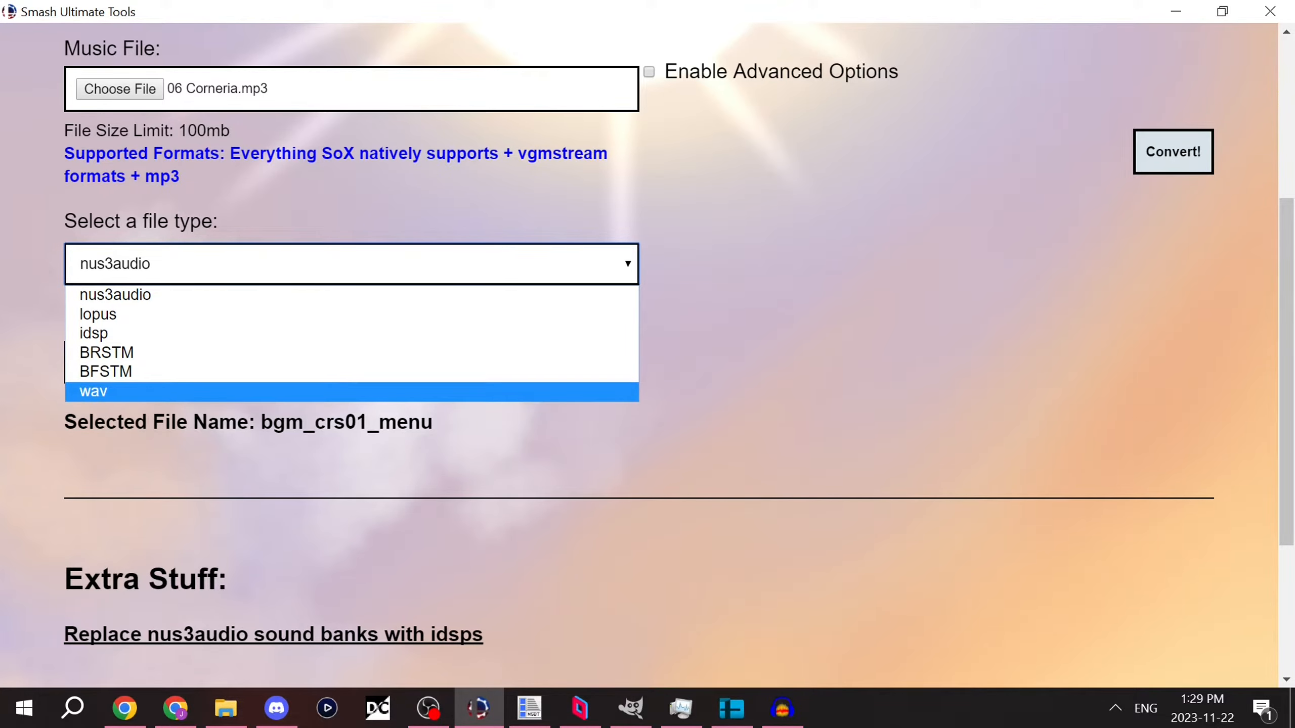
click(713, 398)
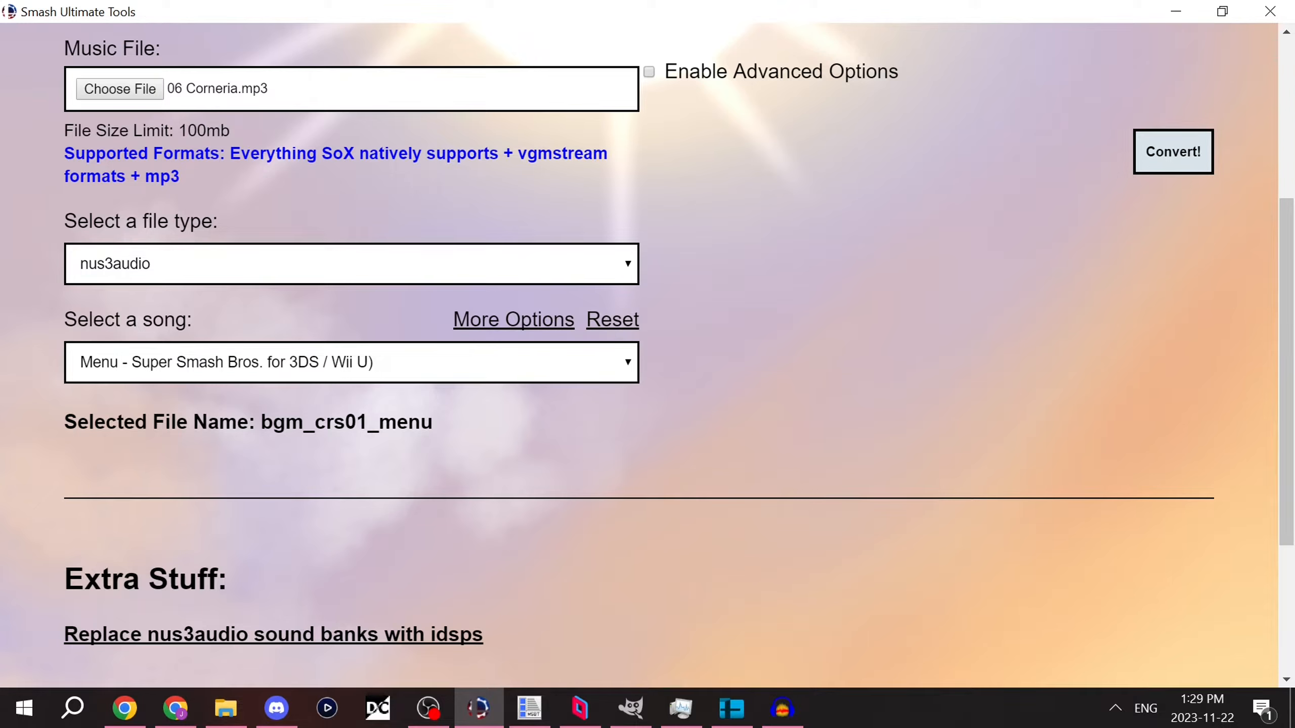
click(514, 319)
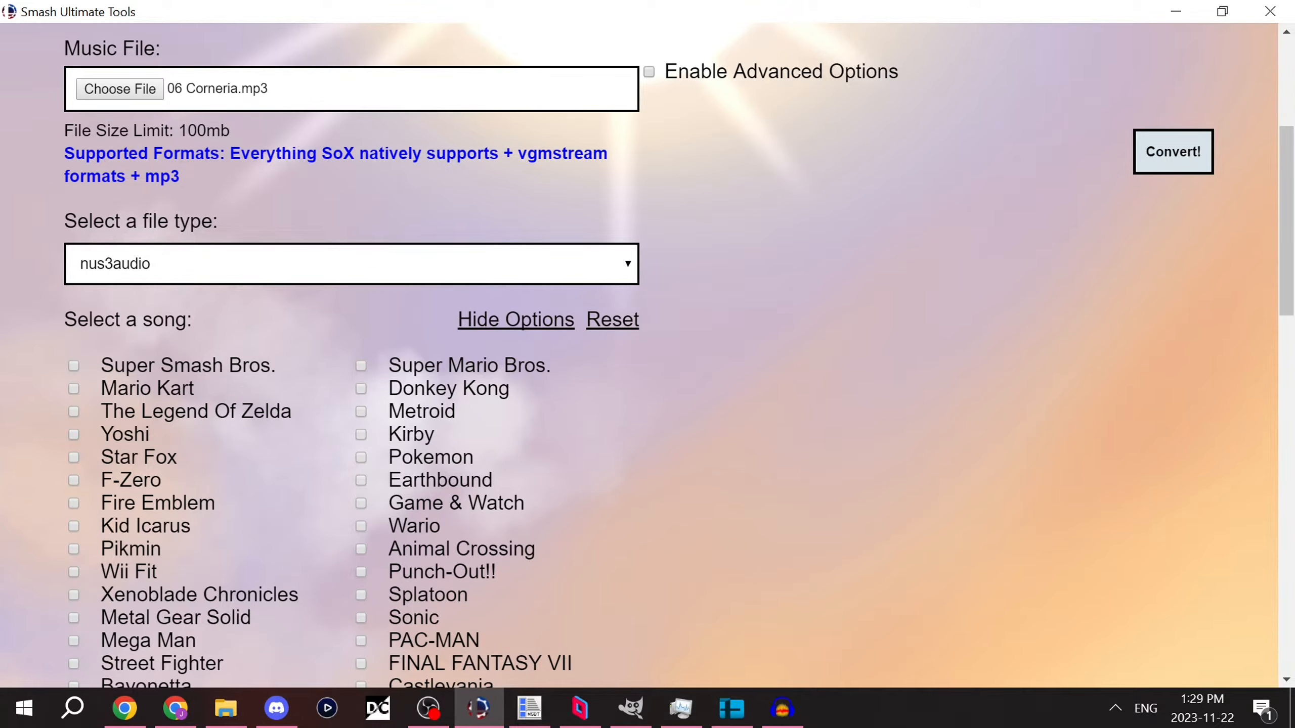
click(73, 459)
click(516, 320)
click(352, 362)
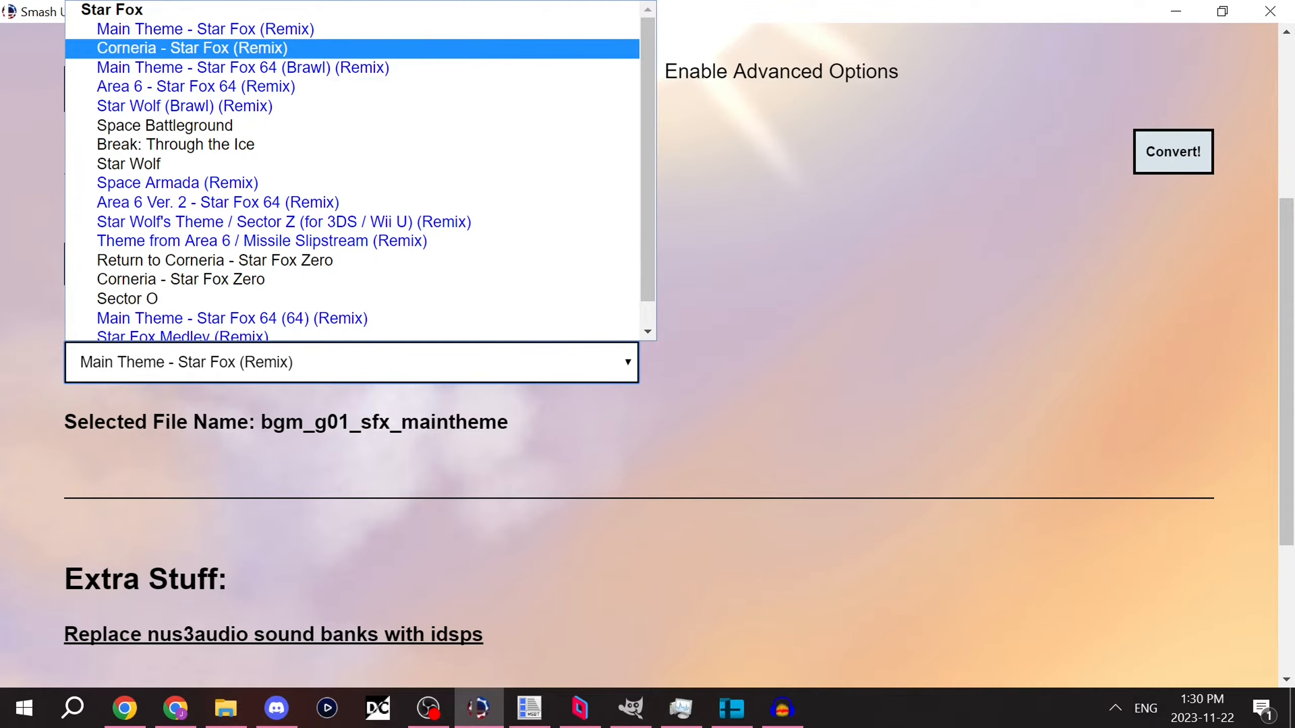
click(192, 48)
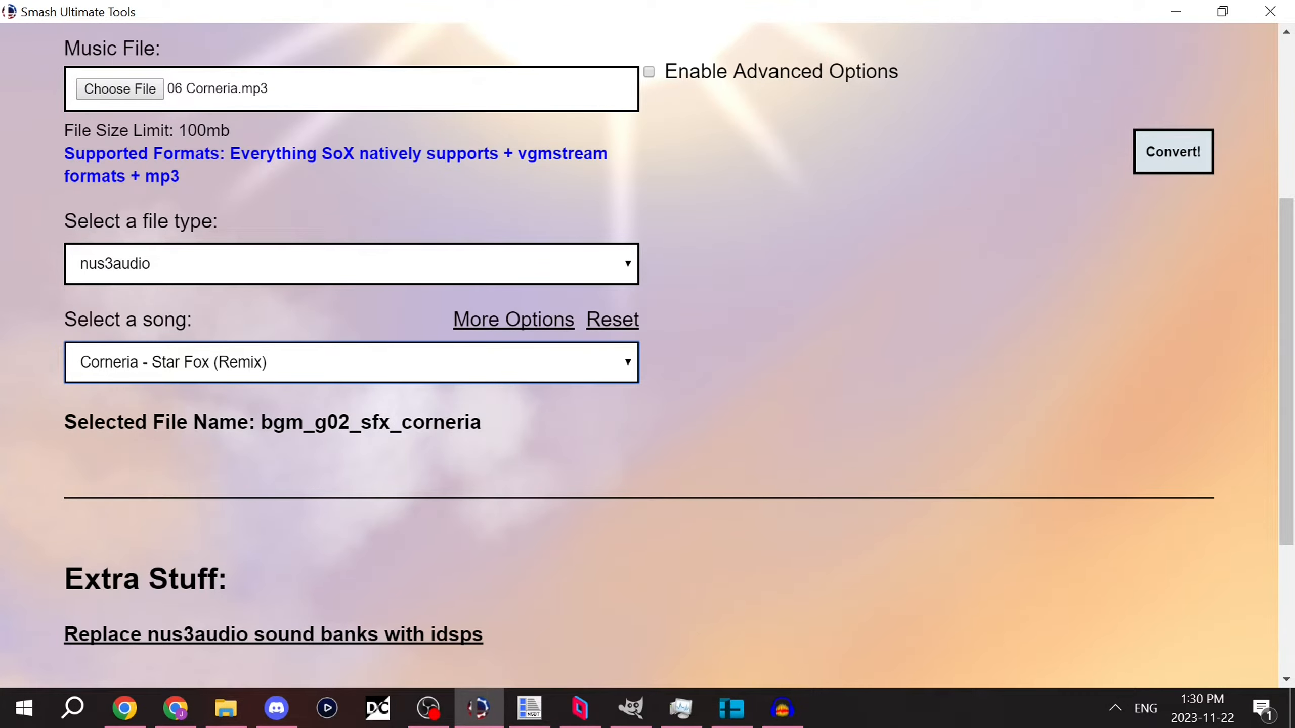
Step: Enable looping for the song conversion
scroll(647, 357, up, 2)
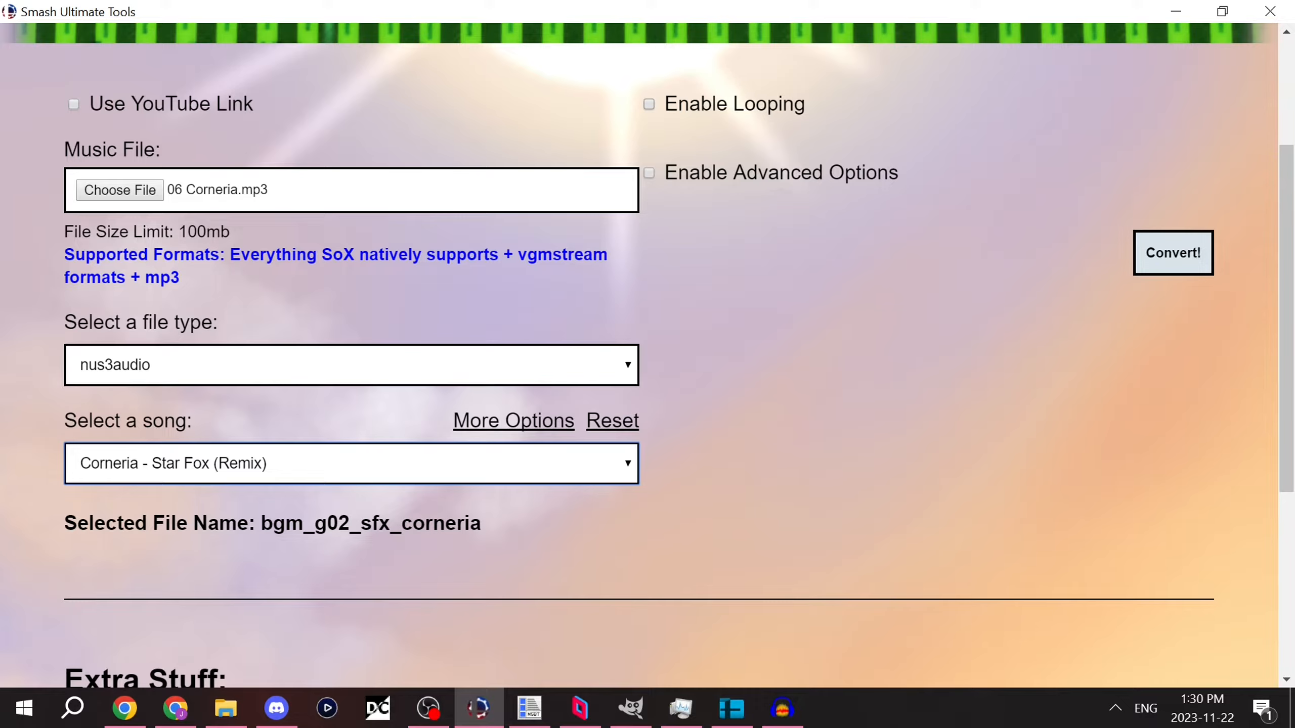
click(649, 104)
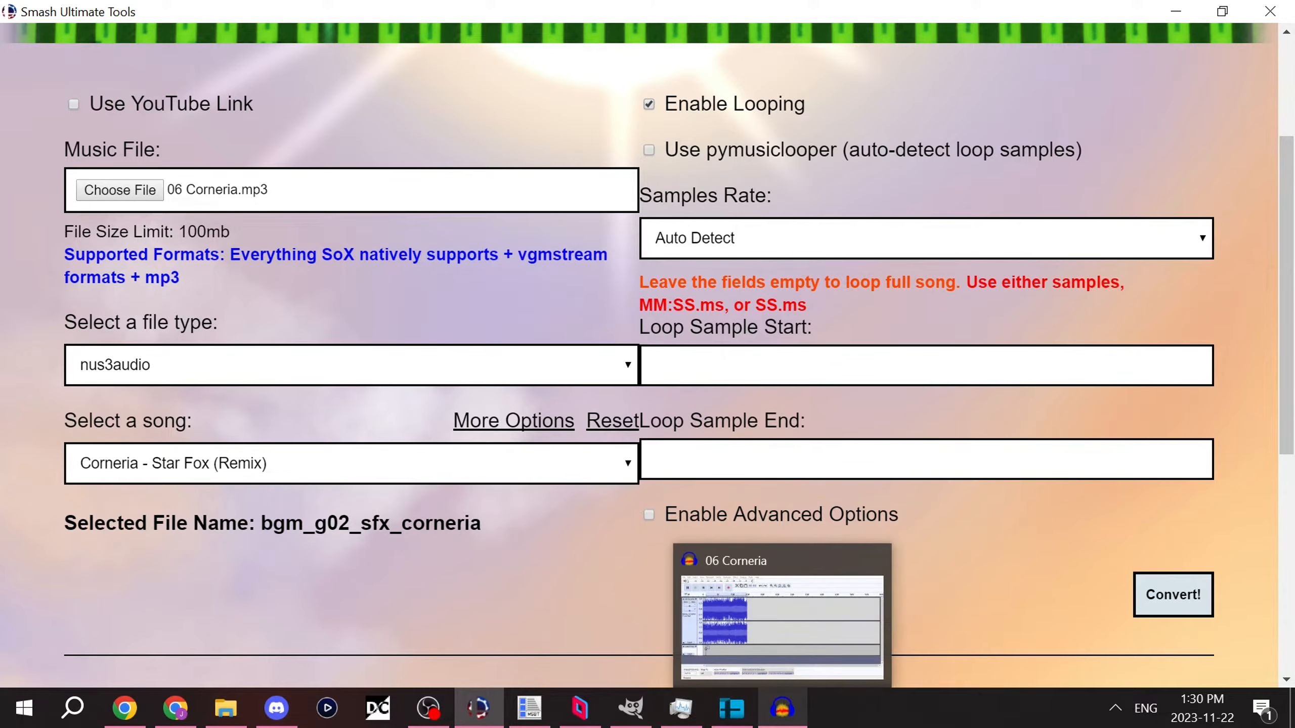
Step: Switch to Audacity and examine the unit options for the audio position, keeping samples
click(782, 708)
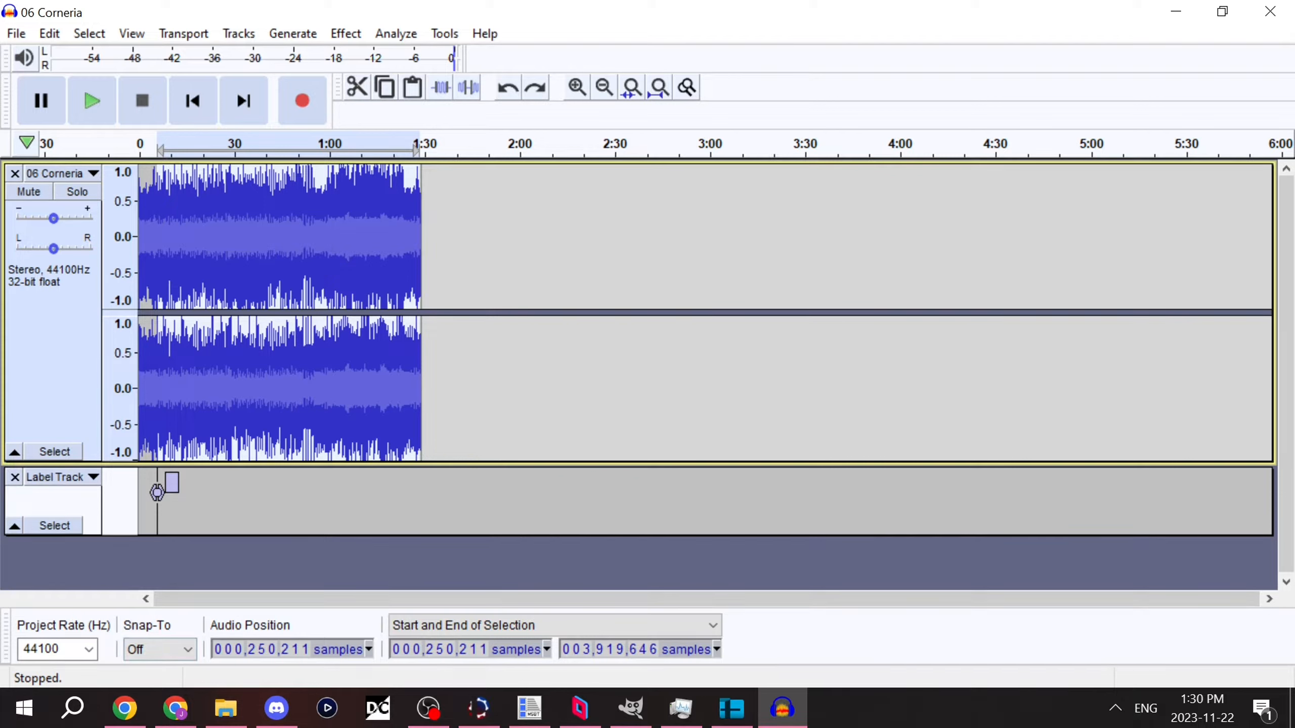
click(368, 649)
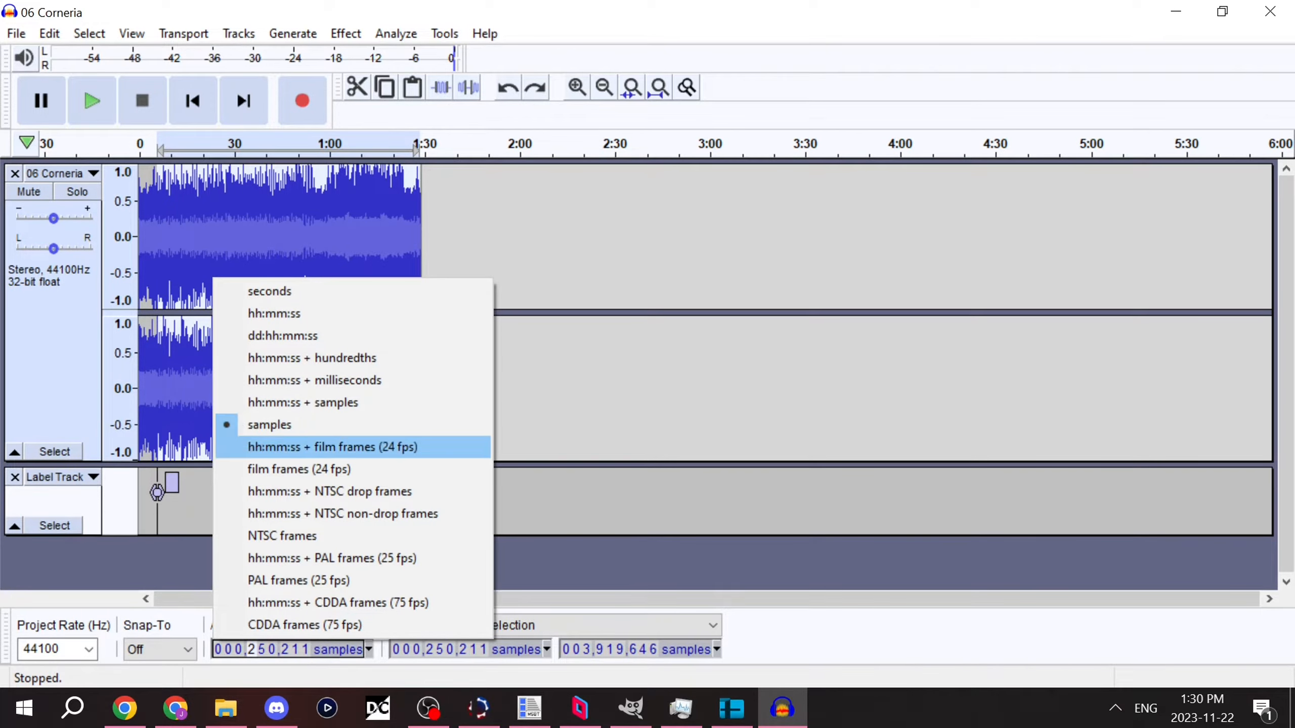
key(Escape)
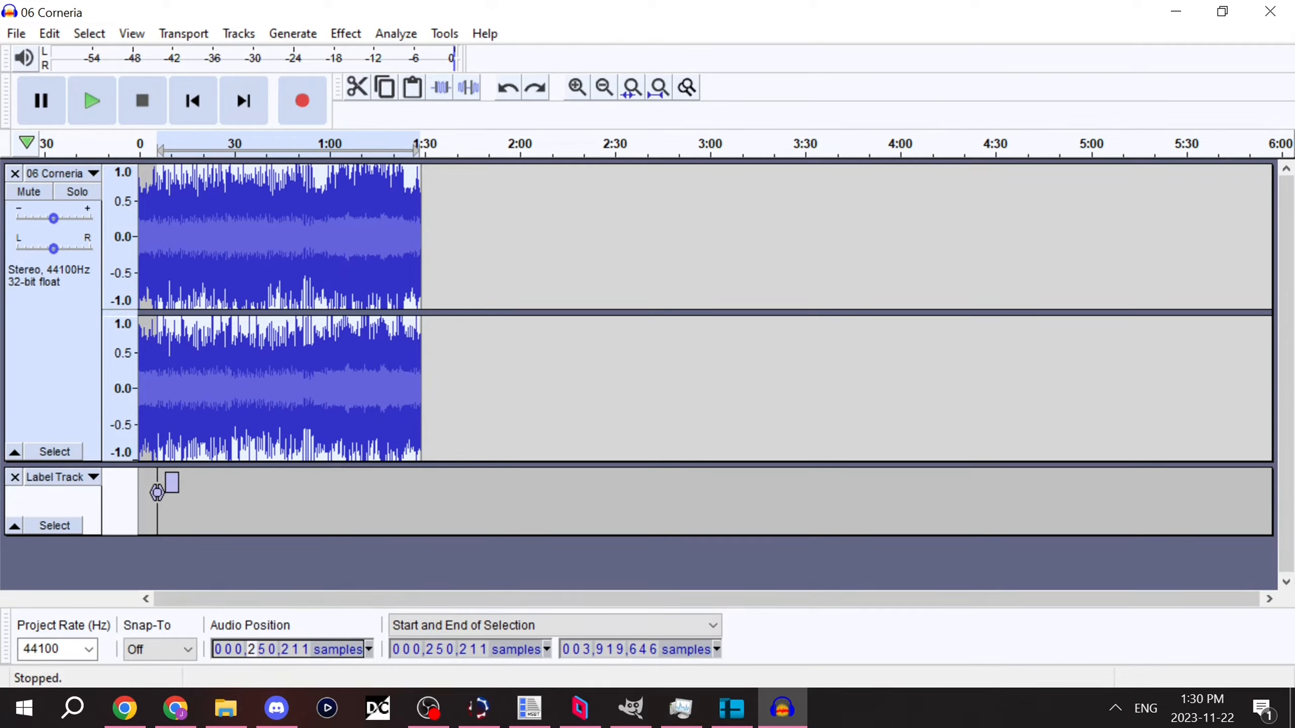
Step: Check the selection display modes and keep Start and End of Selection
click(555, 625)
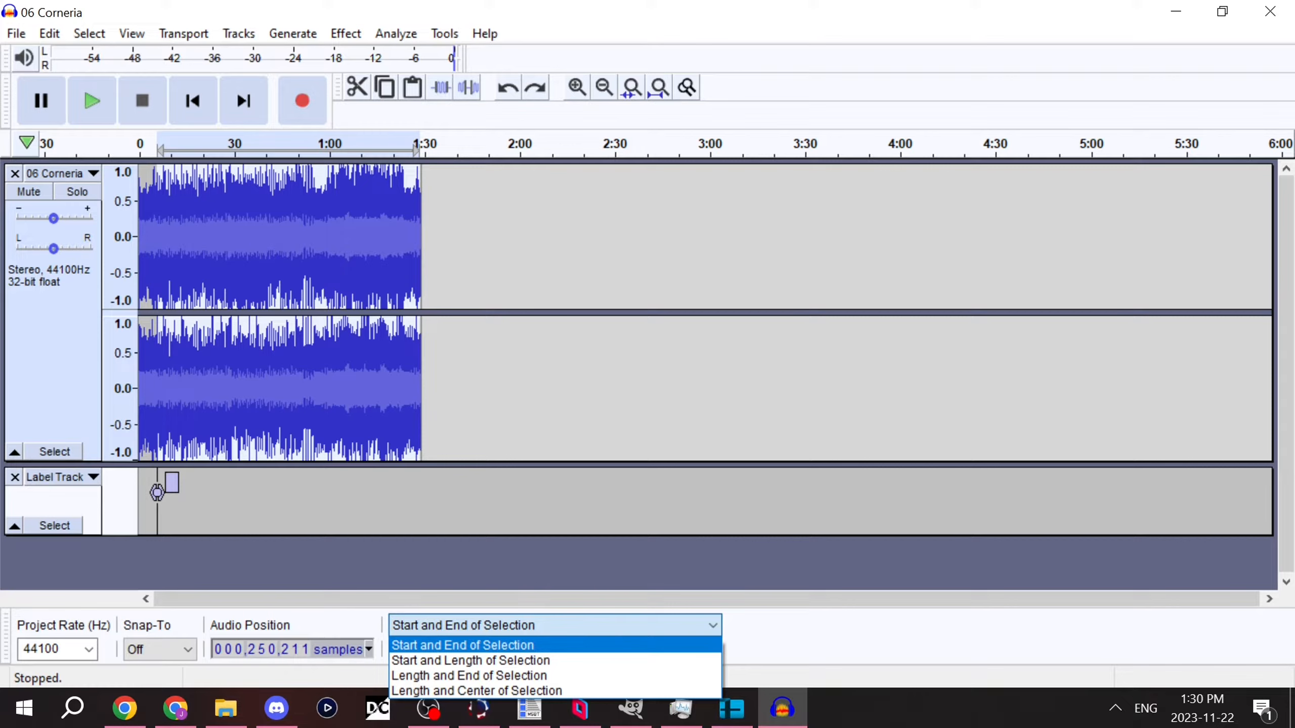
click(540, 646)
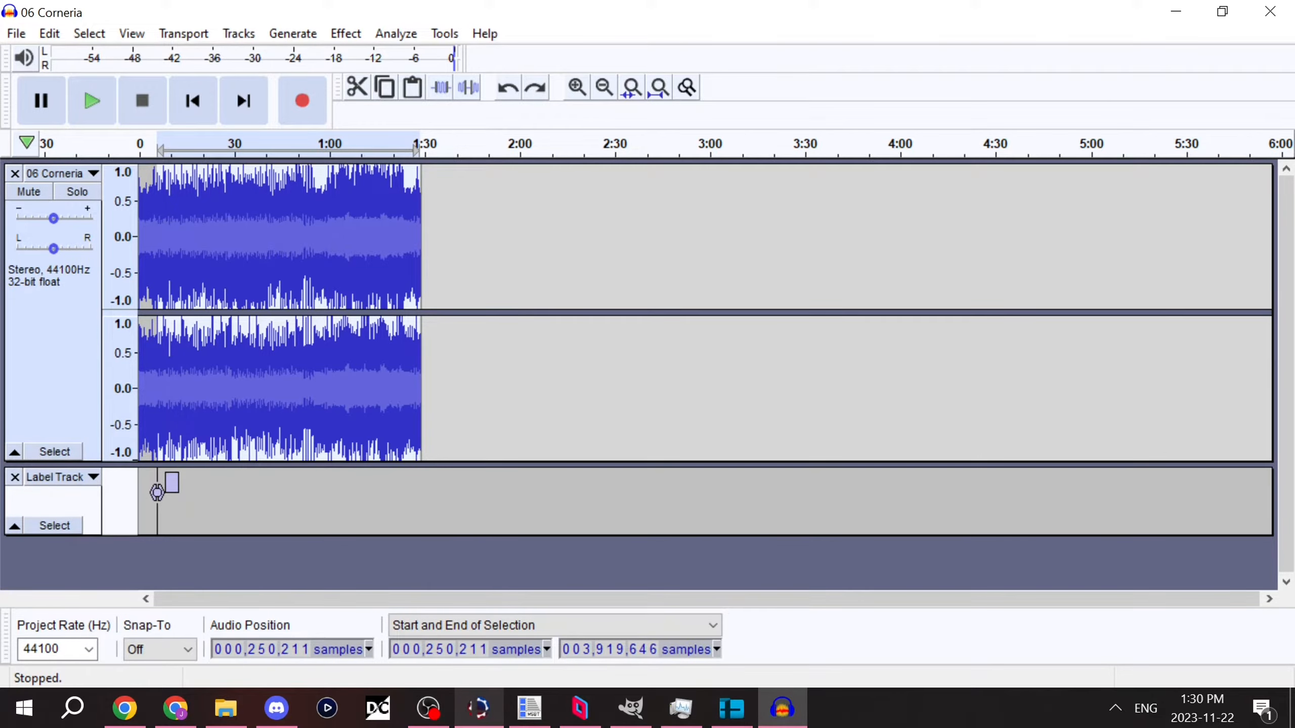
Step: Switch to Smash Ultimate Tools, then move and enlarge its window while leaving Audacity's sample positions in view
click(478, 709)
drag(961, 11, 252, 21)
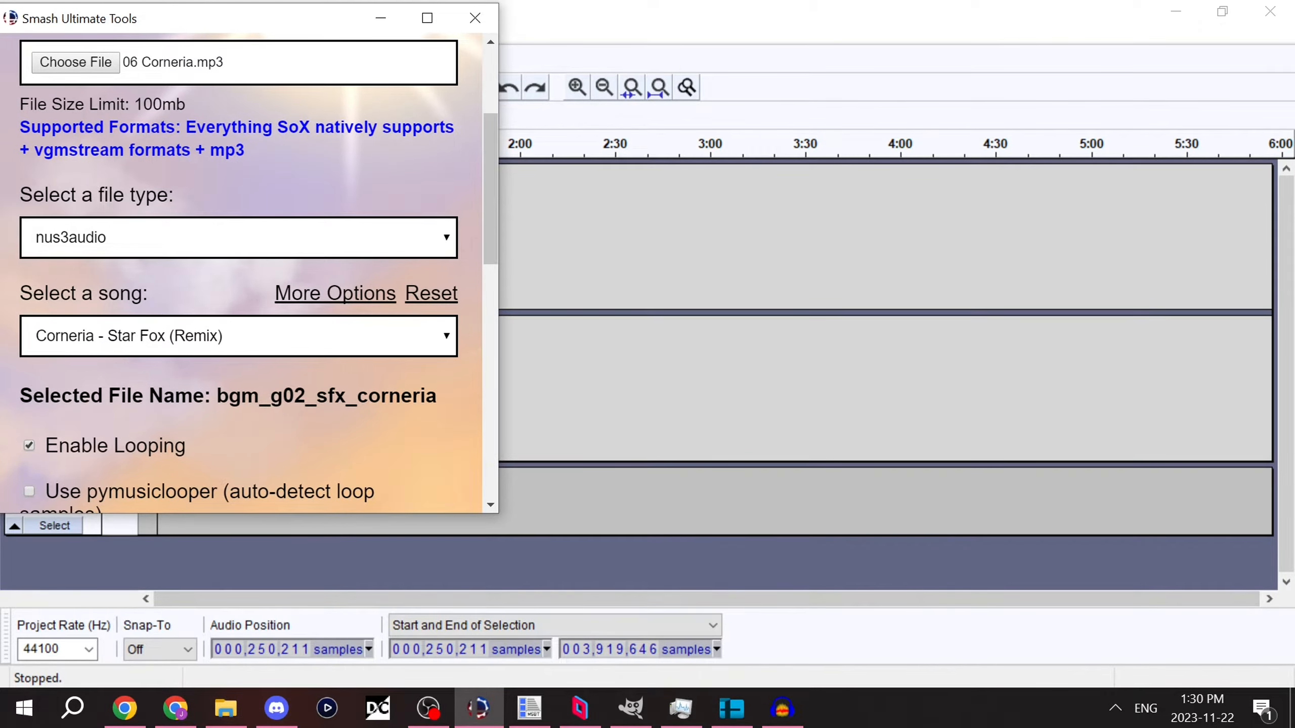
drag(499, 512, 1288, 641)
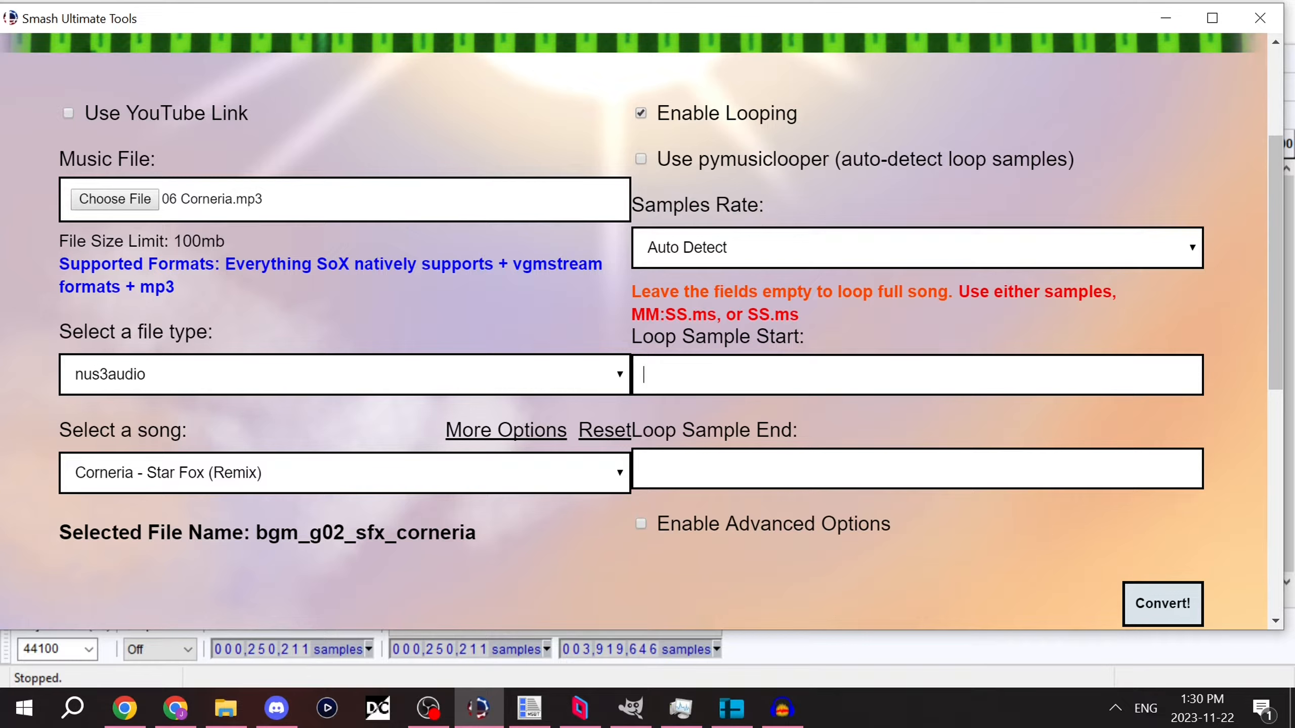
Step: Set the loop sample start to 000250211 and the loop sample end to 003919646, and convert the song
text(000250211)
key(Tab)
text(0039196)
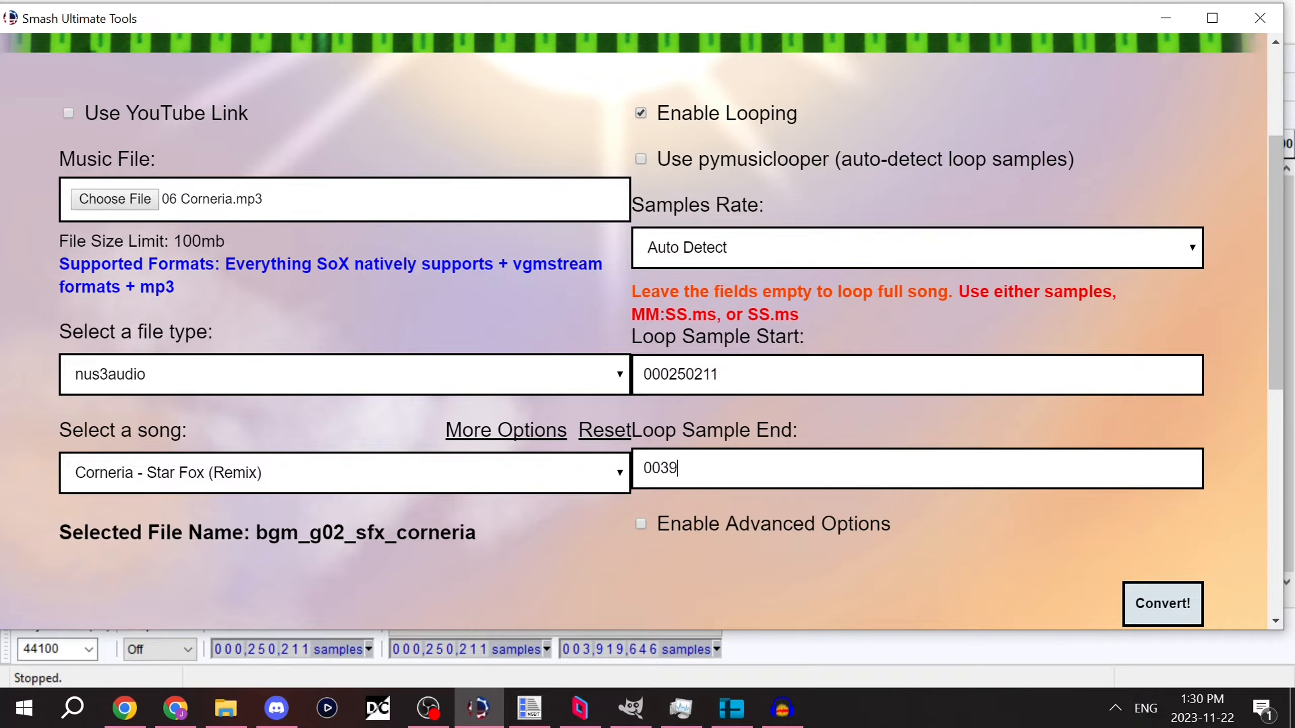
text(46)
scroll(663, 331, down, 2)
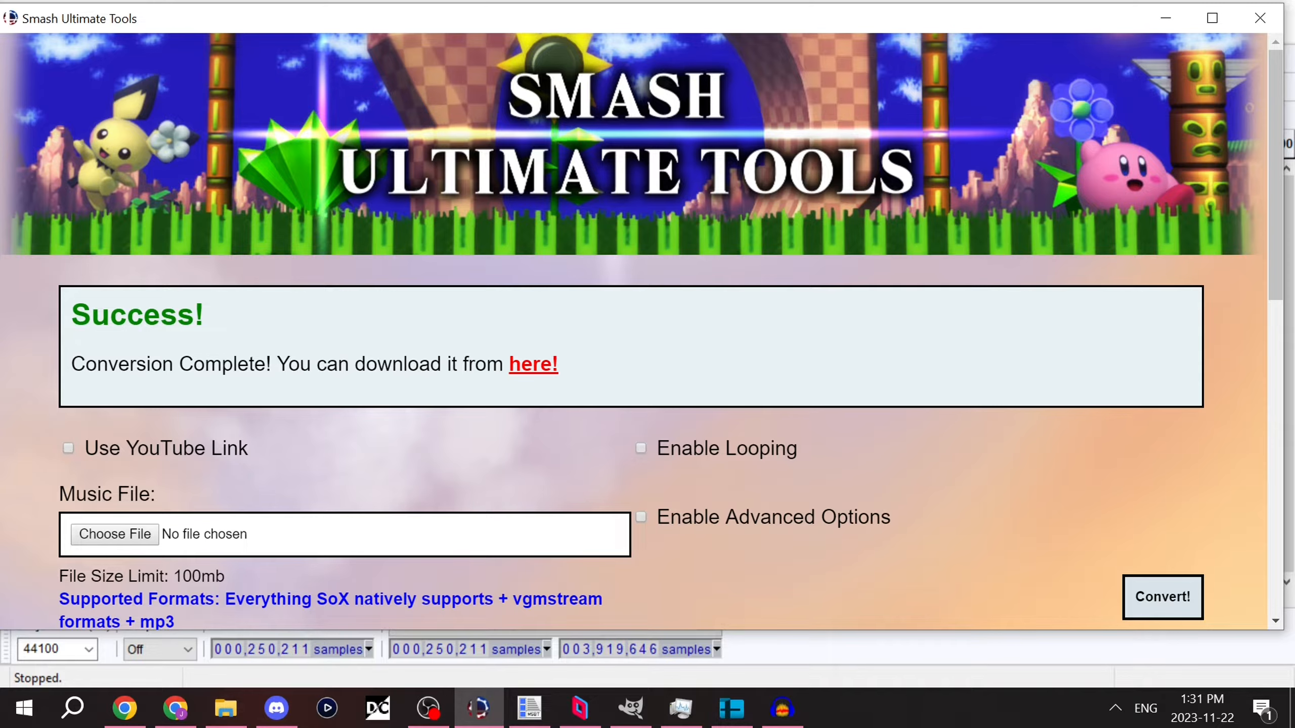
Step: Save the converted song to the Desktop as bgm_g02_sfx_corneria.nus3audio
key(alt+Tab)
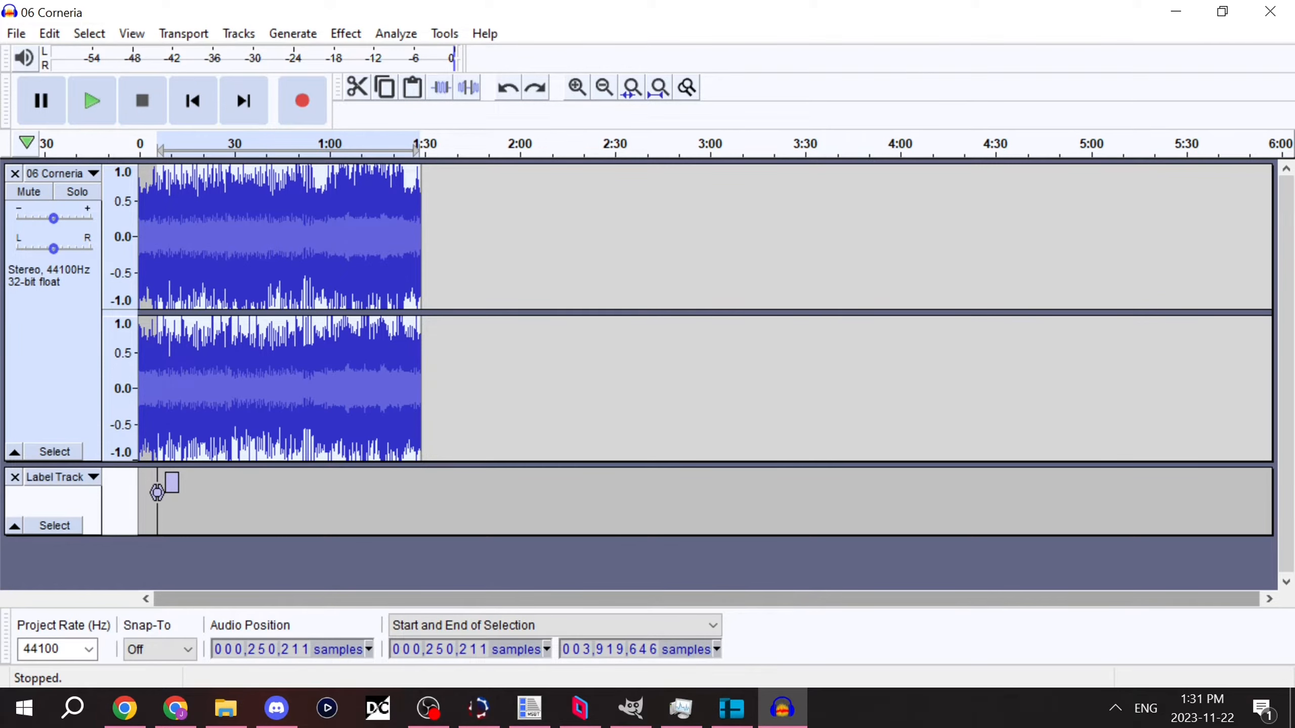
click(478, 708)
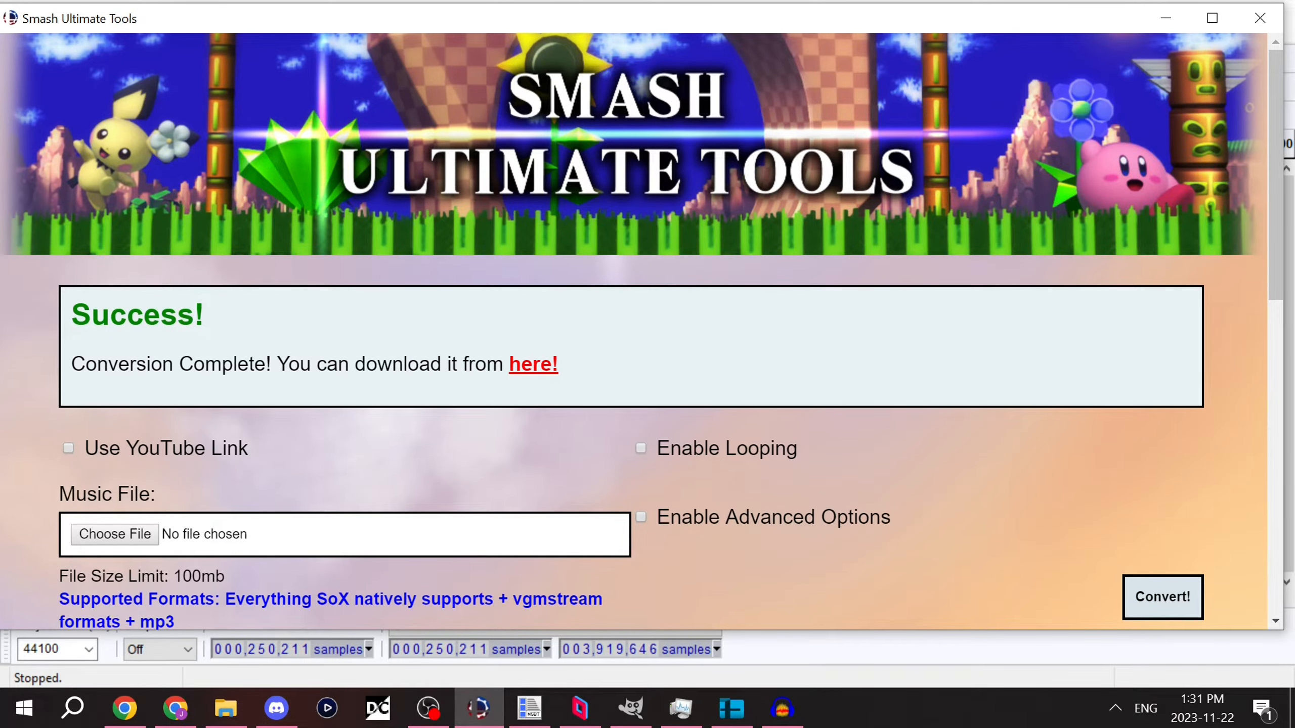
click(225, 709)
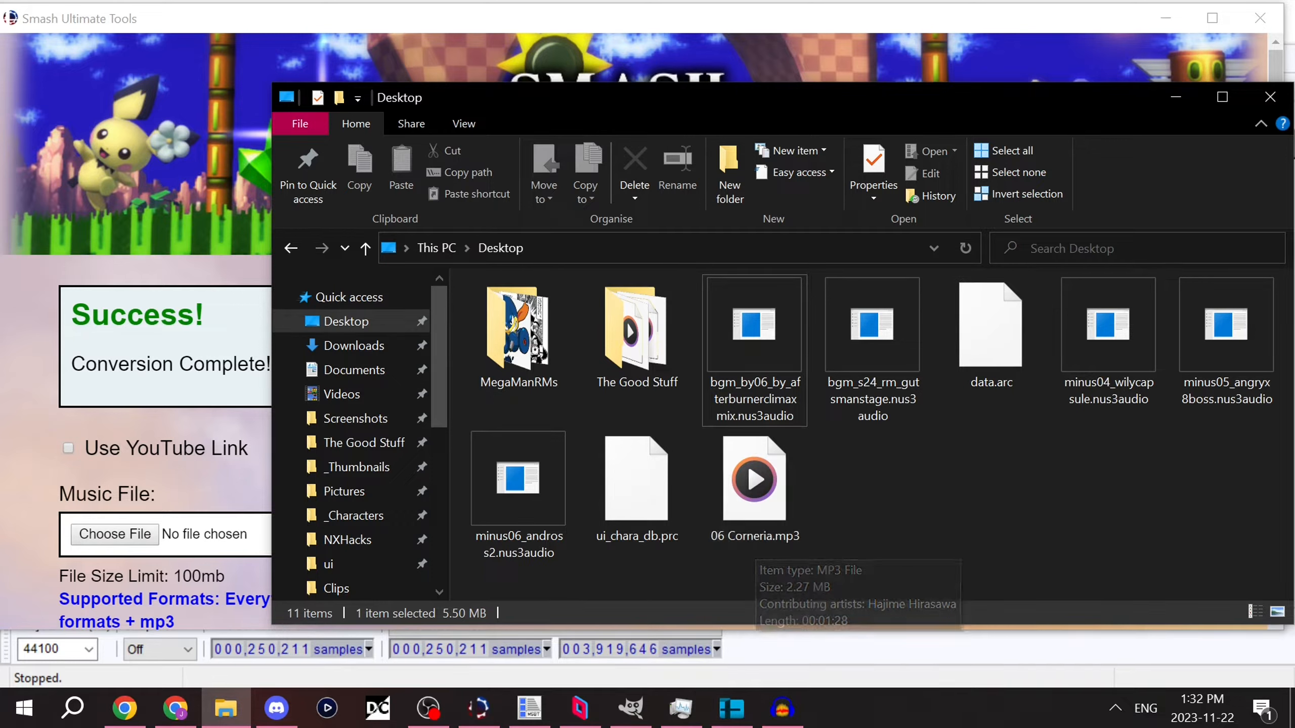
key(alt+Tab)
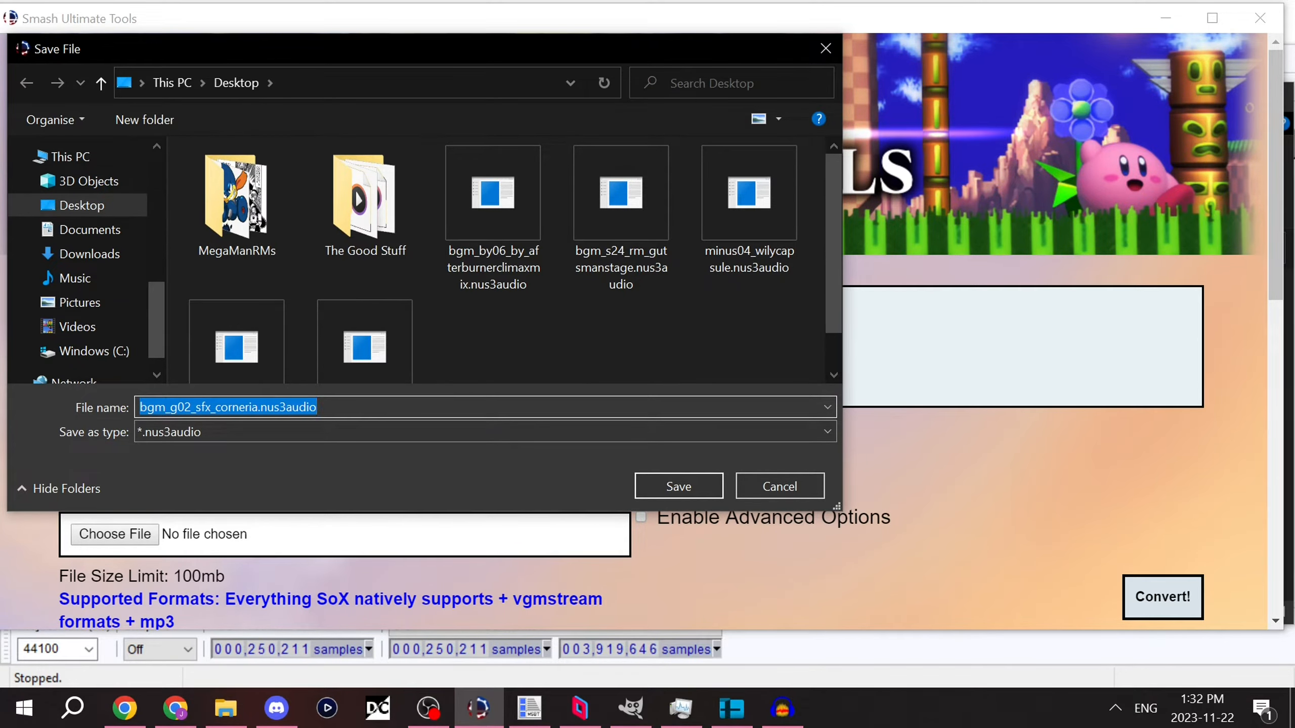
key(Return)
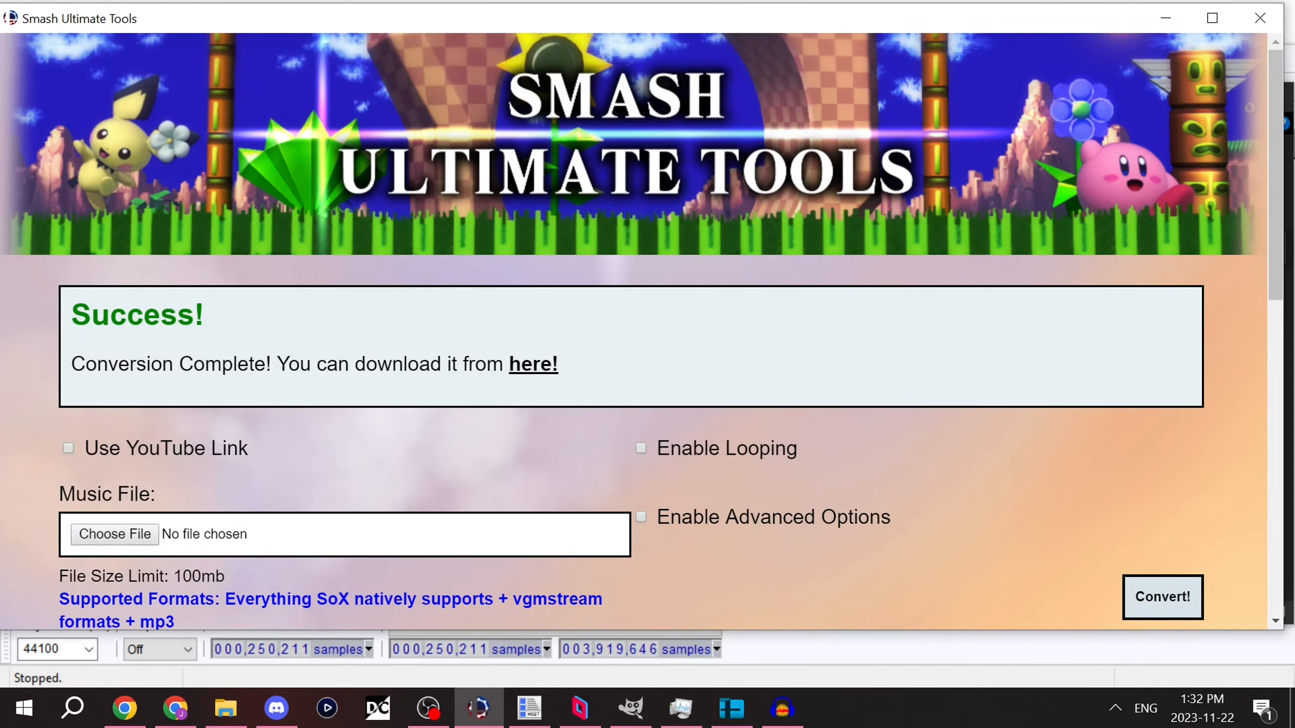
scroll(633, 332, down, 6)
scroll(632, 331, up, 2)
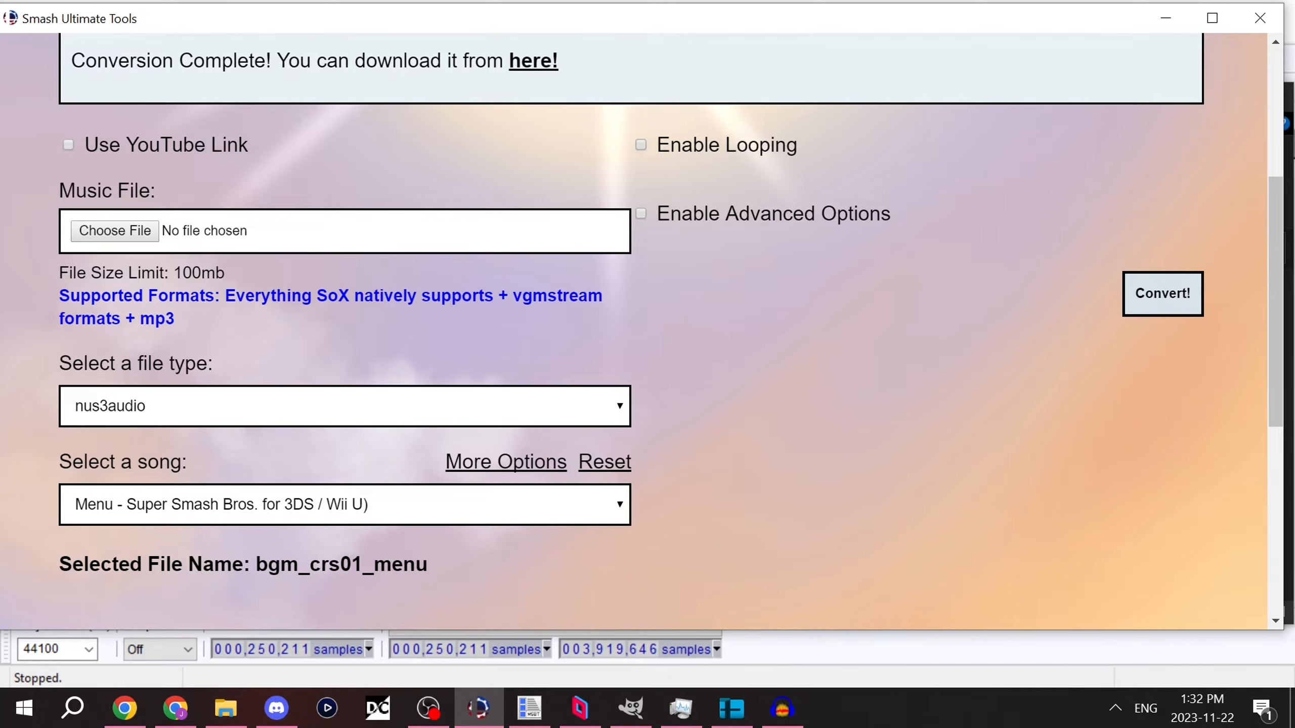
Step: Switch to MSBT Editor Reloaded and open msg_bgm+us_en.msbt from the ui message folder
key(alt+Tab)
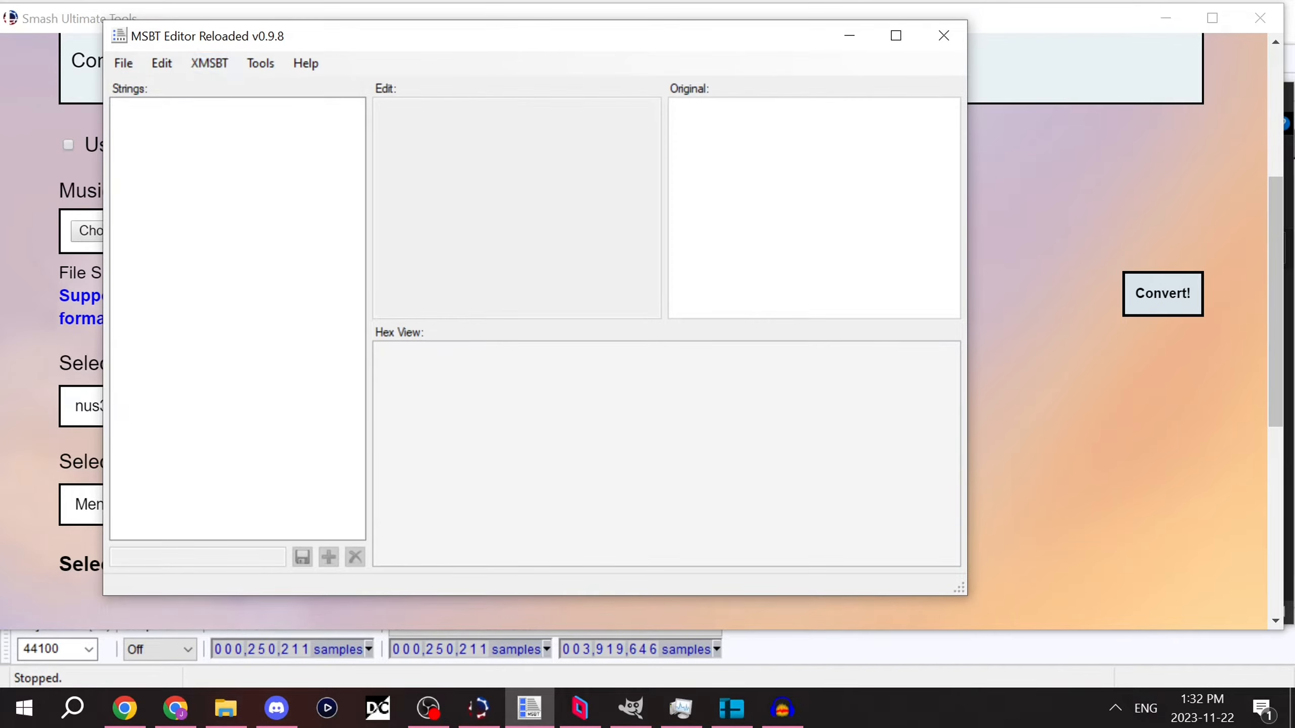
drag(194, 44, 351, 56)
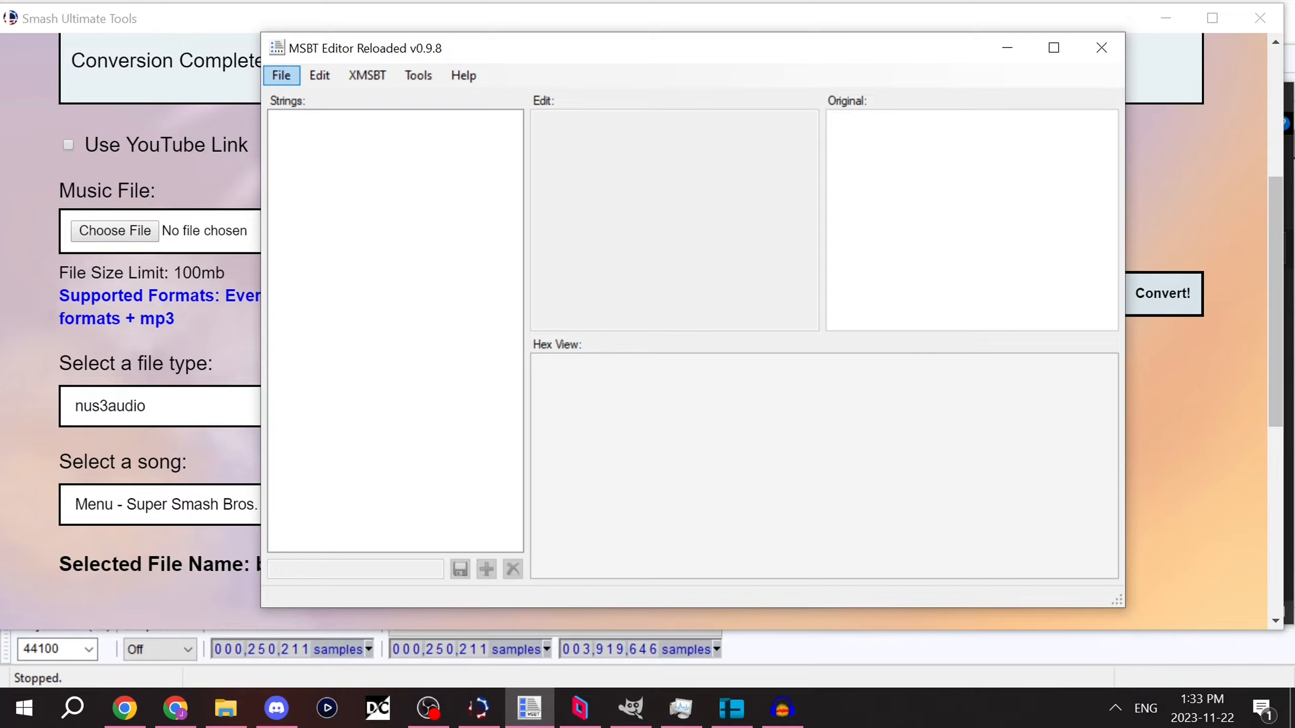
click(281, 76)
click(315, 98)
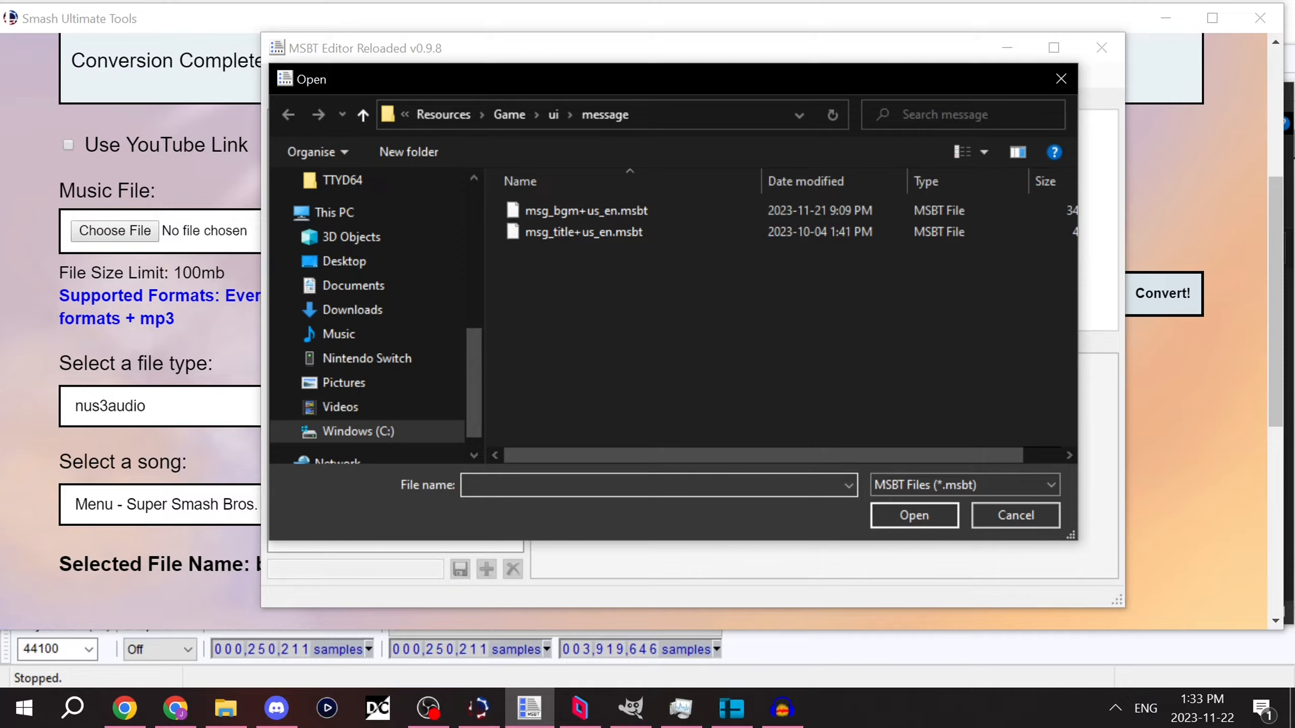
scroll(372, 316, up, 6)
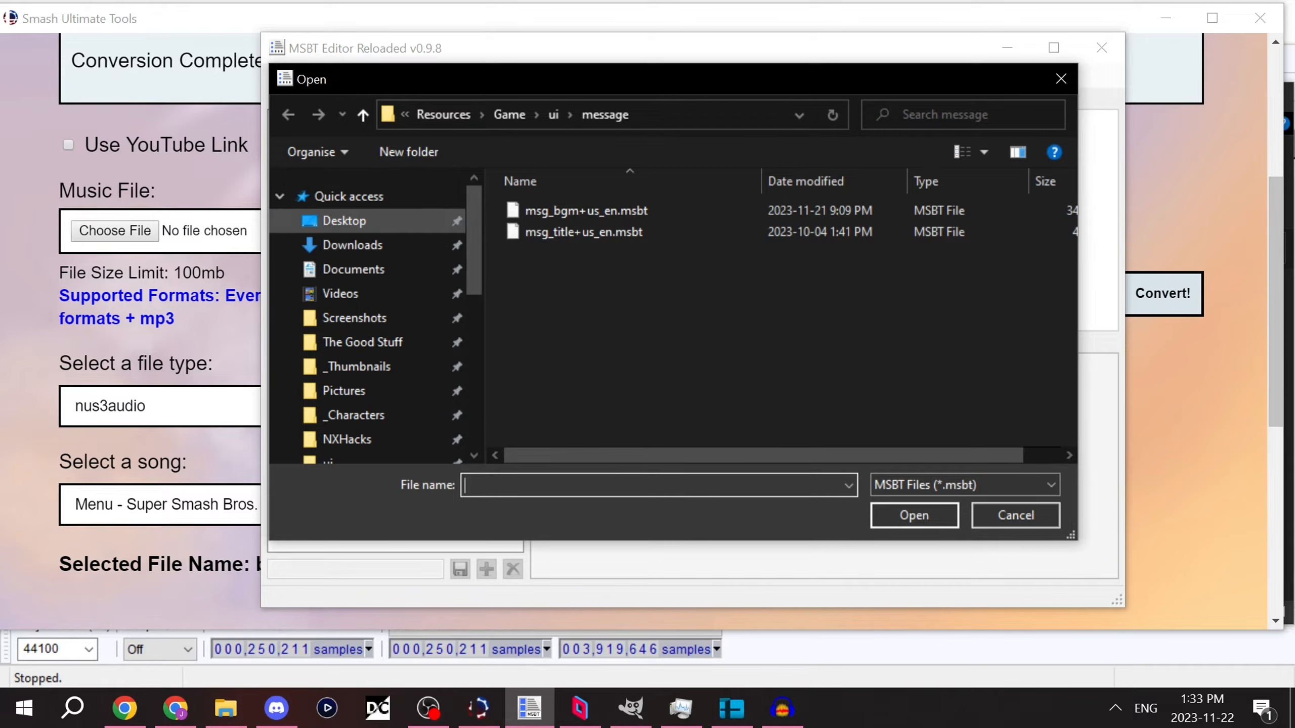
click(344, 221)
click(288, 114)
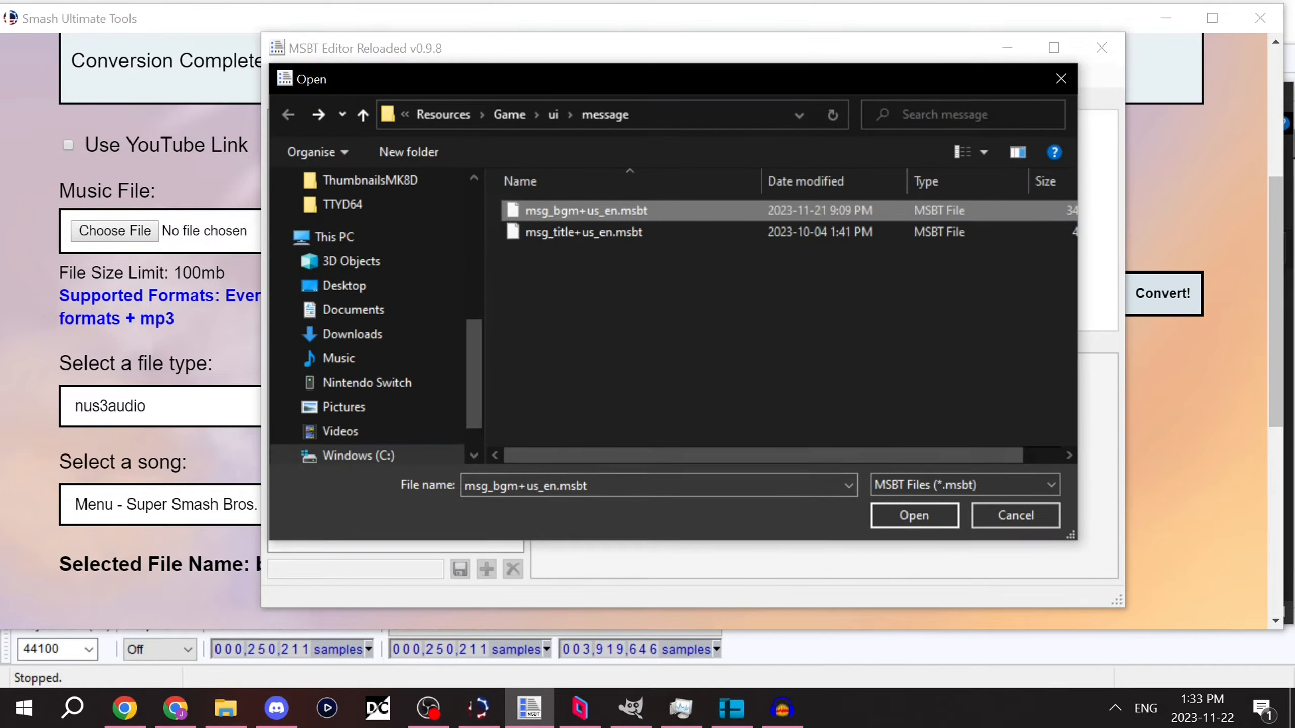
click(914, 515)
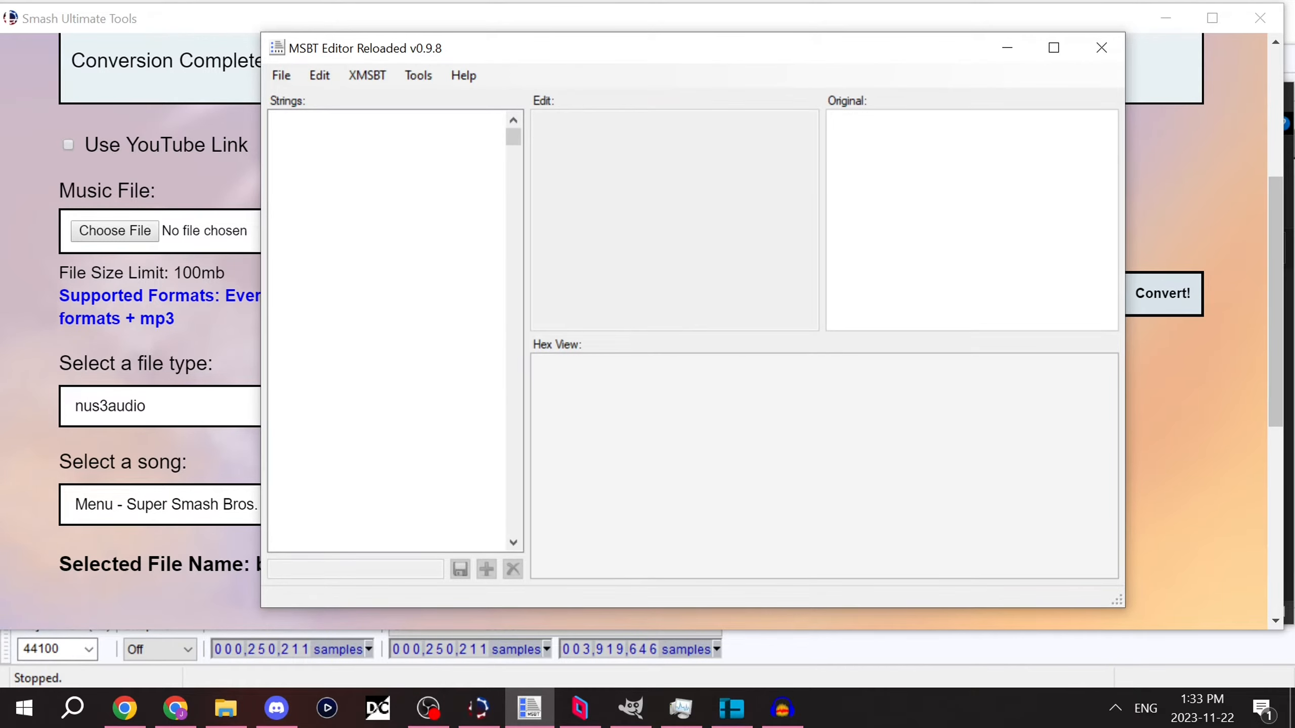
Step: Search the strings for corneria and open the bgm_title_0312 entry
click(319, 75)
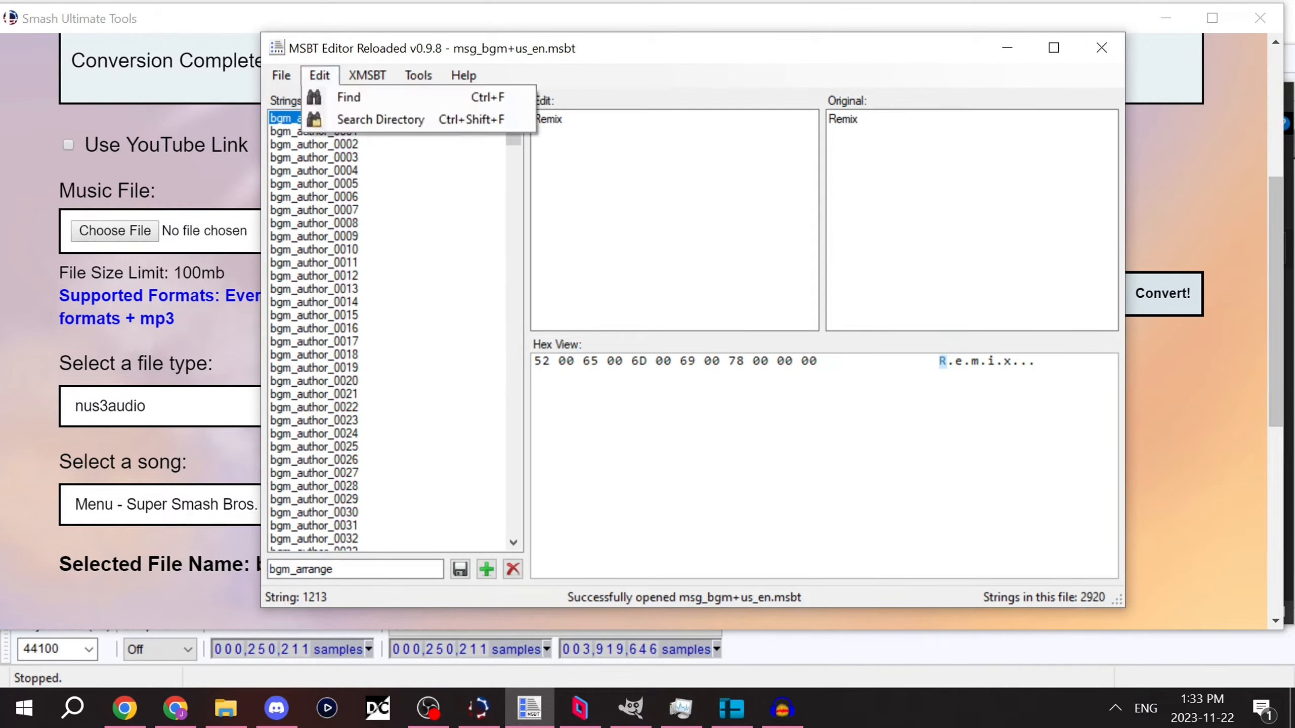
click(349, 97)
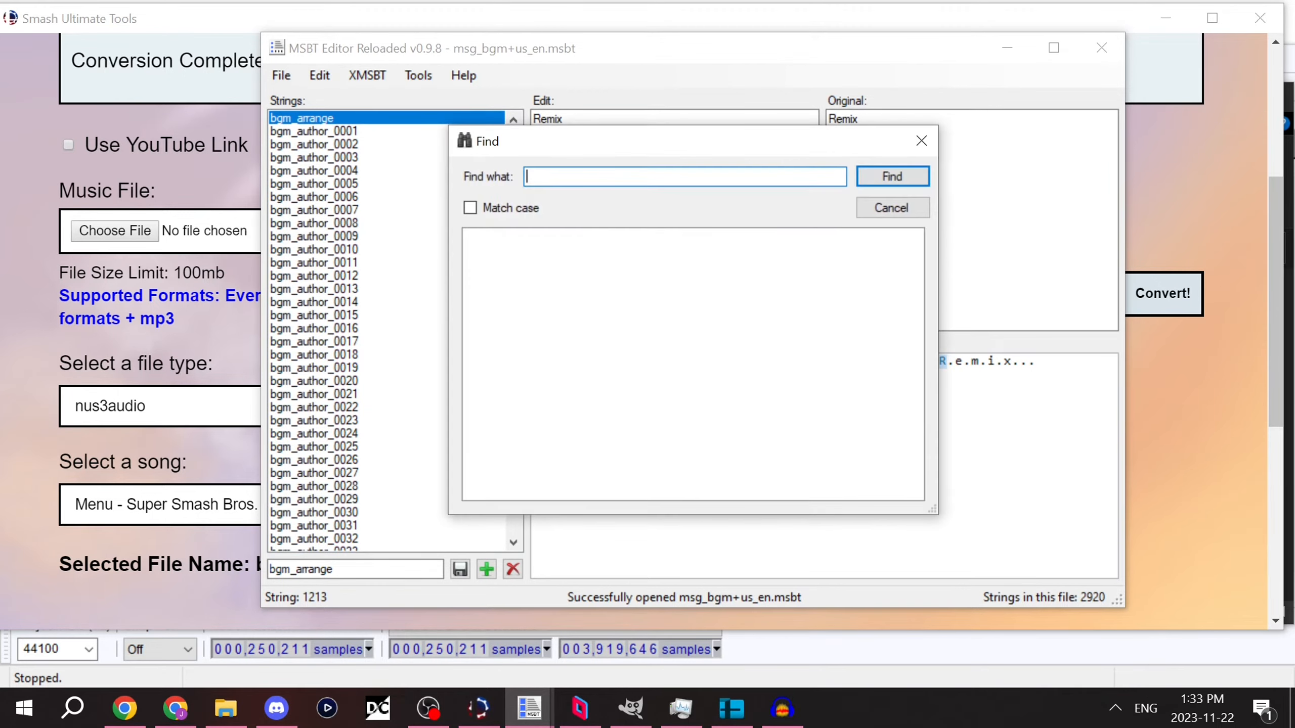
text(comer)
text(i)
key(BackSpace)
key(BackSpace)
key(BackSpace)
text(eria)
key(Return)
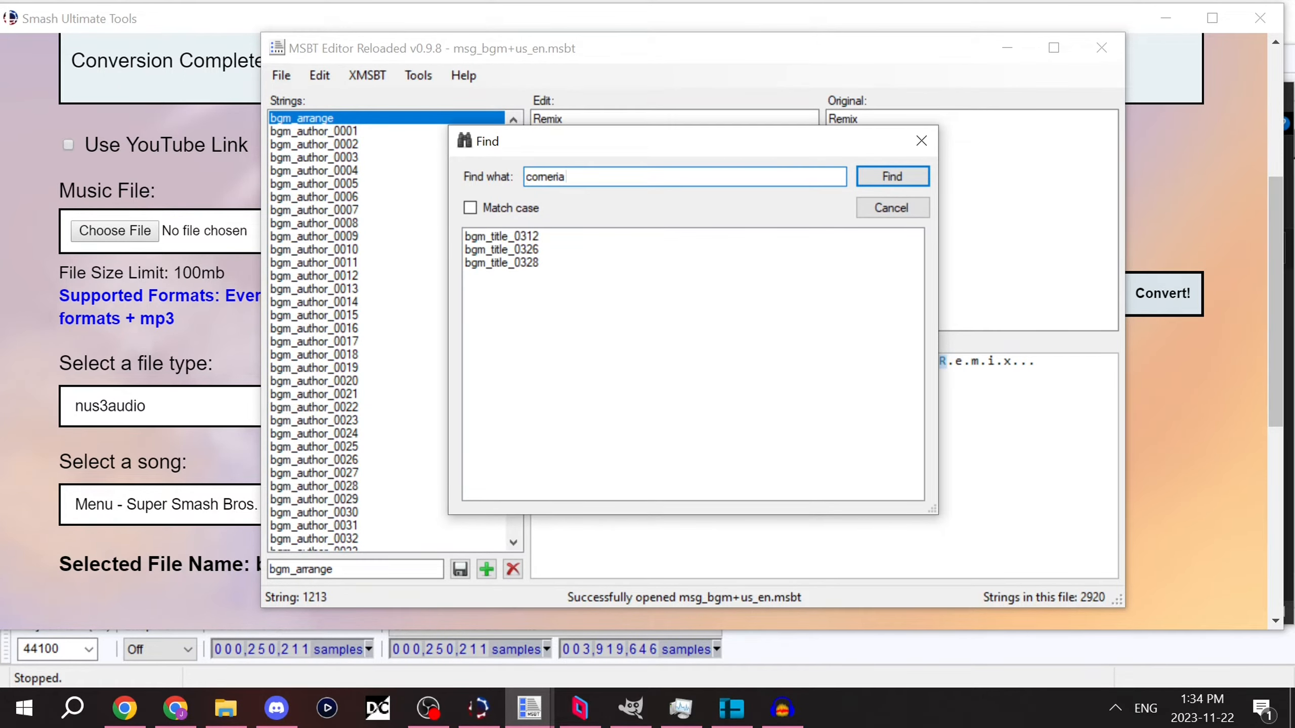
click(501, 249)
double_click(502, 237)
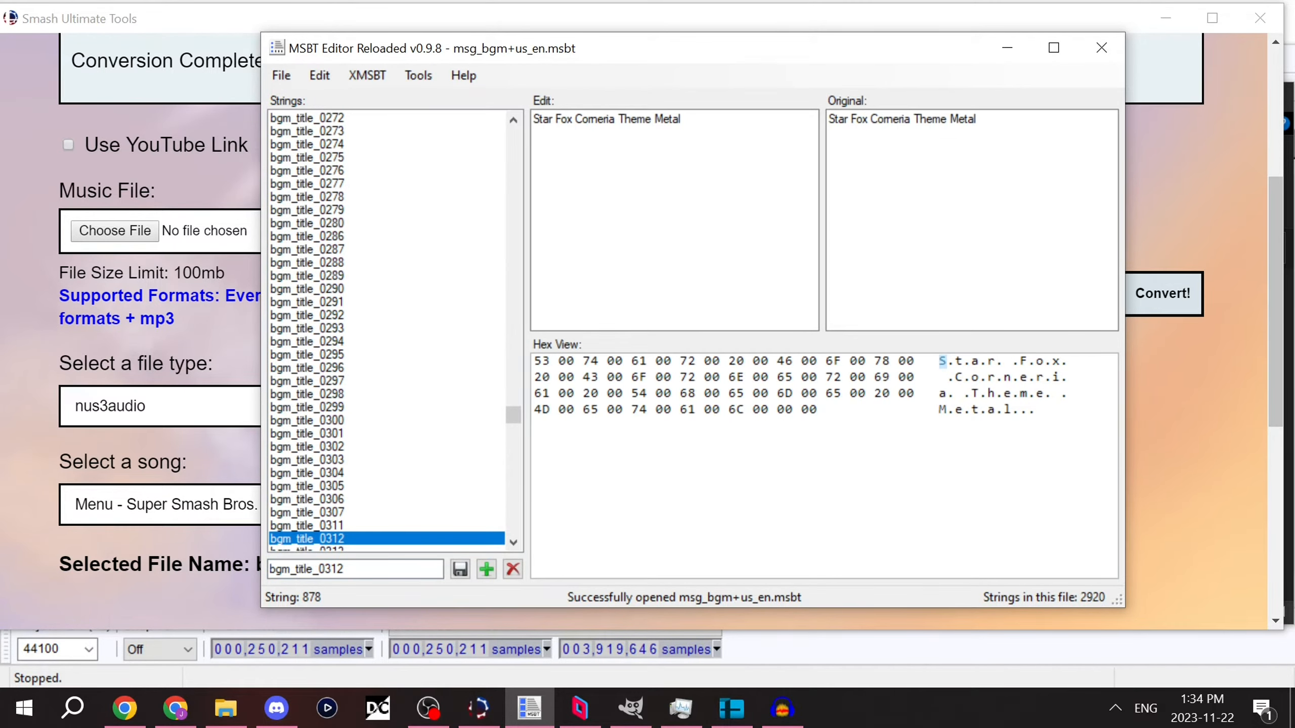
Step: Examine the song title strings between bgm_title_0312 and bgm_title_0363, then return to bgm_title_0312 and select its text
key(Down)
key(Down)
key(Down)
key(Down)
key(Down)
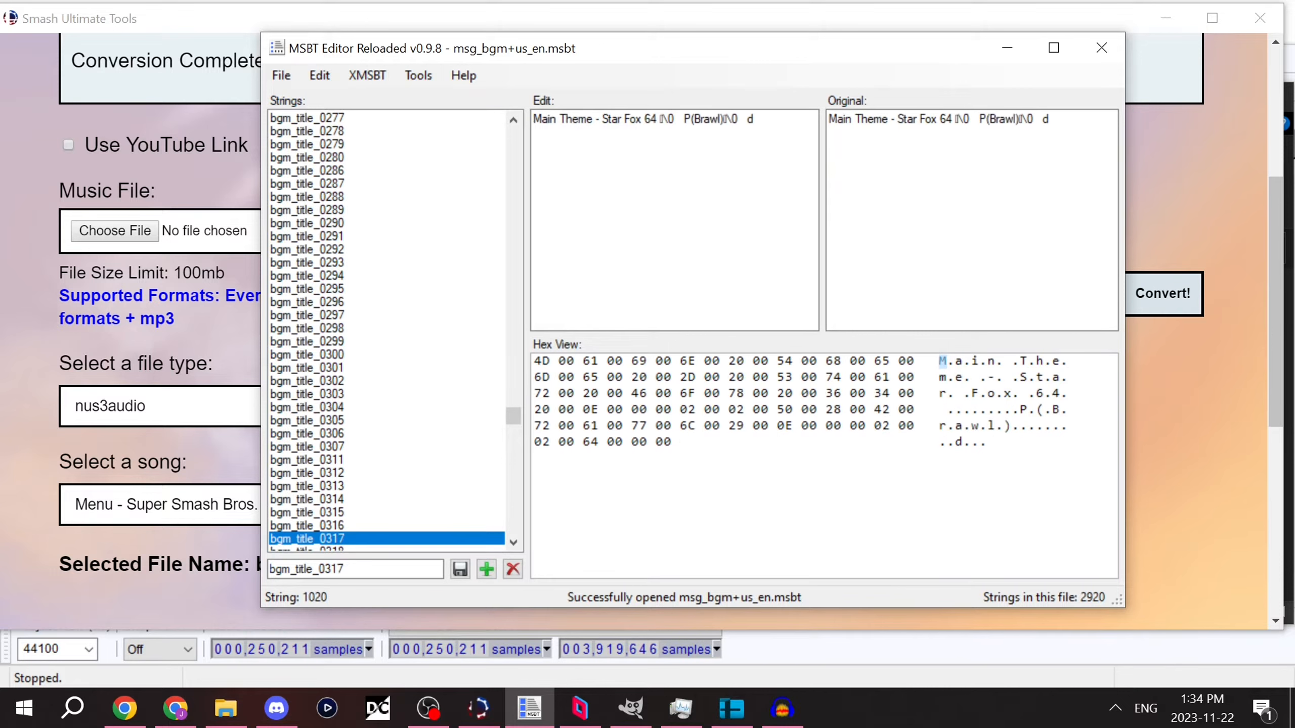
key(Down)
key(Down)
key(Down)
key(Down)
key(Down)
key(Down)
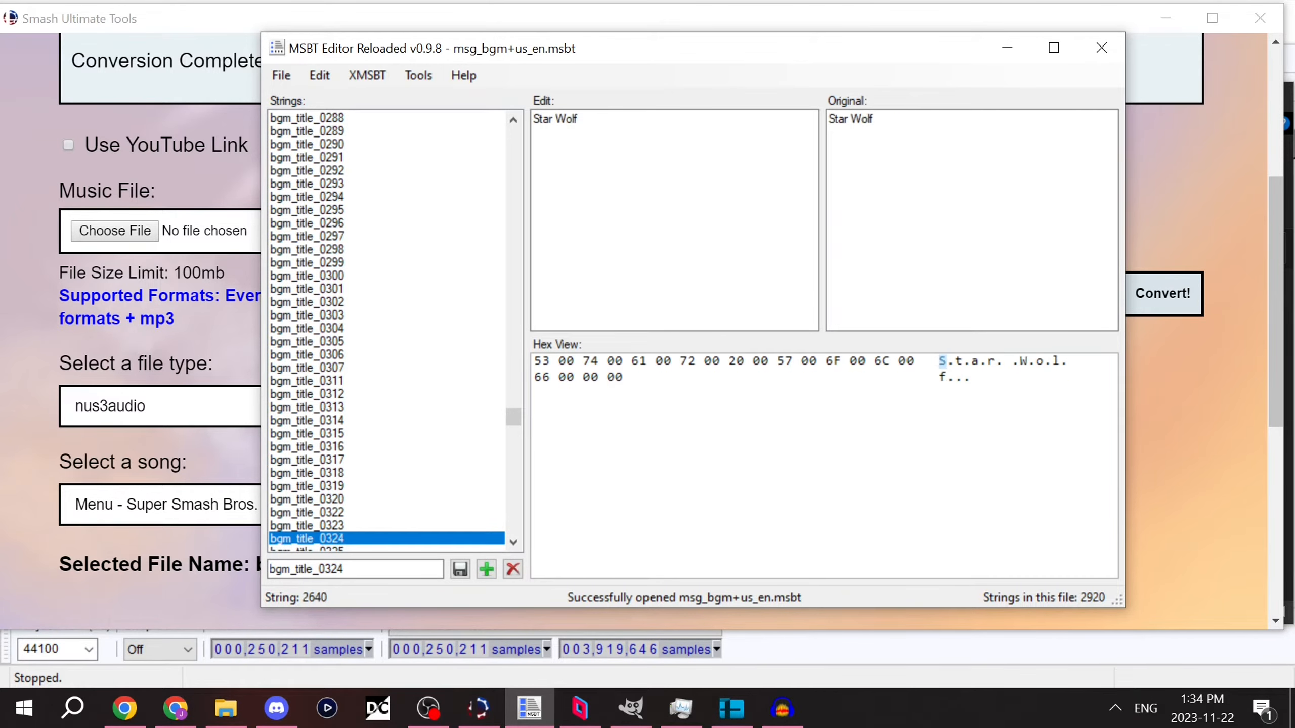
key(Down)
key(Down)
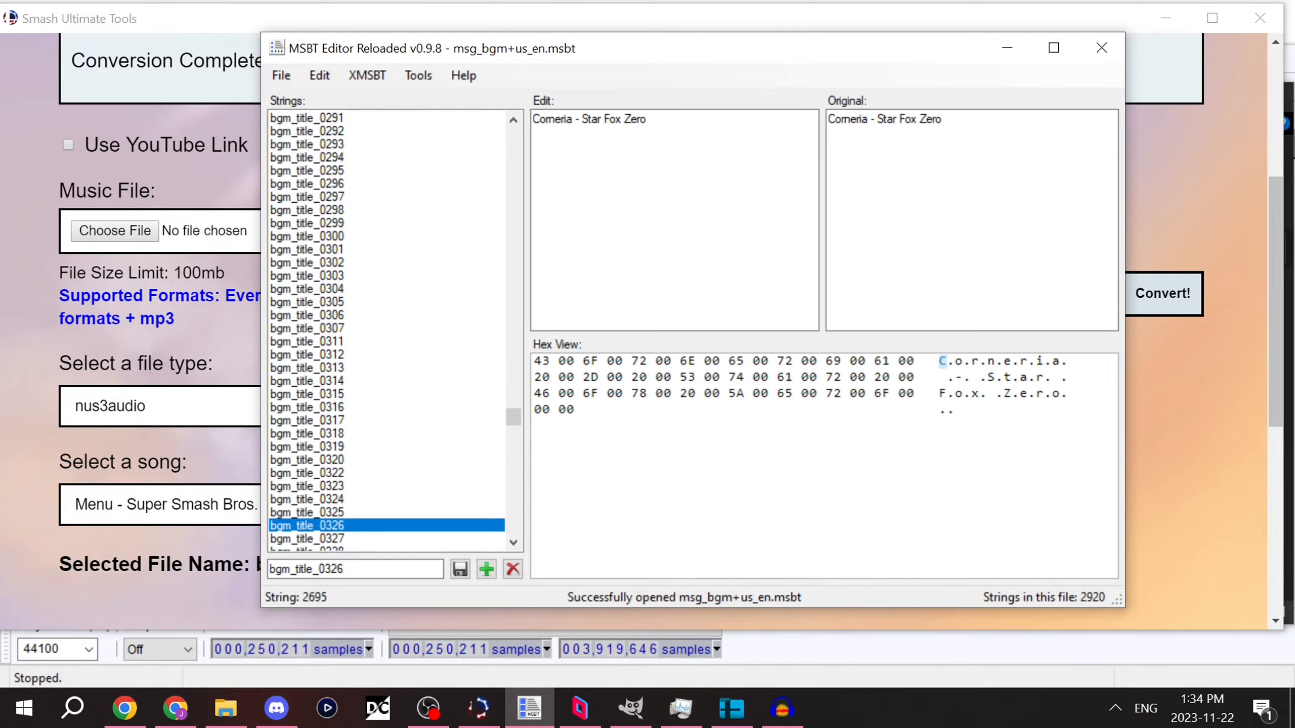
key(Down)
key(Down)
key(Down)
key(Down)
key(Down)
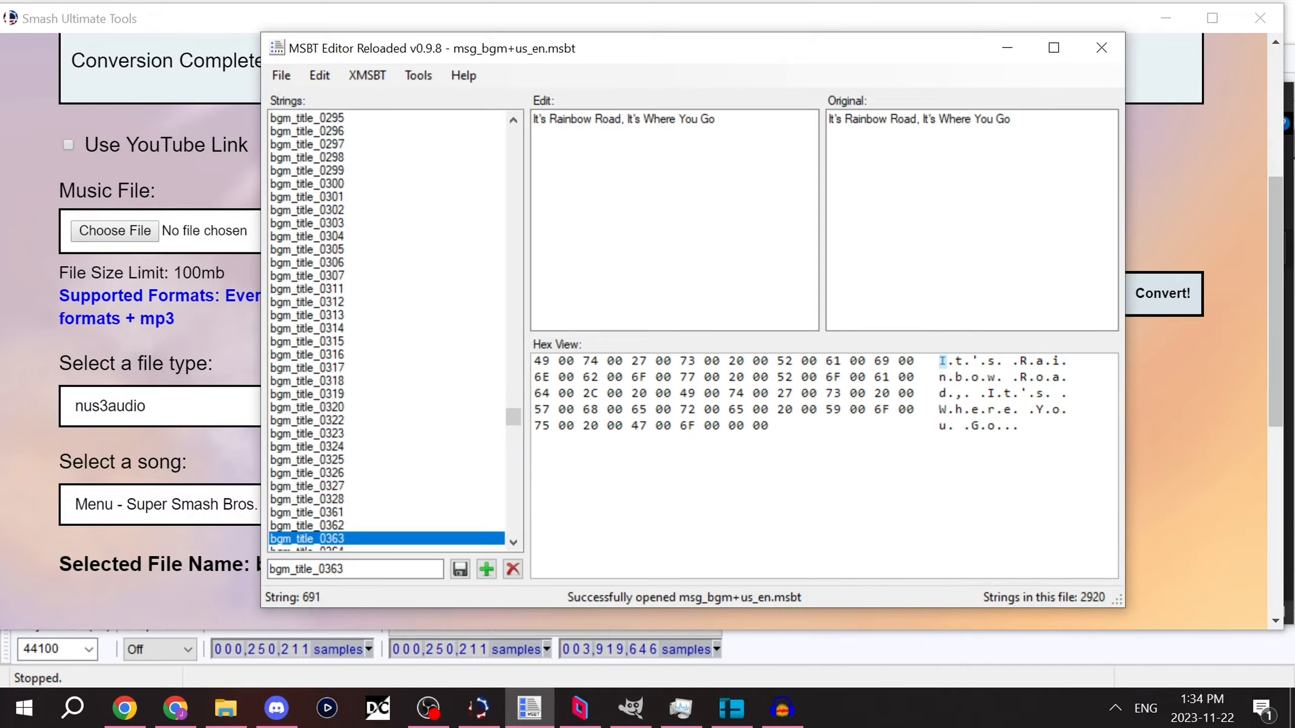
key(Up)
key(Up)
key(Up)
key(Up)
key(Up)
key(Up)
key(Up)
key(Up)
key(Up)
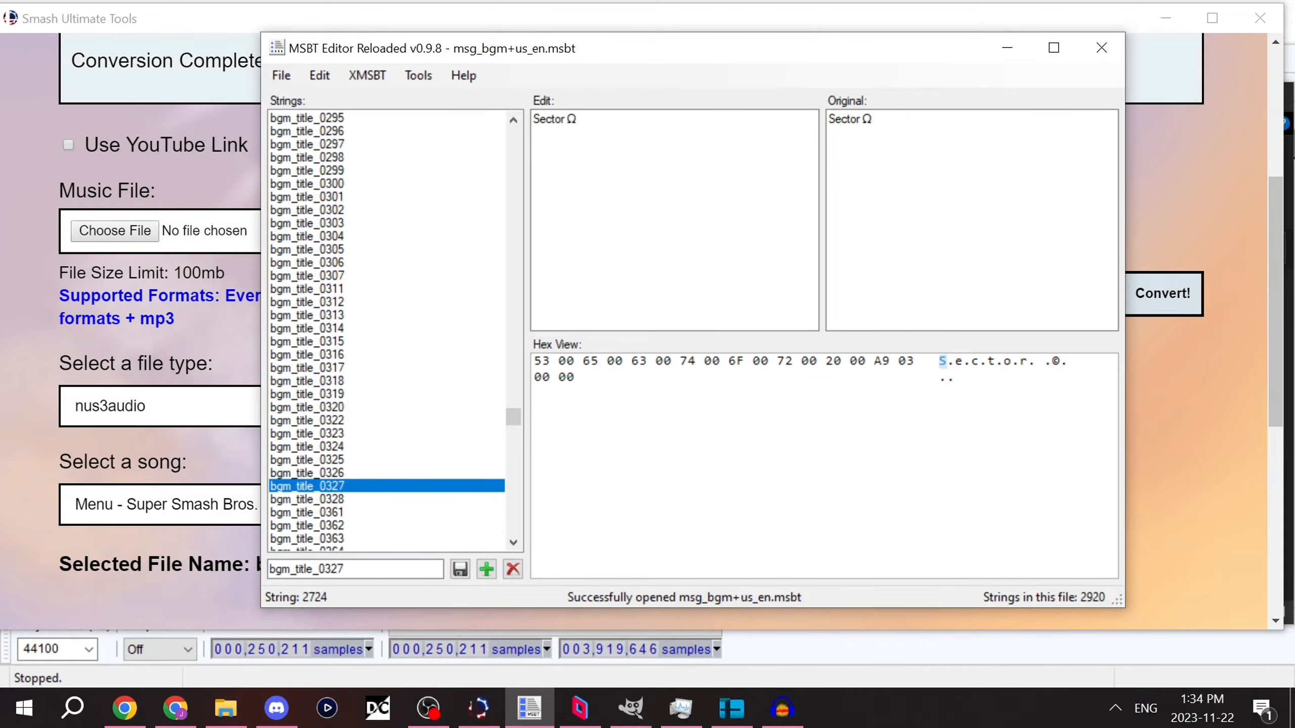
key(Up)
key(Up)
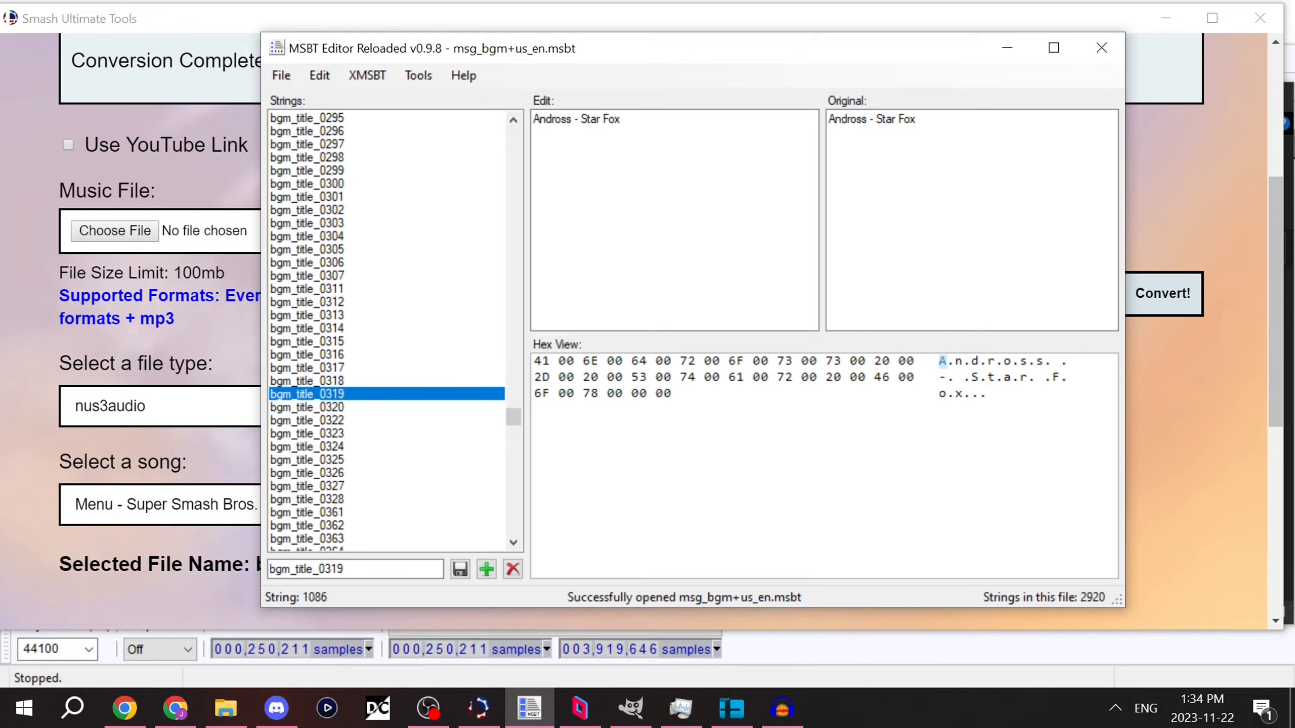
key(Up)
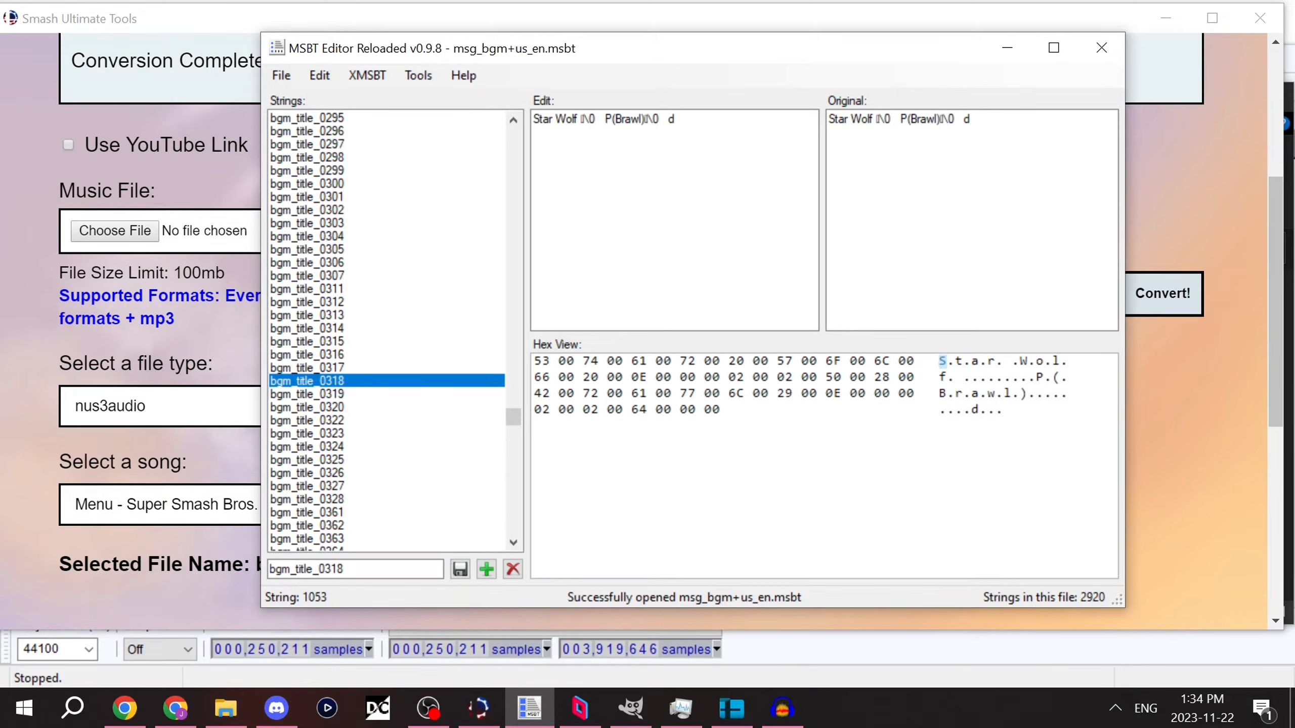
key(Up)
key(Up)
key(Up)
key(Up)
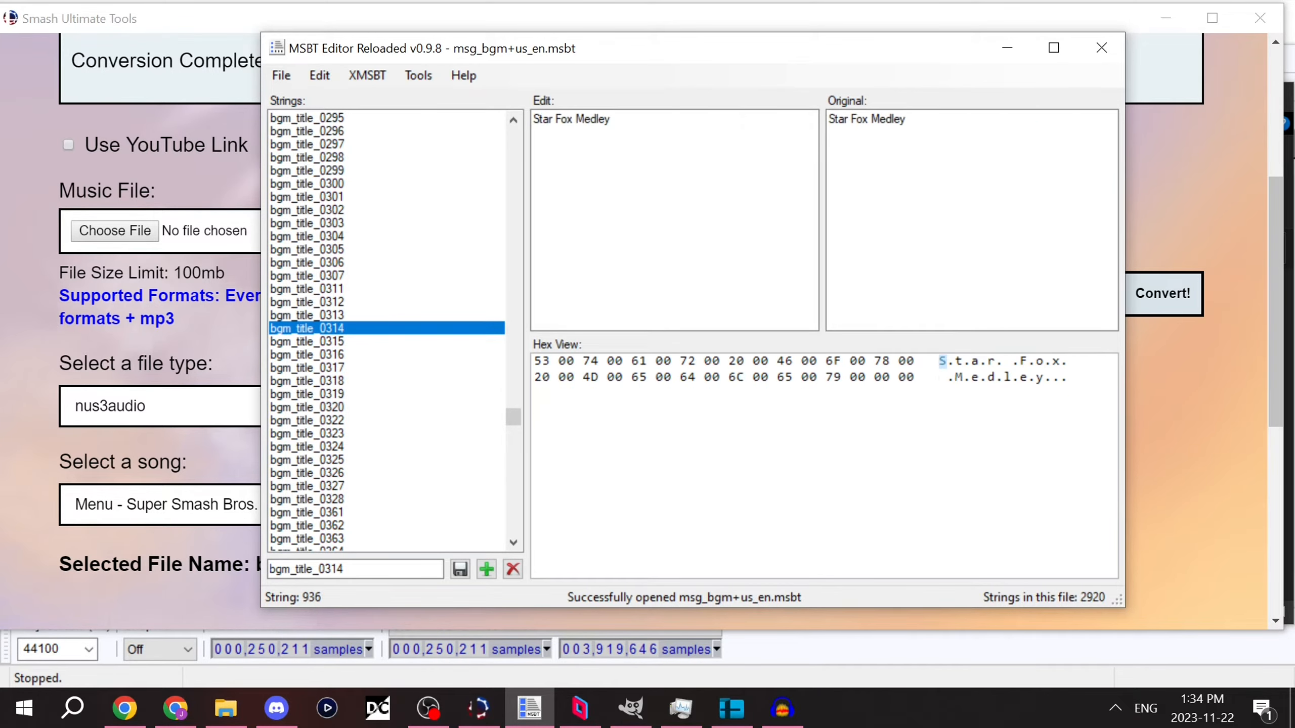
key(Up)
key(Up)
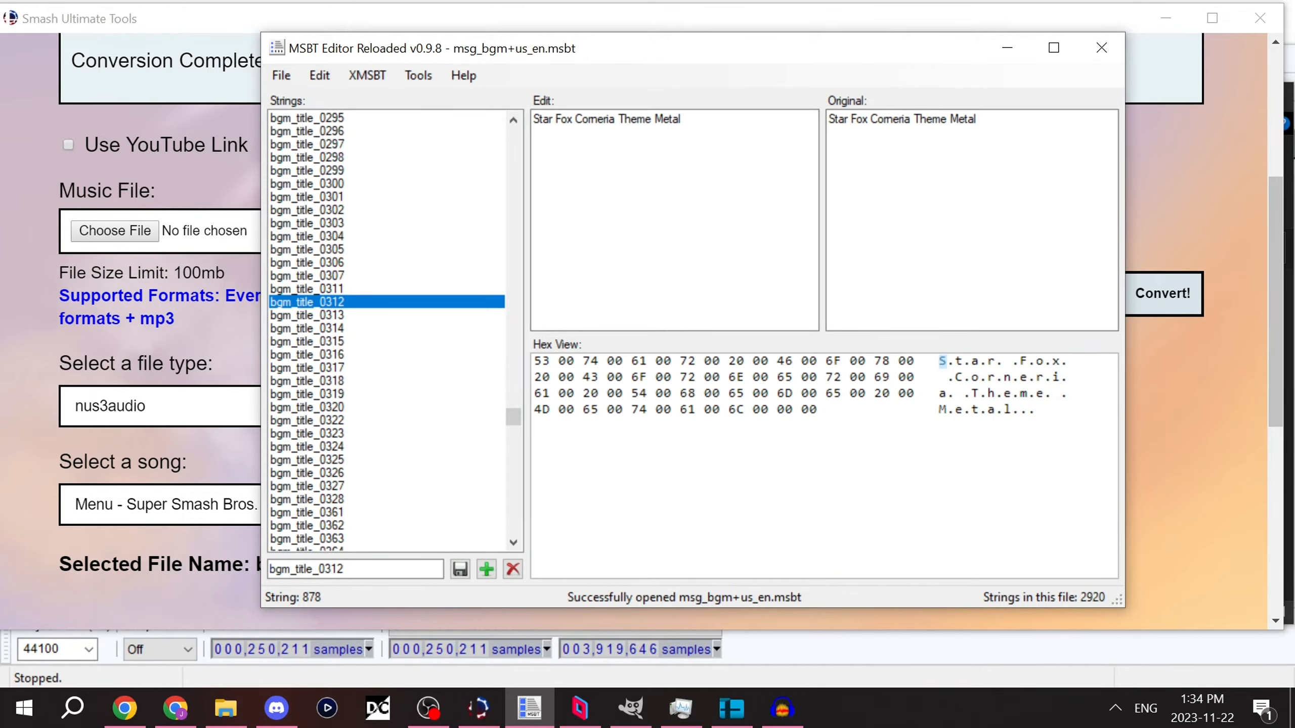
key(Tab)
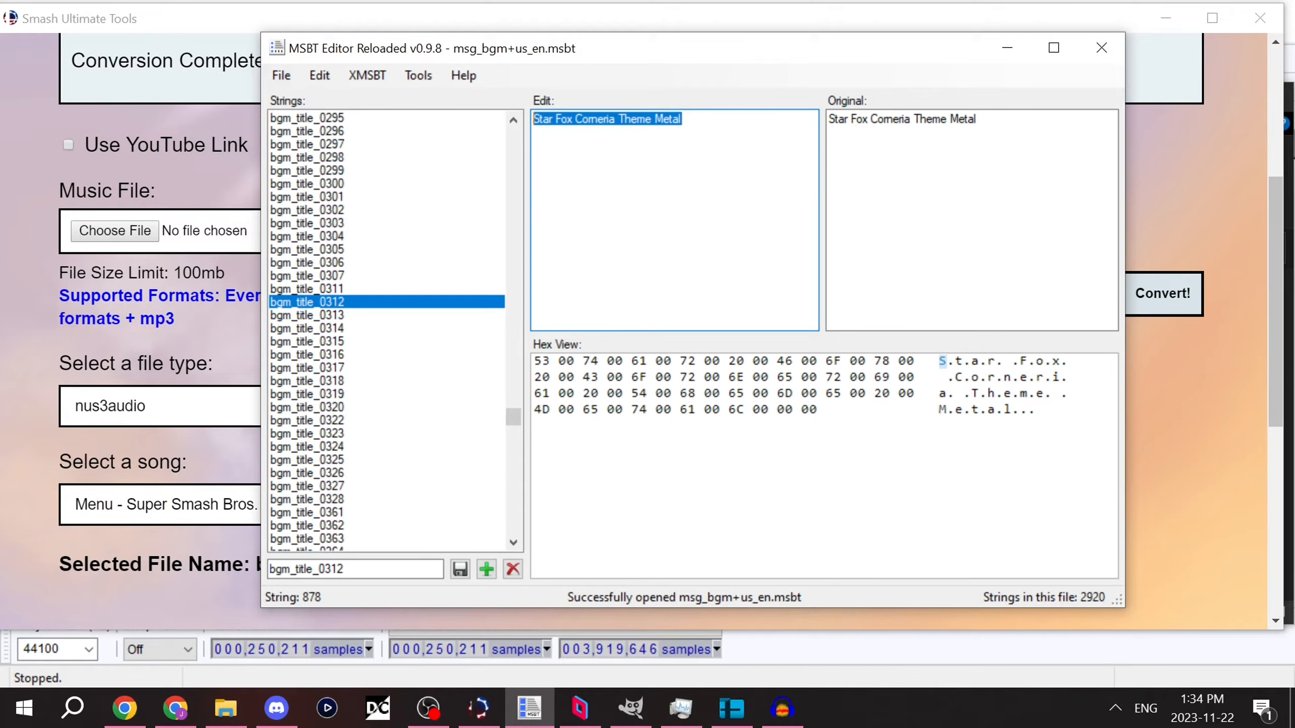
Step: Switch to File Explorer and cut bgm_g02_sfx_corneria.nus3audio from the Desktop
click(225, 708)
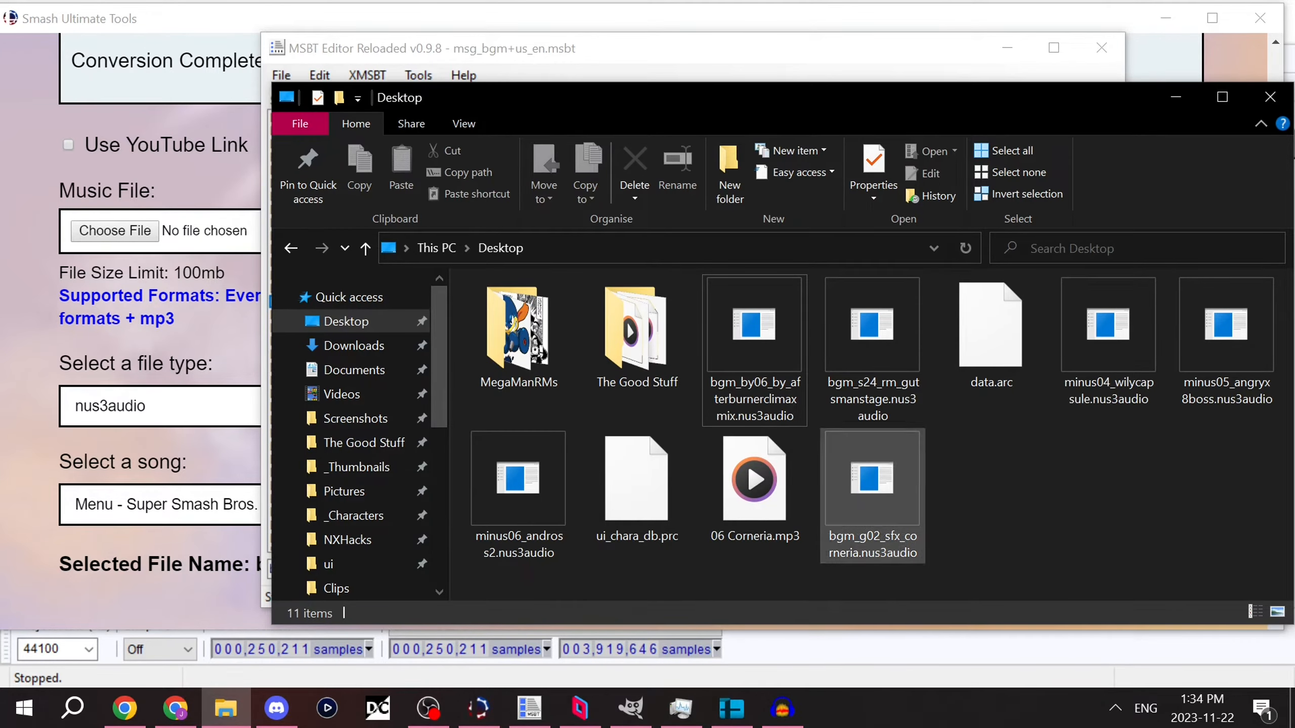
click(872, 496)
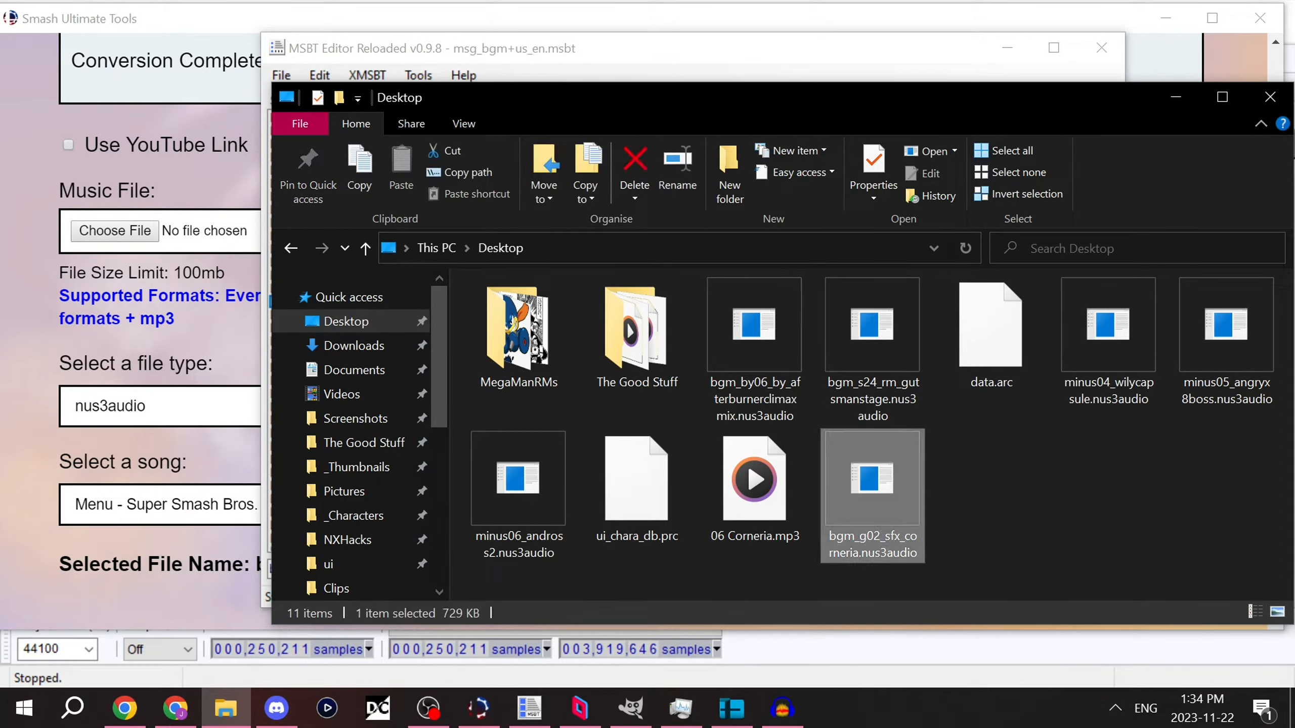
key(ctrl+x)
Step: Open the MINUS mod folder under ultimate/mods on the Nintendo Switch SD Card
scroll(357, 459, down, 5)
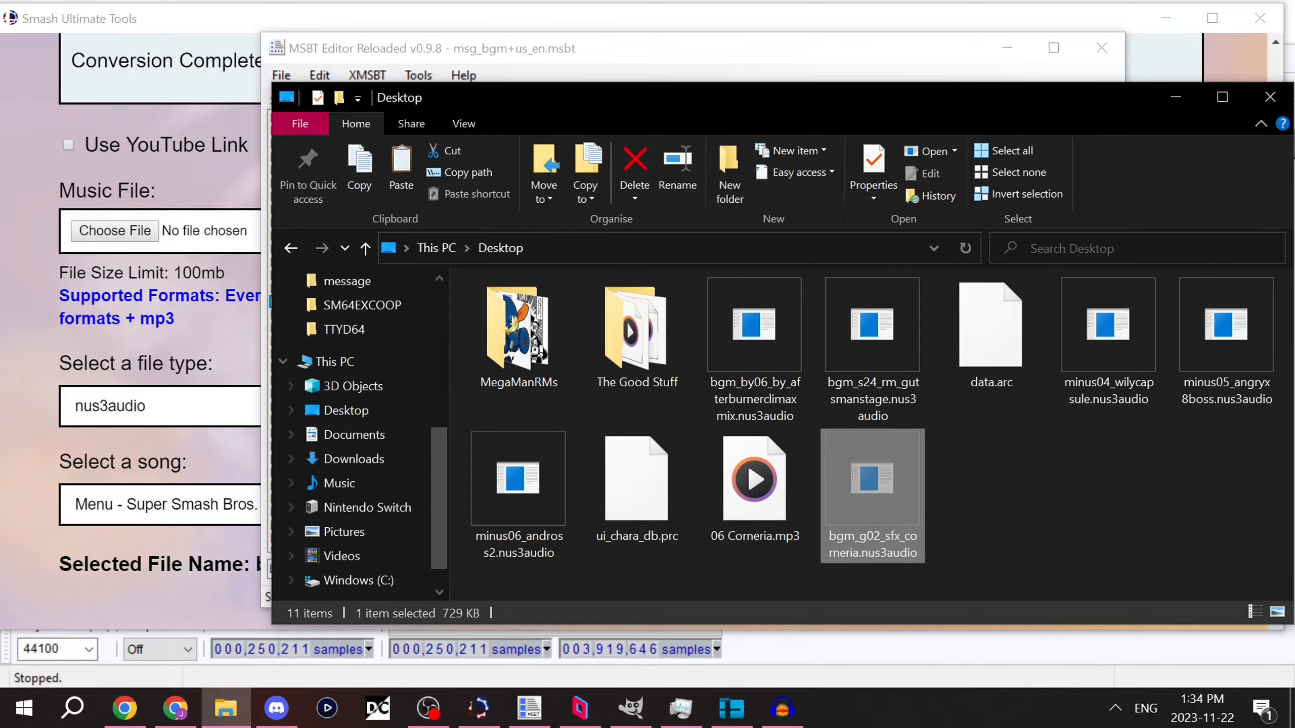
click(368, 506)
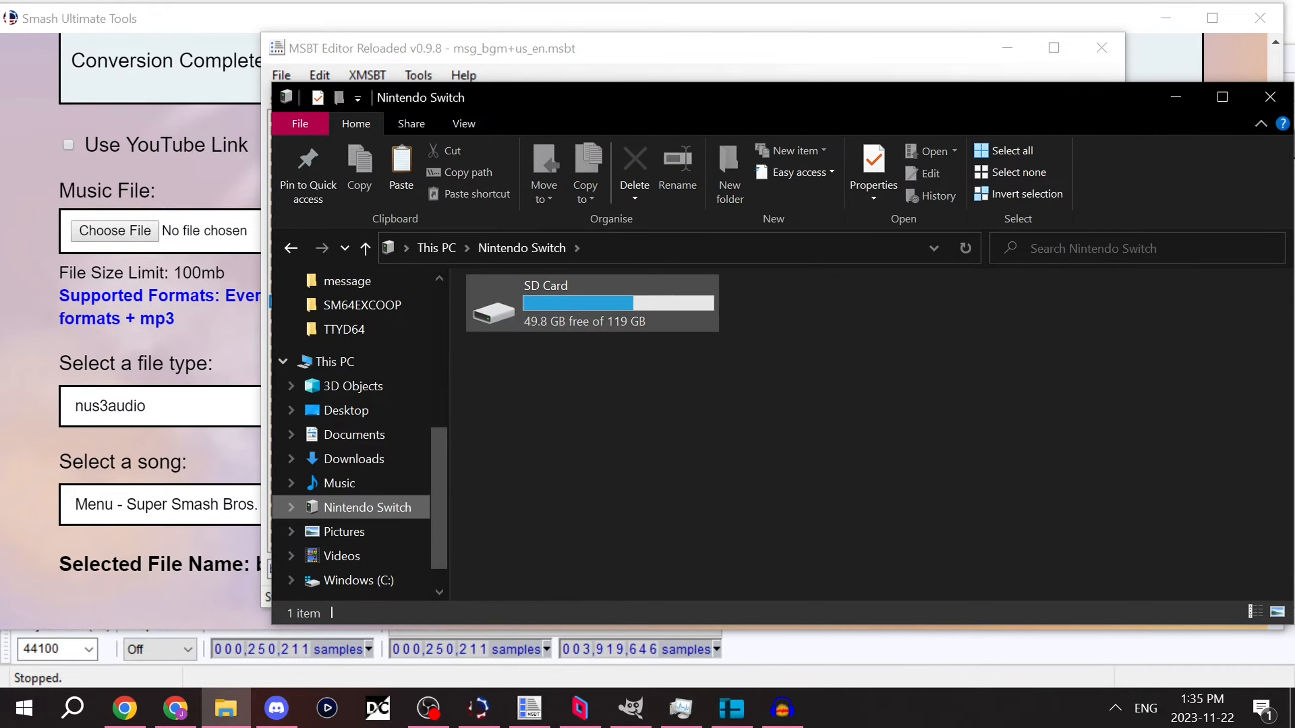
double_click(591, 306)
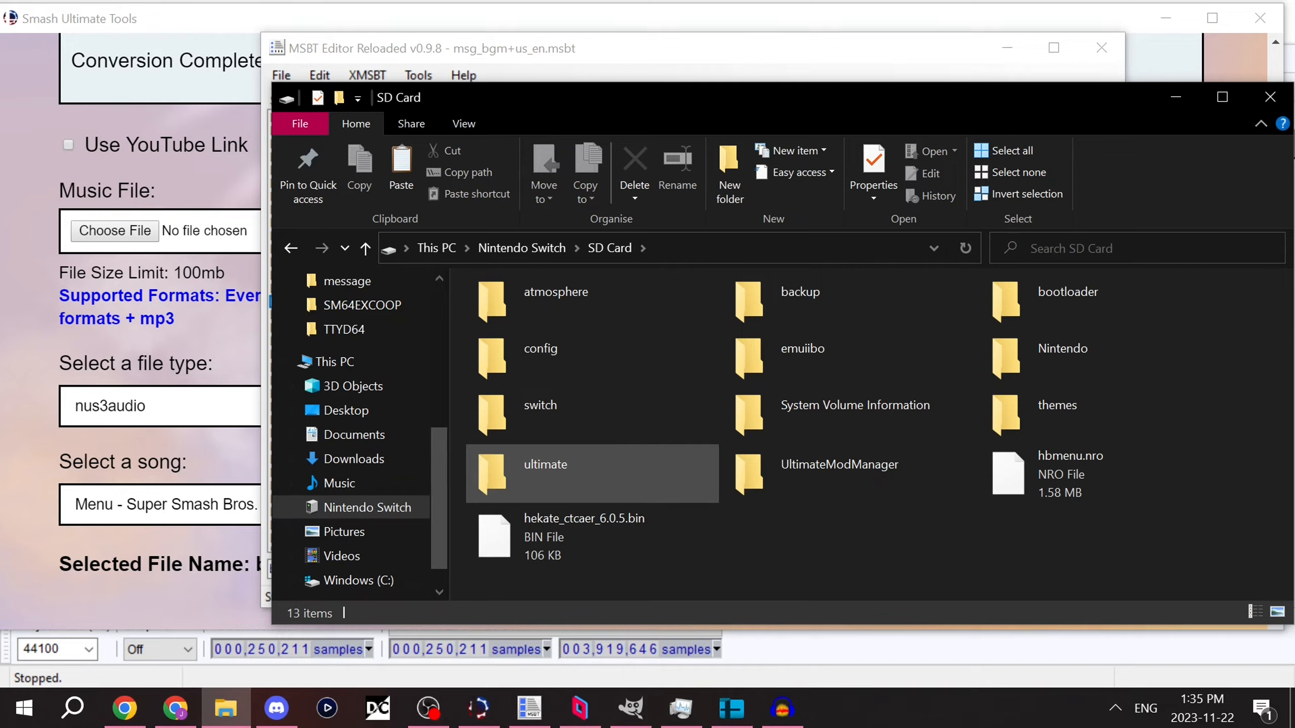
double_click(591, 472)
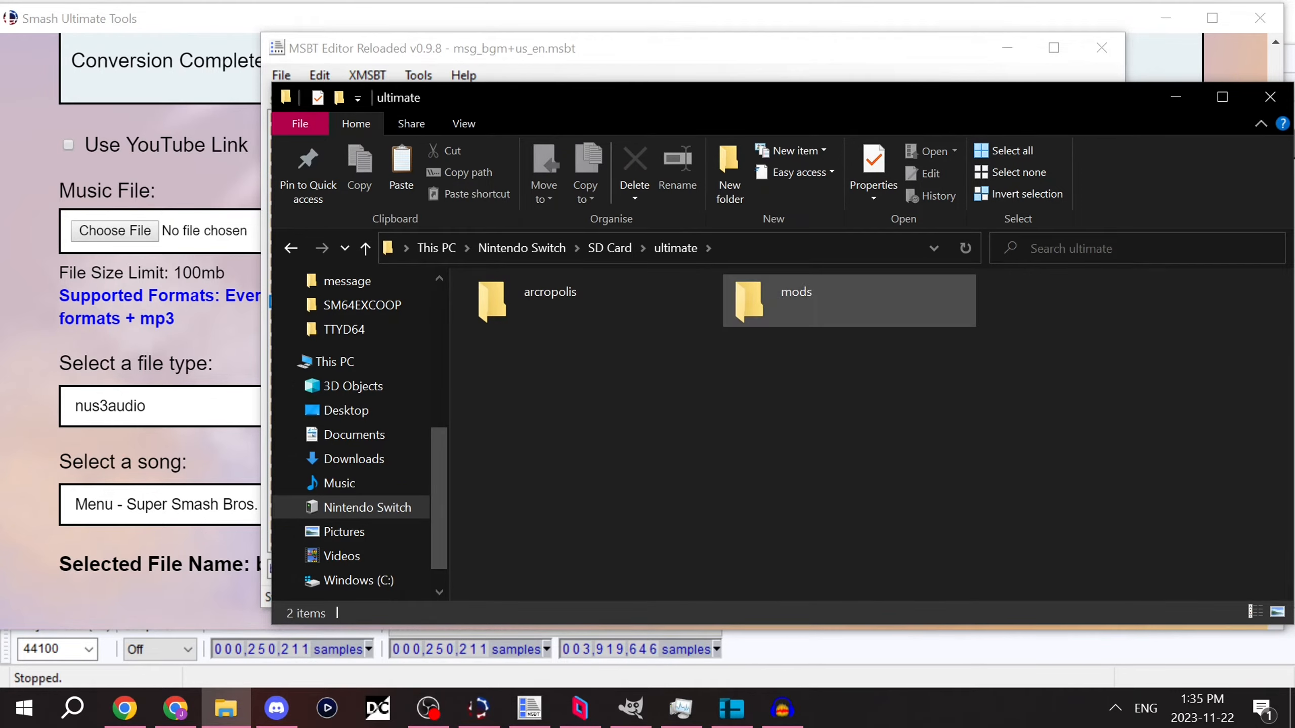
double_click(795, 301)
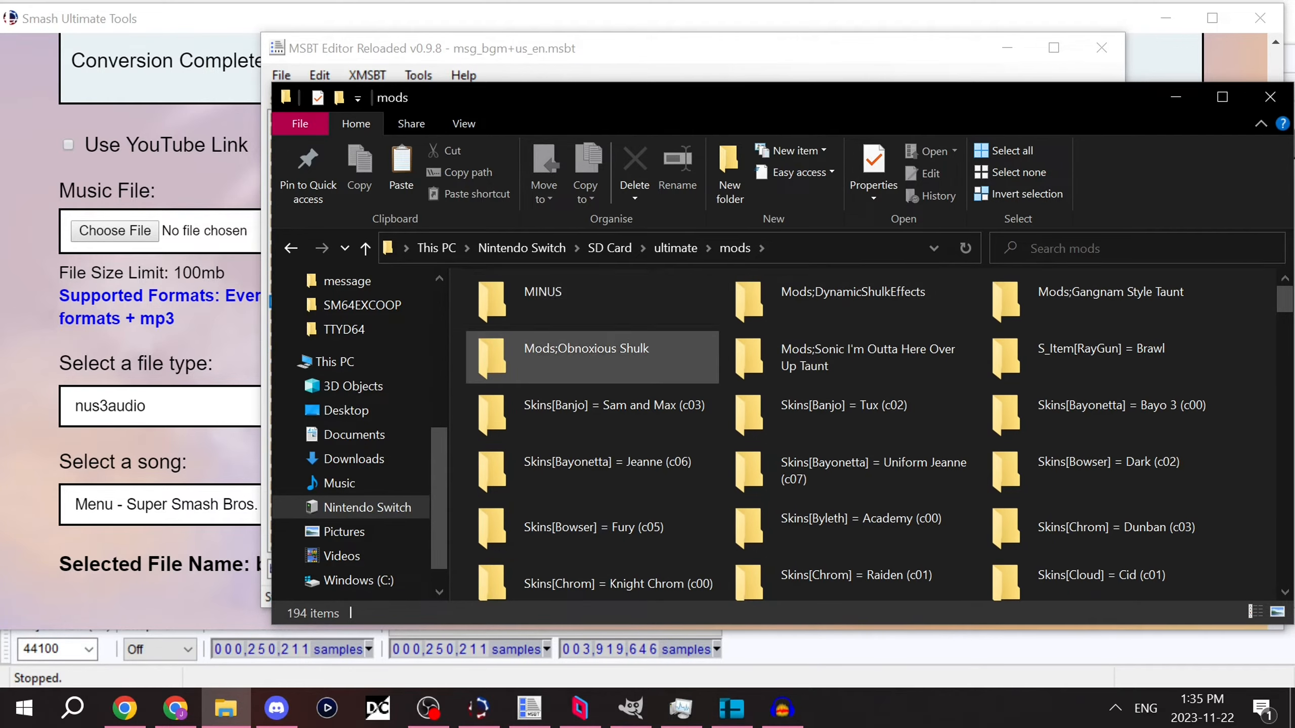
double_click(561, 301)
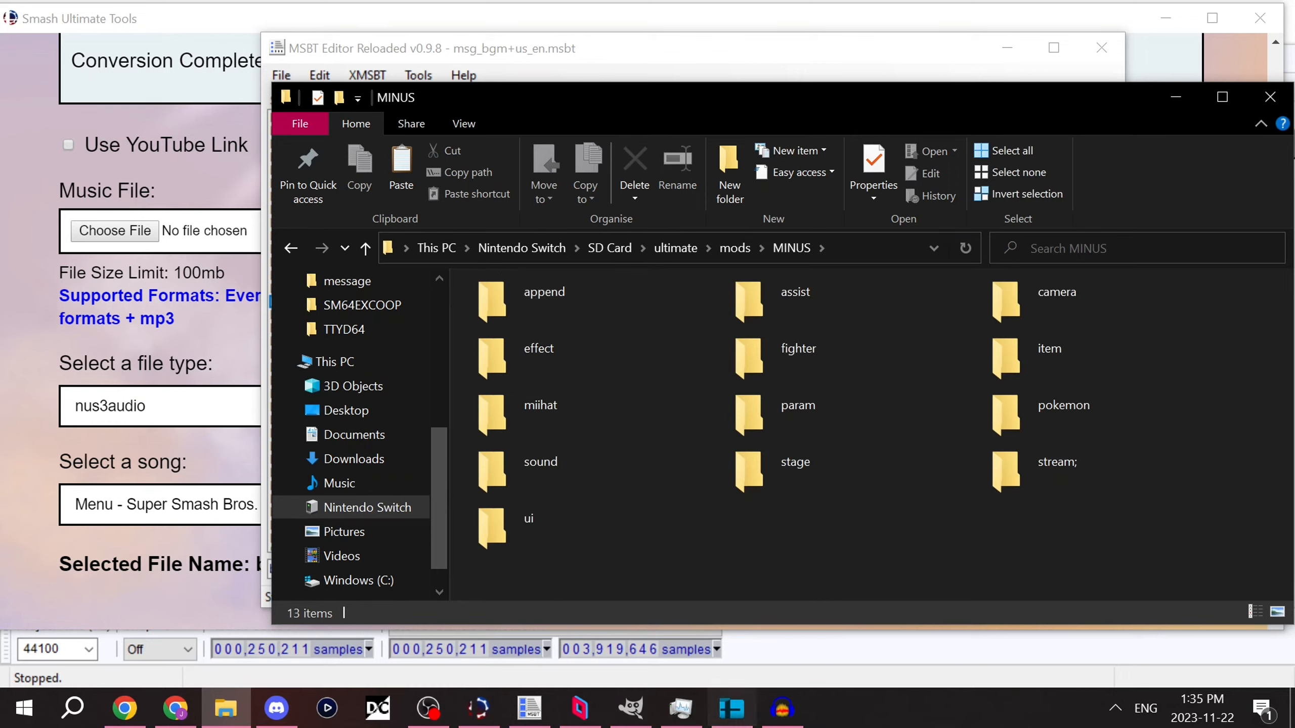
Step: Open the stream;/sound/bgm folder of the MINUS mod and look through its music files
click(1061, 471)
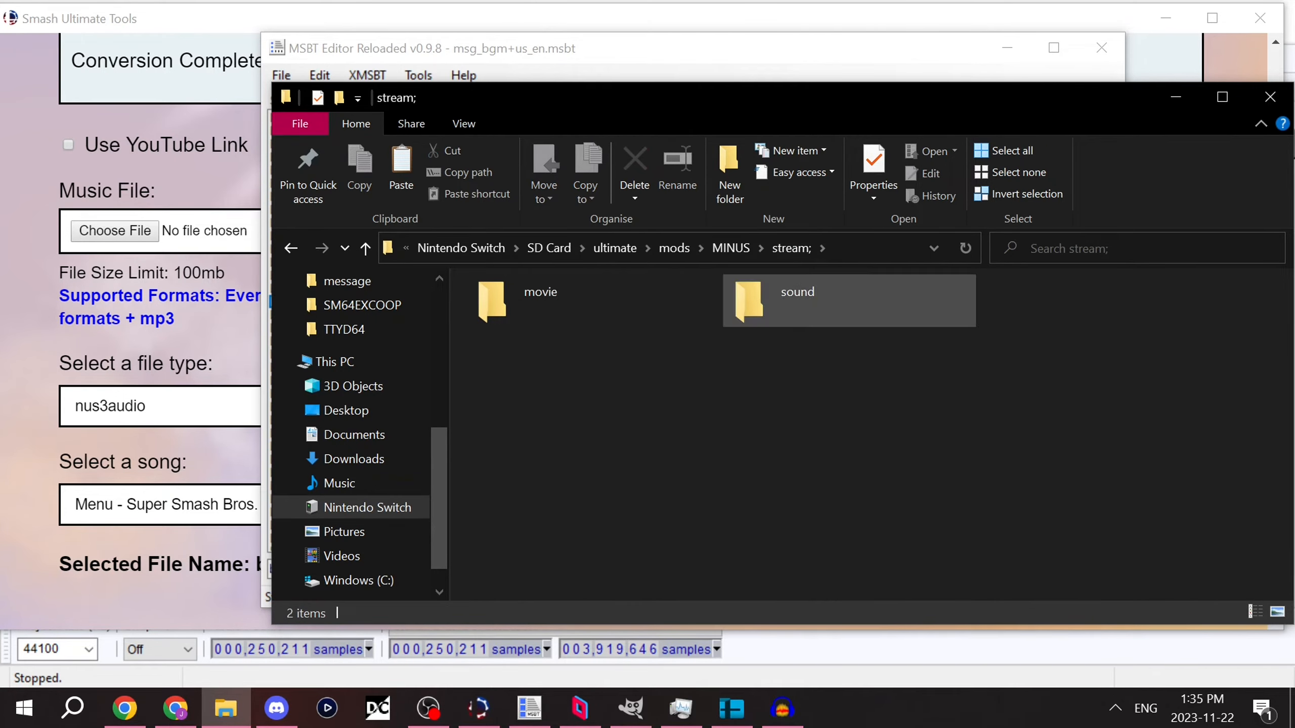
double_click(798, 301)
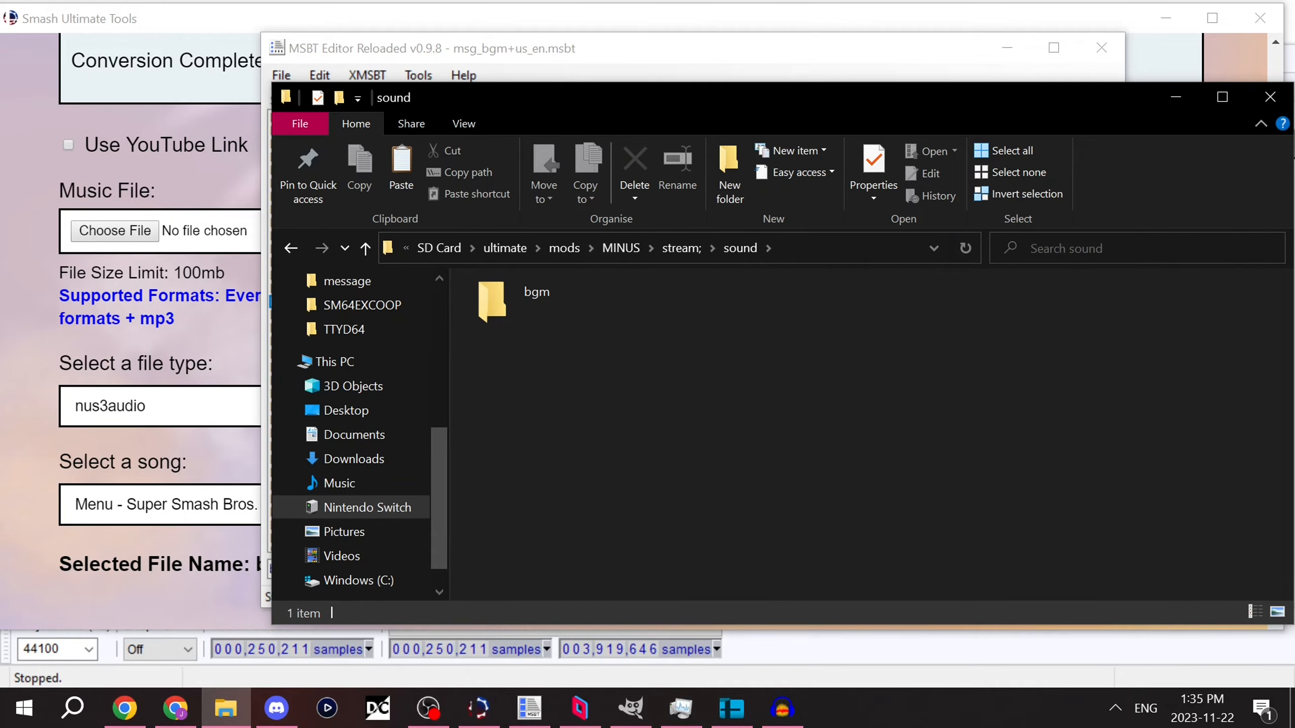
double_click(591, 301)
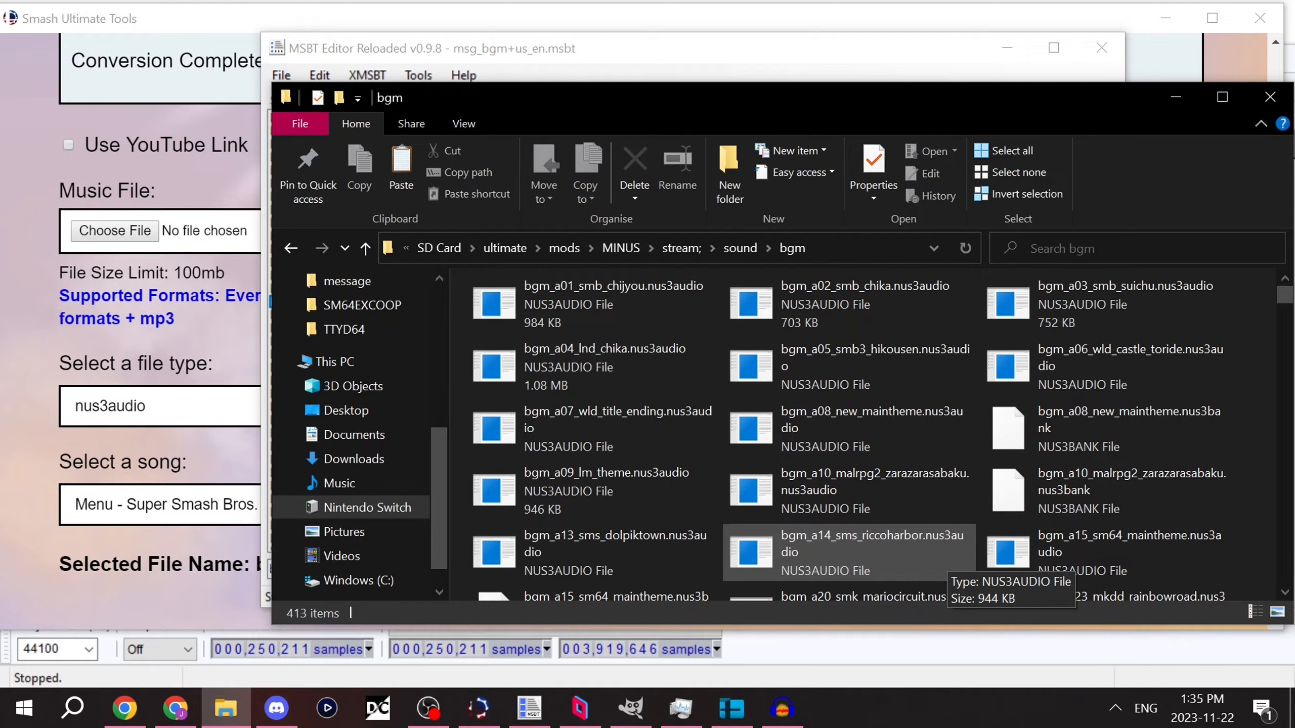
scroll(944, 568, down, 10)
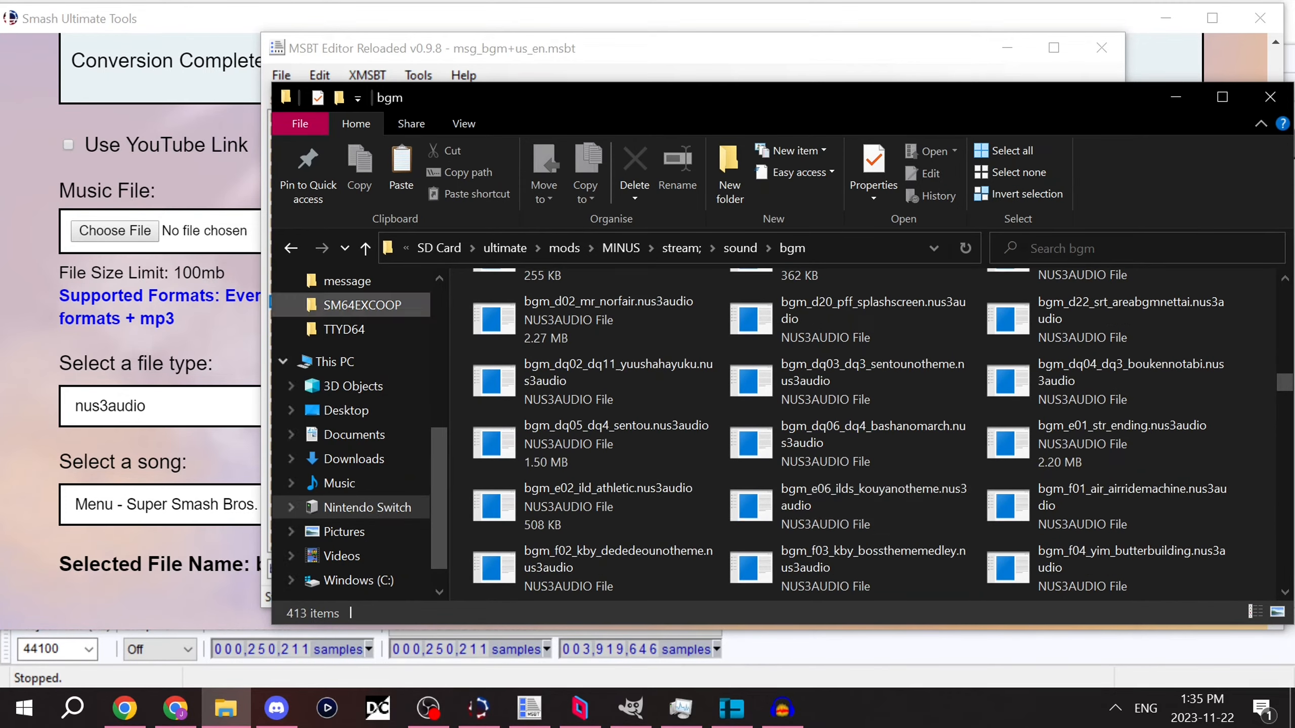
scroll(357, 510, up, 4)
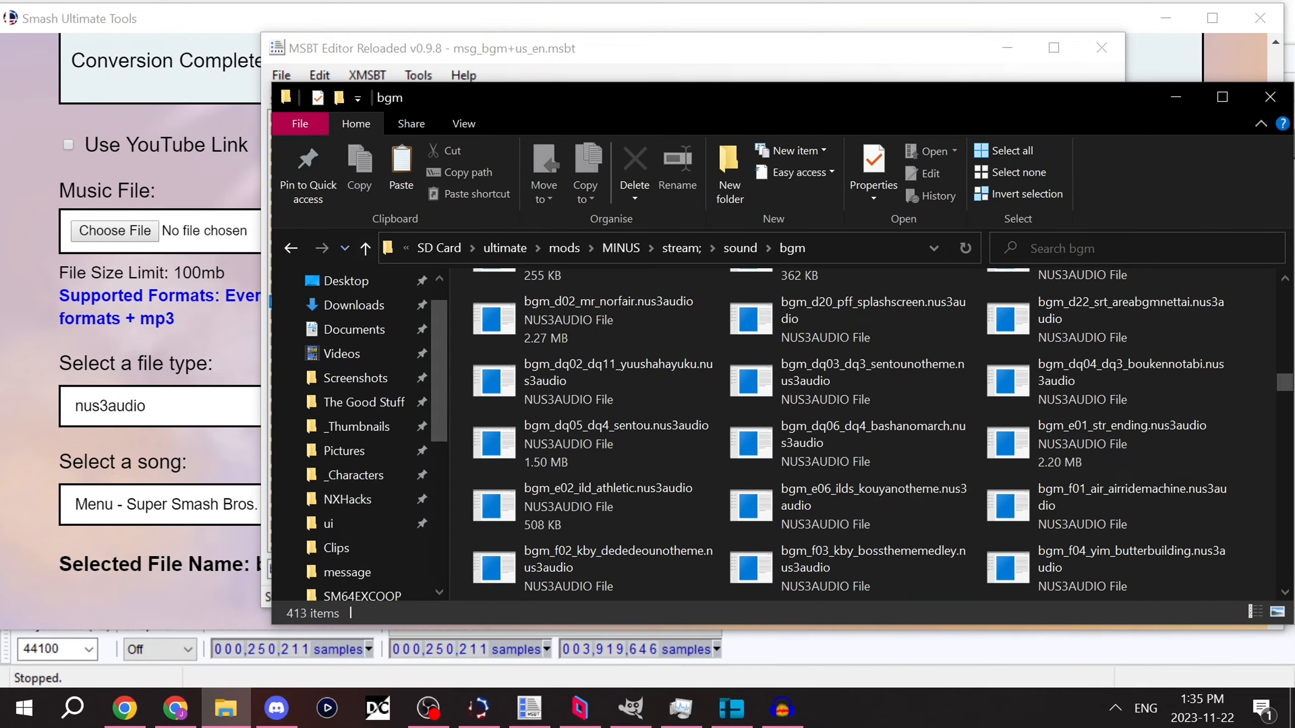
Step: Return to the MINUS folder and open its ui/message folder
click(621, 248)
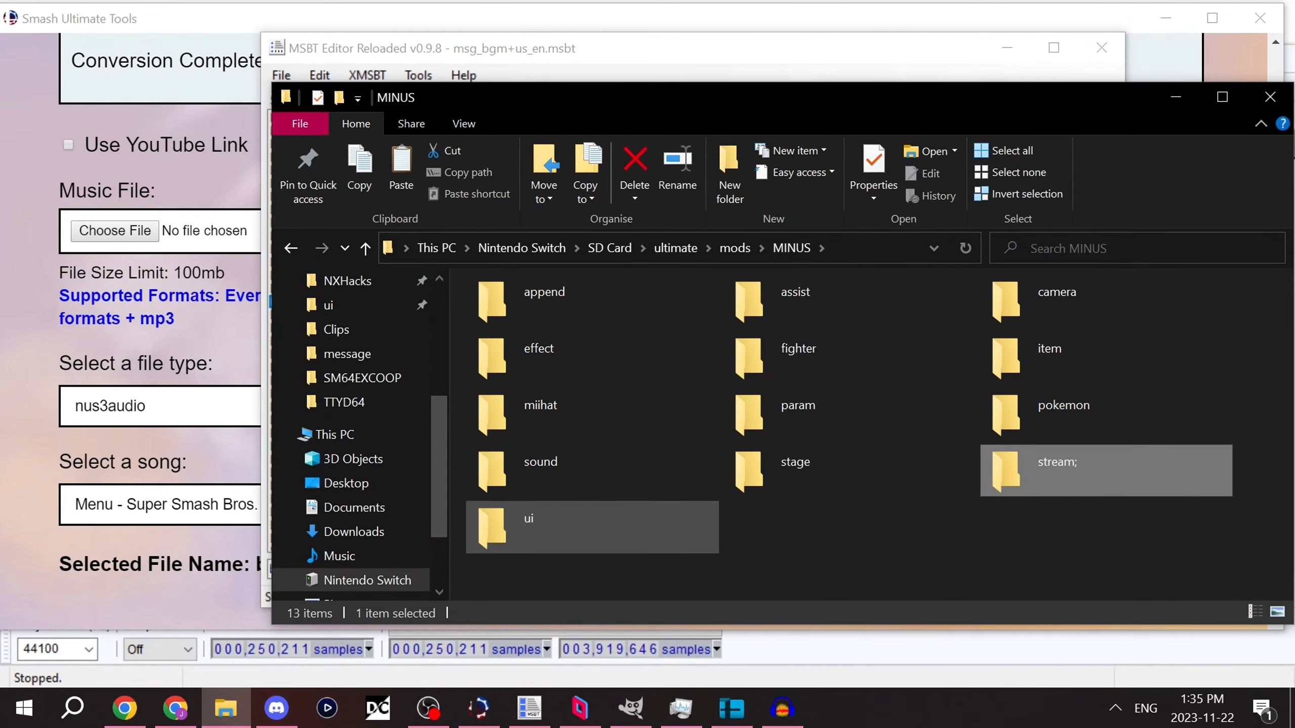
double_click(592, 526)
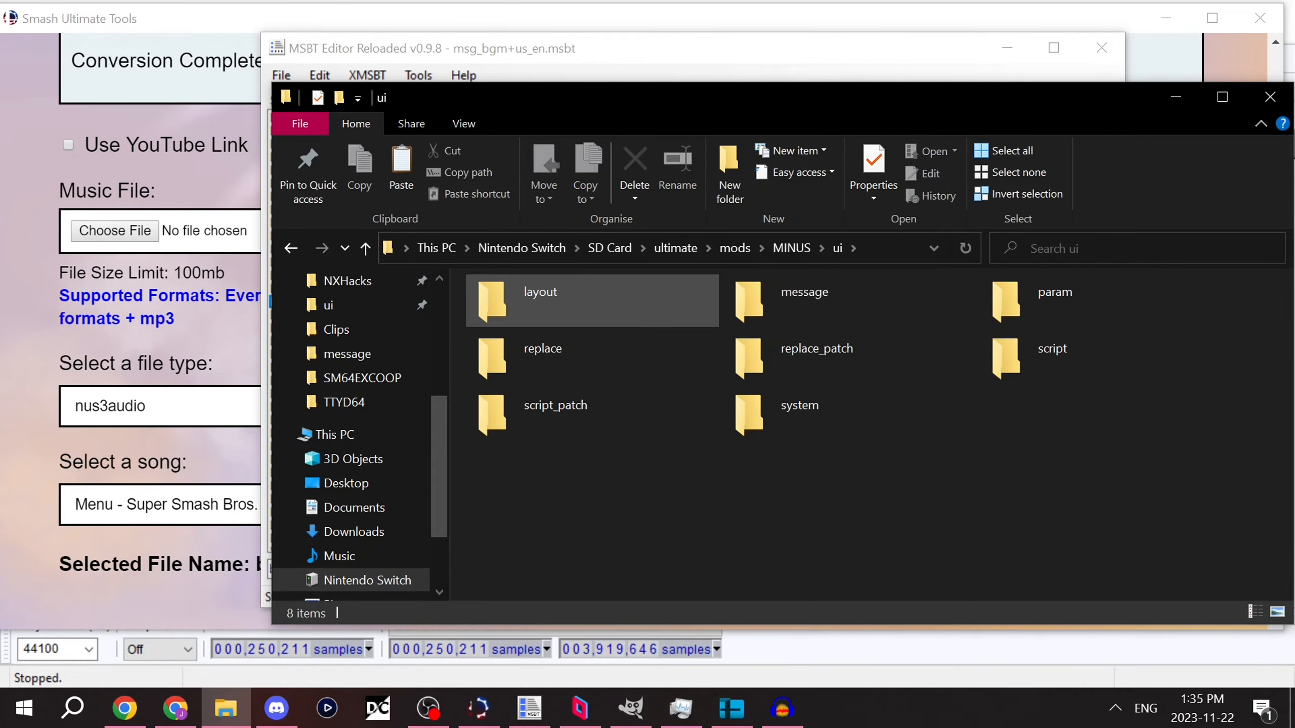
double_click(816, 301)
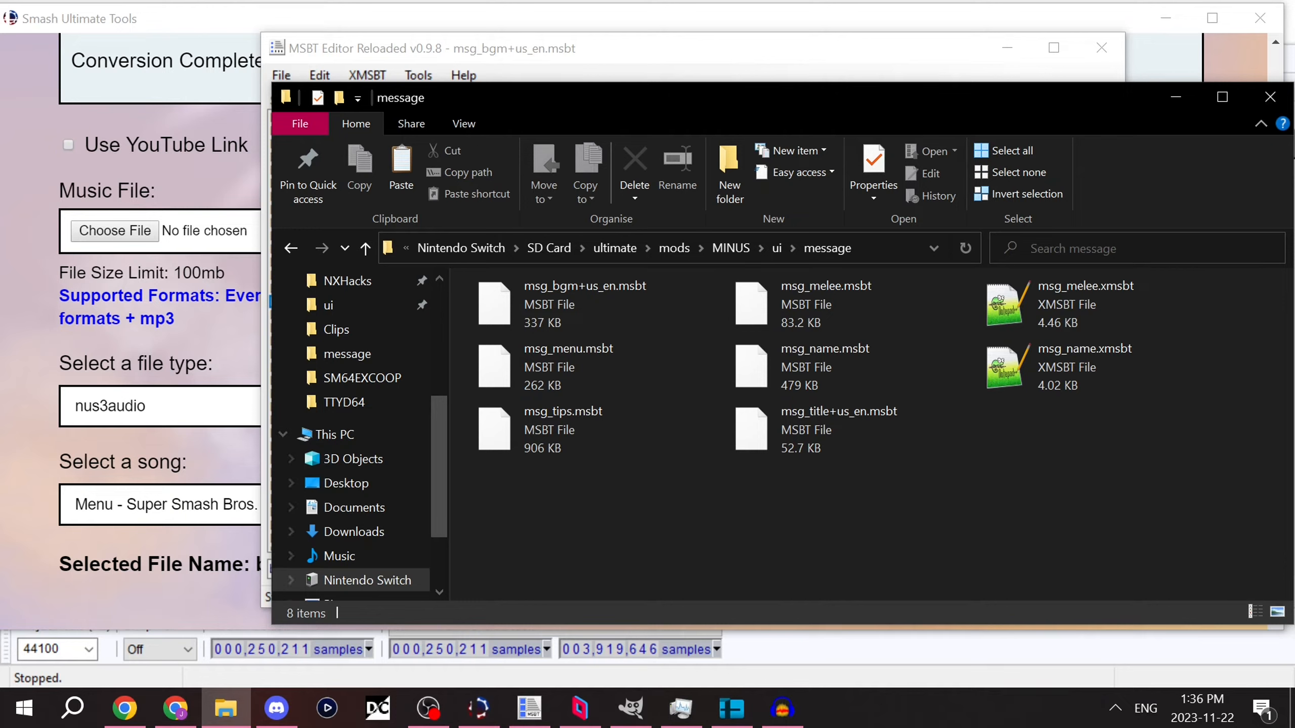
Step: Launch nus3bank-volume-GUI.exe from the NXHacks folder
key(alt+Tab)
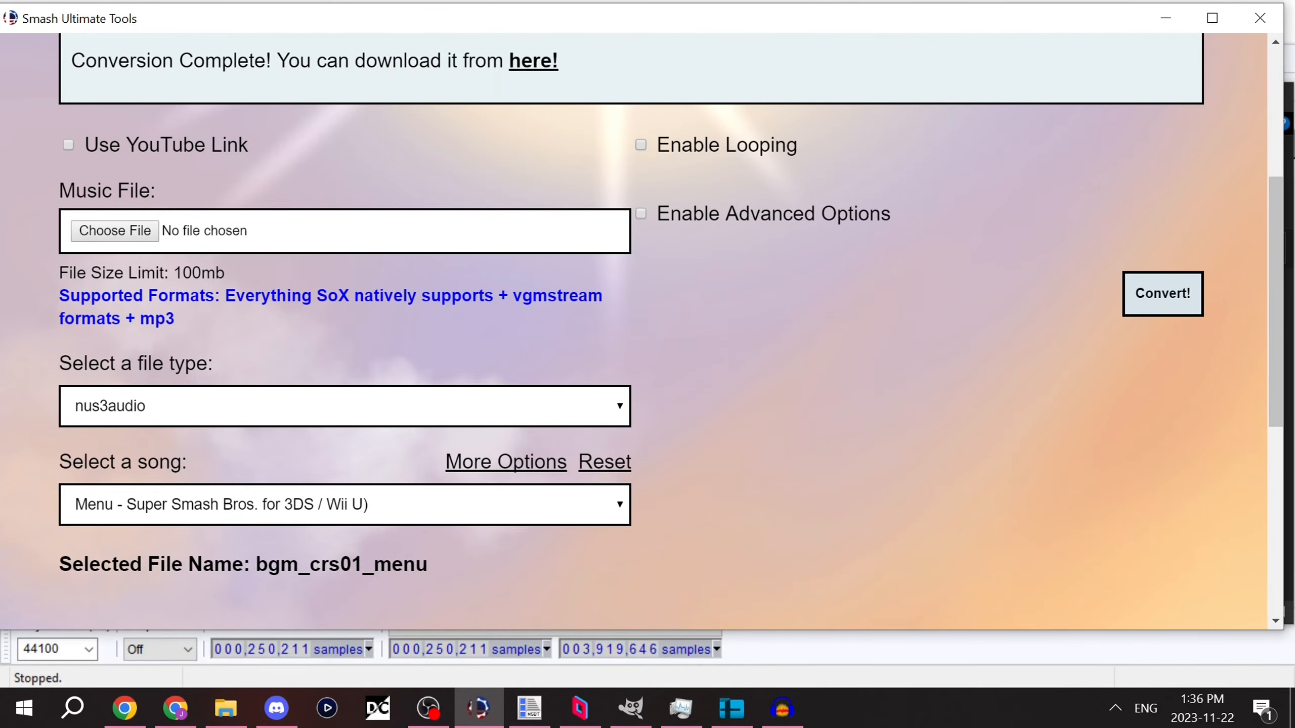
key(alt+Tab)
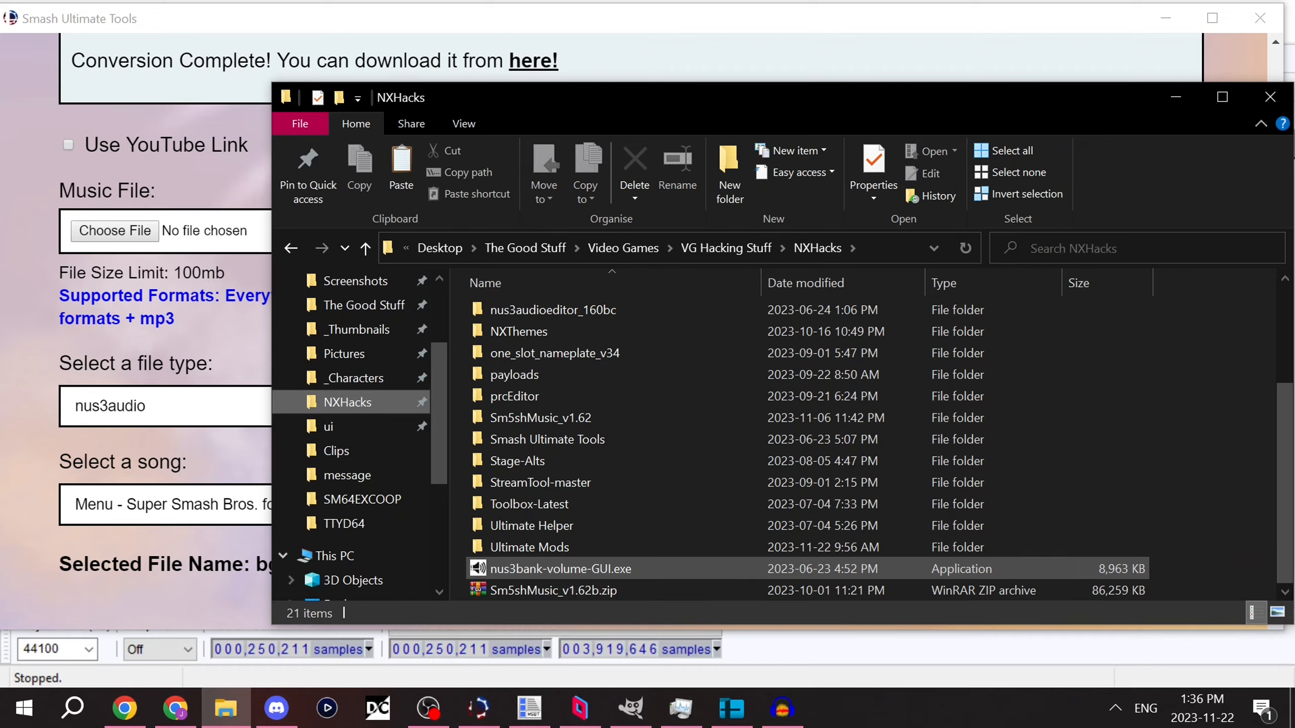
click(561, 569)
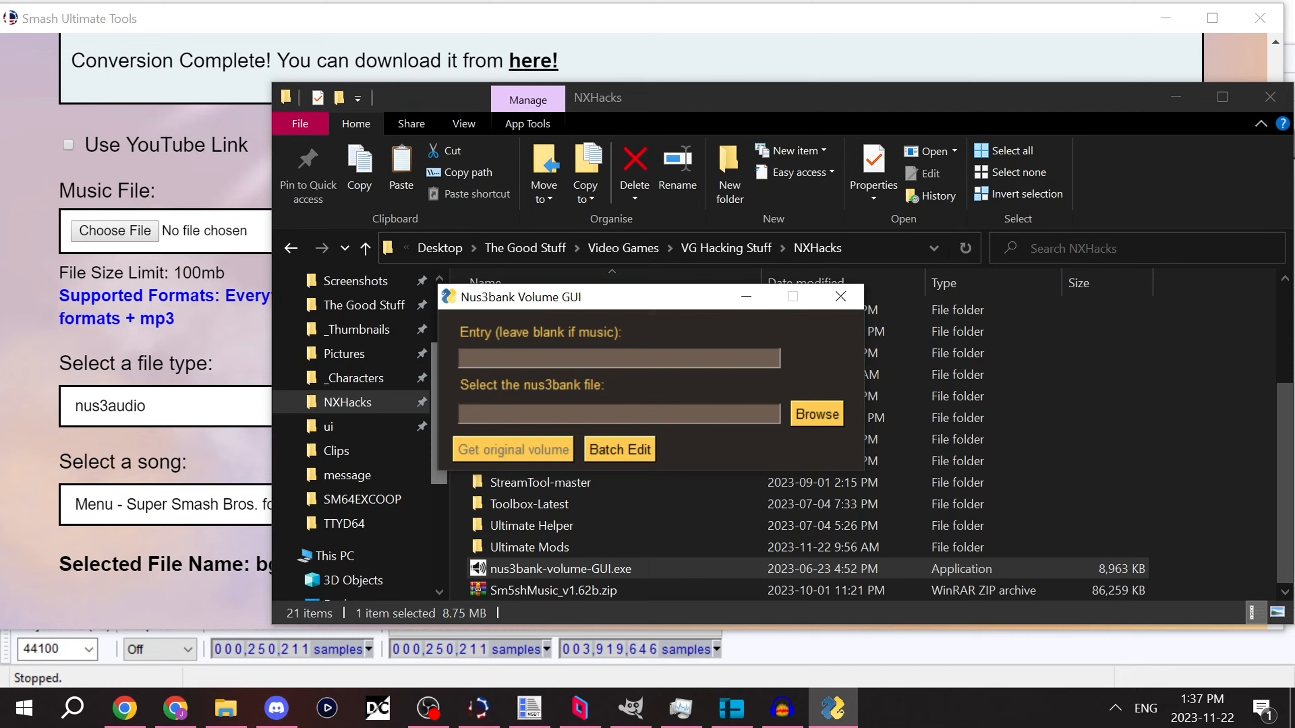
drag(533, 297, 633, 301)
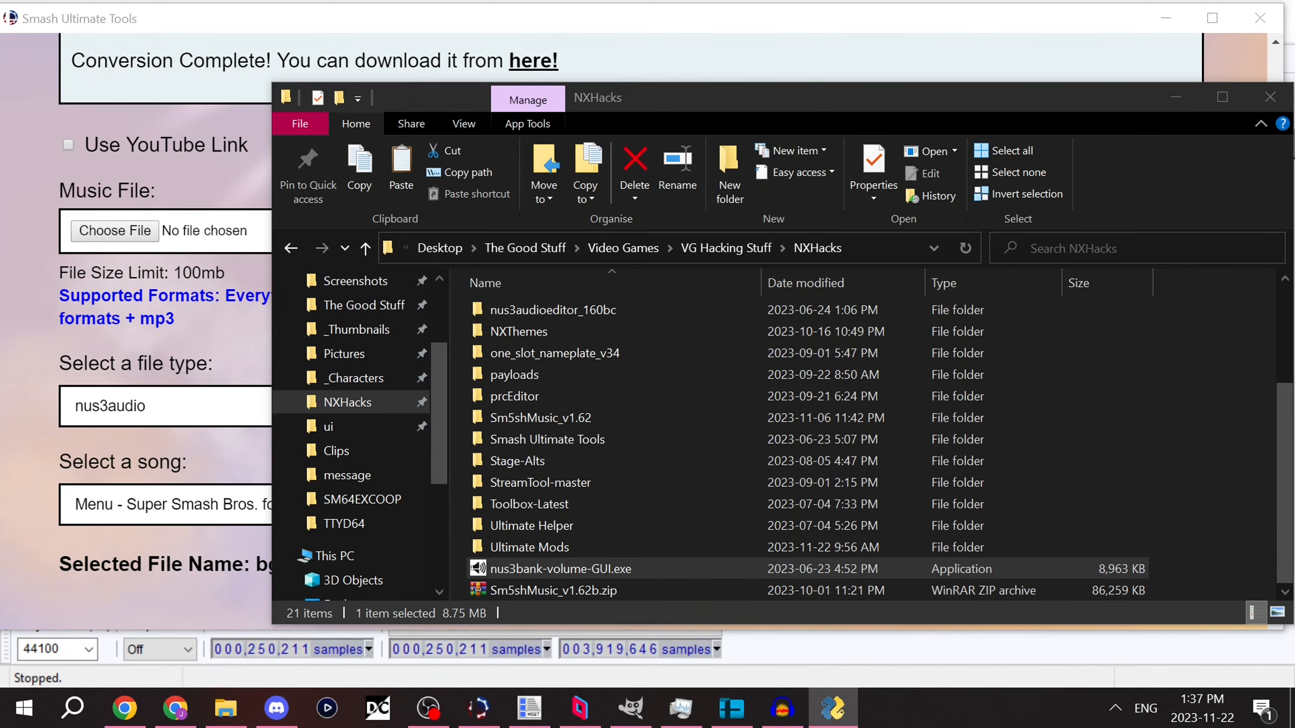
Step: Load bgm_g02_sfx_corneria.nus3bank from stream/sound/bgm into the Nus3bank Volume GUI and get its original volume
drag(439, 403, 439, 342)
click(346, 321)
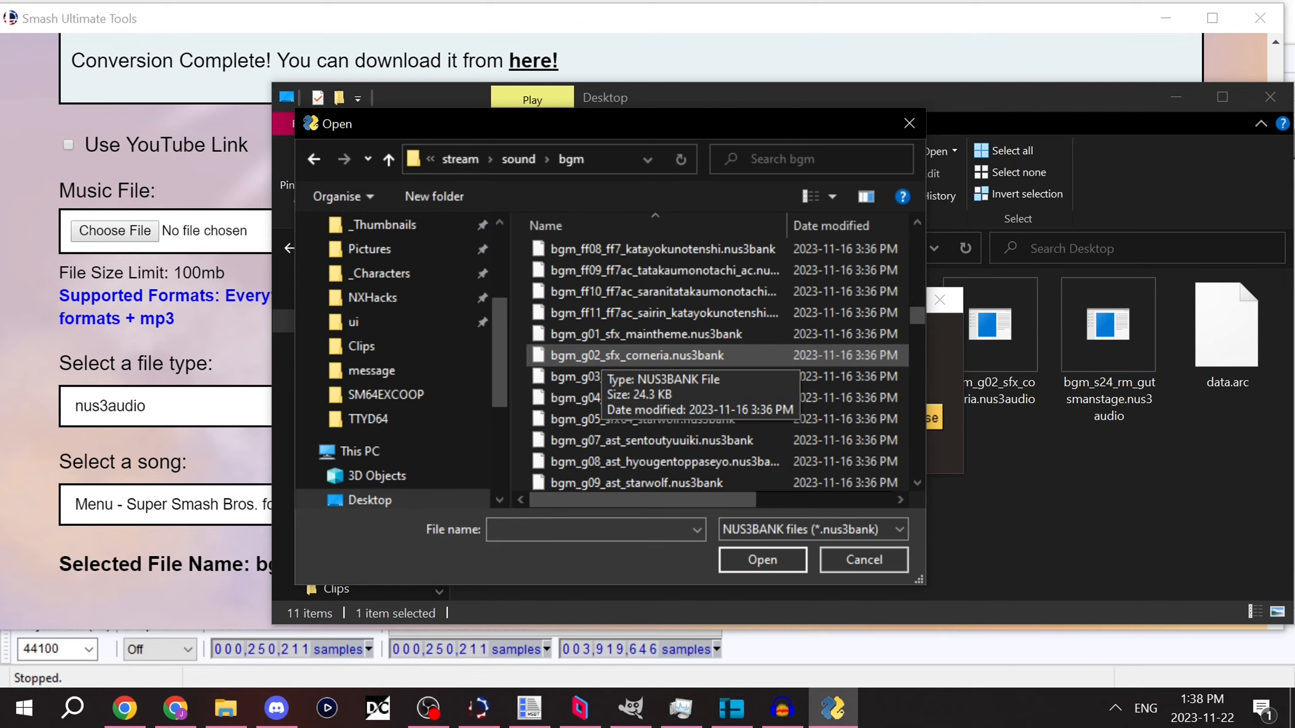
click(638, 355)
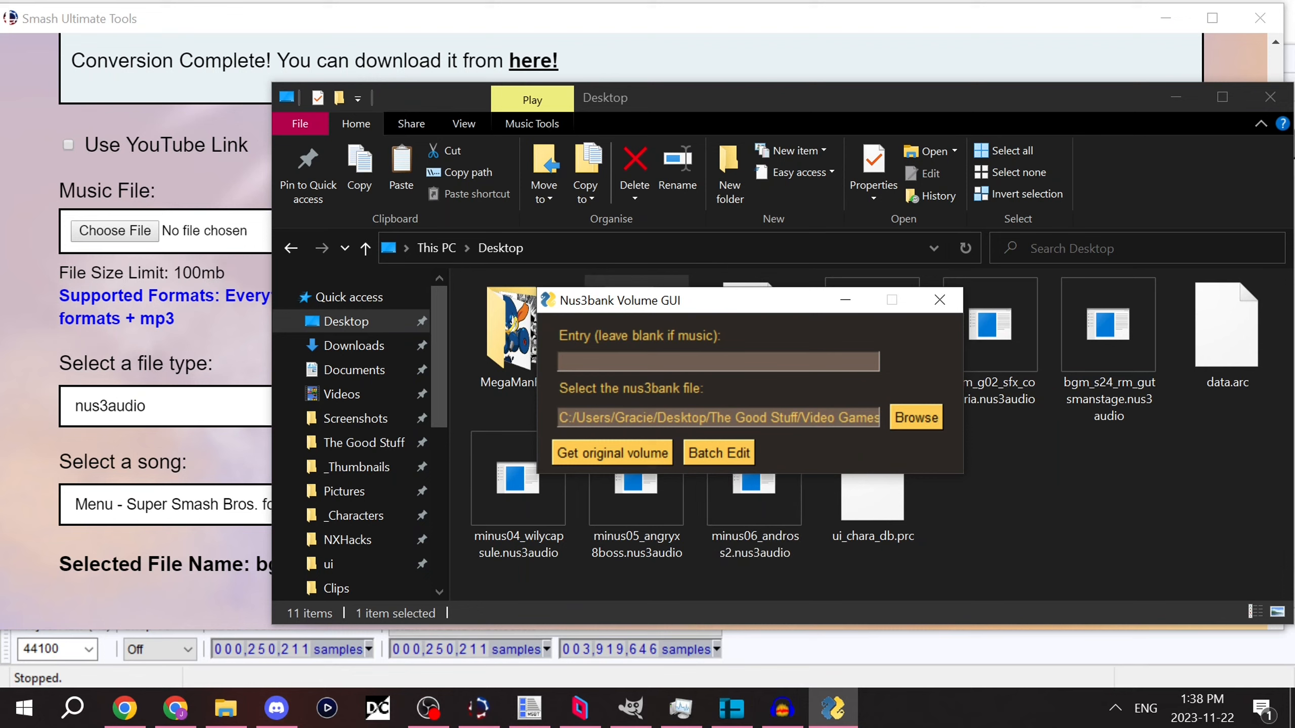
click(628, 453)
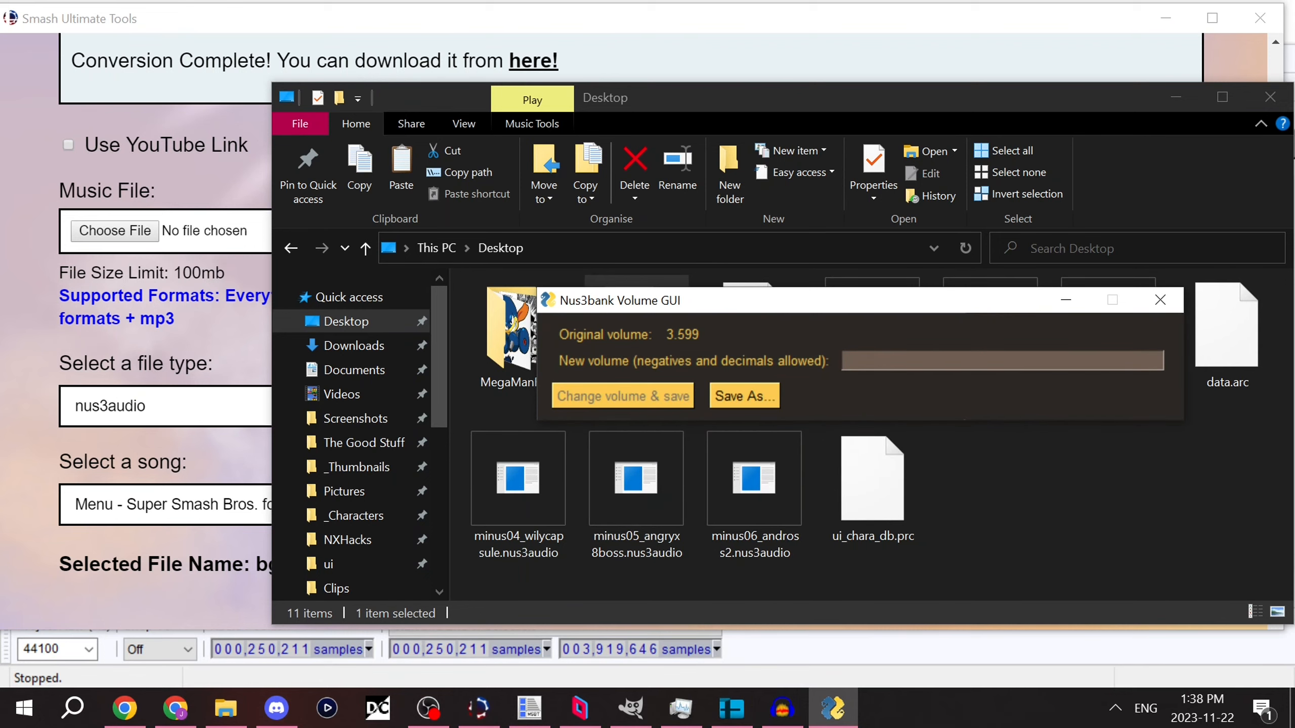
Step: Enter 5 as the new volume for the Corneria nus3bank
drag(735, 297, 535, 314)
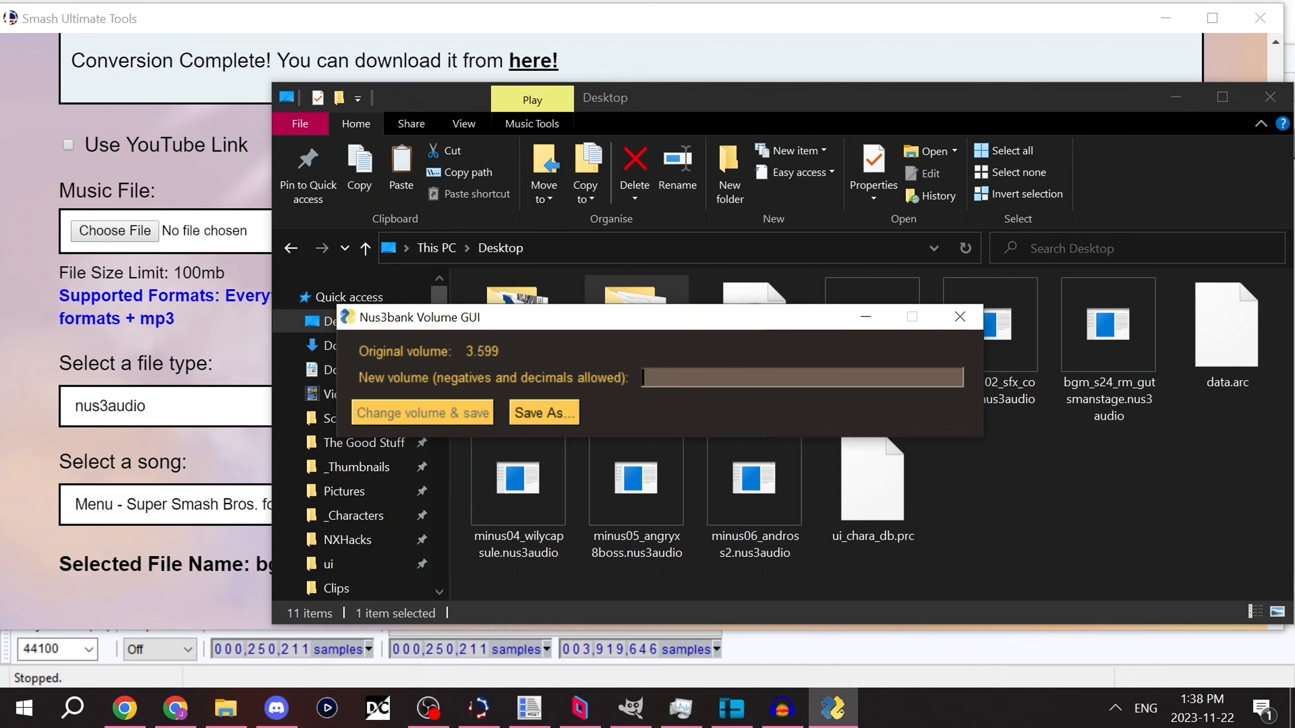
text(2)
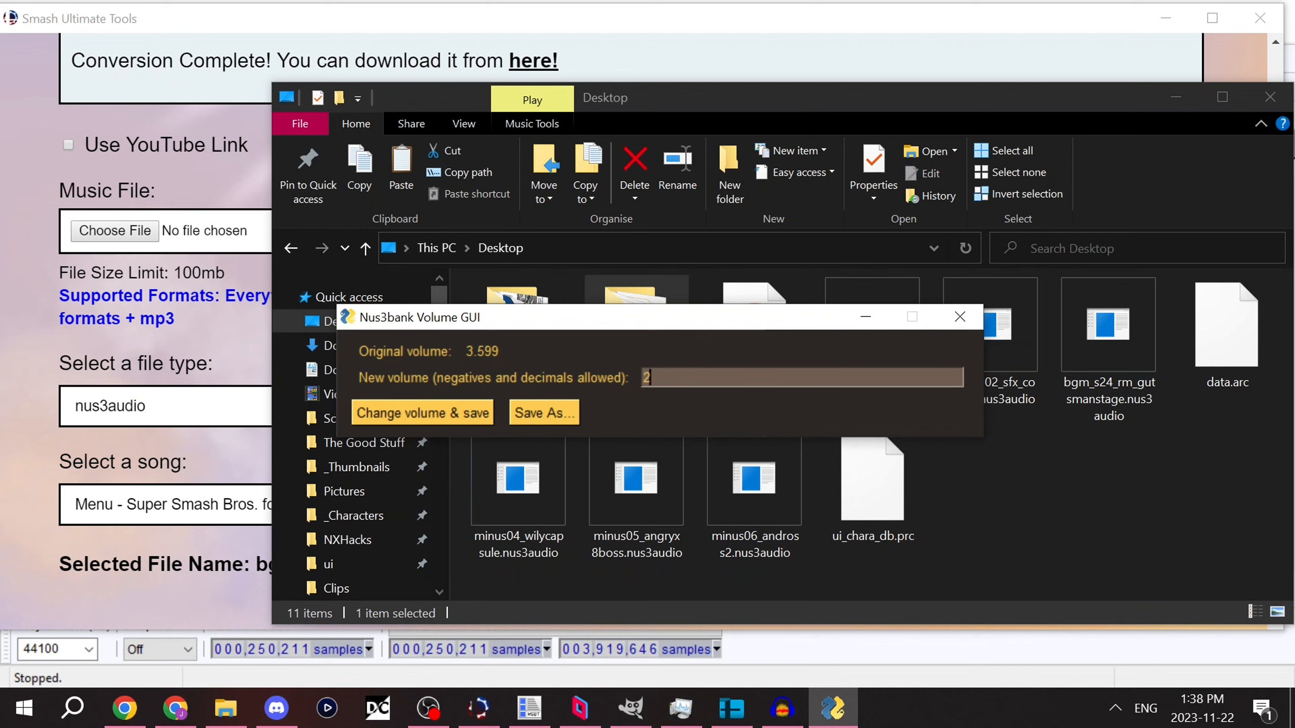
key(shift+Home)
text(5)
Step: Start saving the edited nus3bank to the Desktop, cancel the save, close the volume tool and clear the Desktop file selection
click(544, 413)
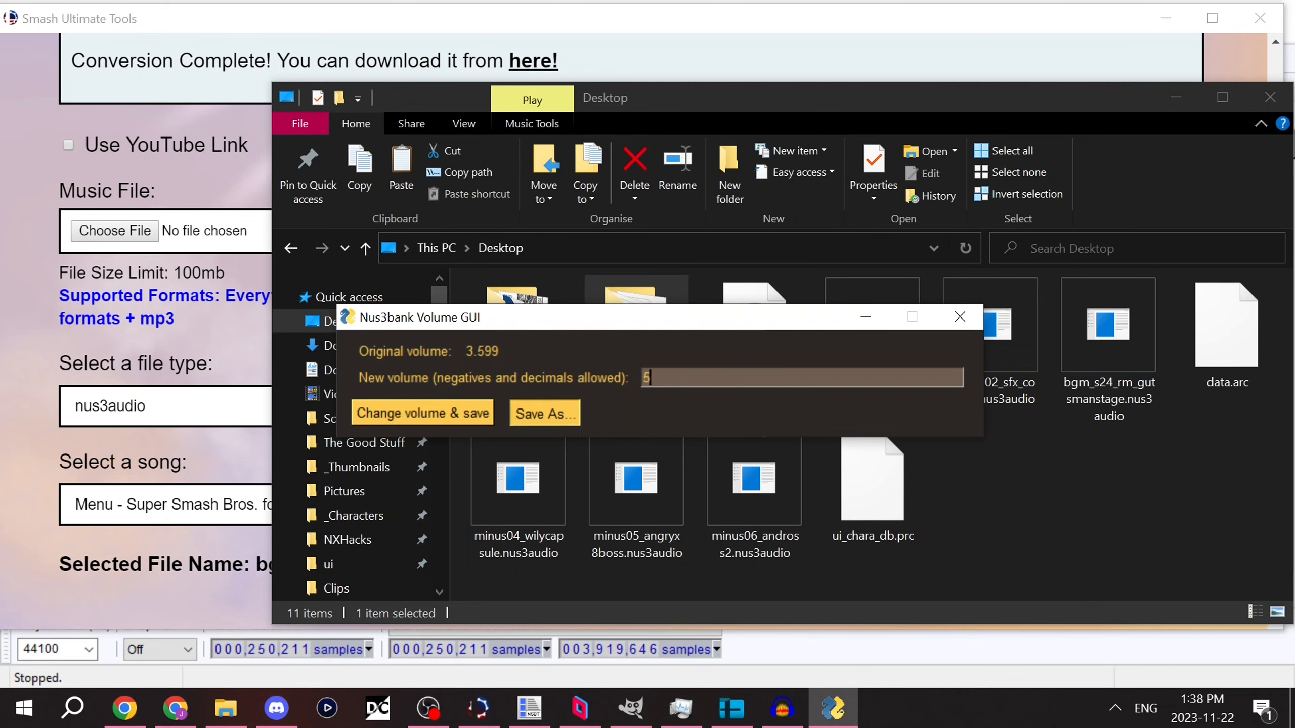
scroll(417, 398, up, 5)
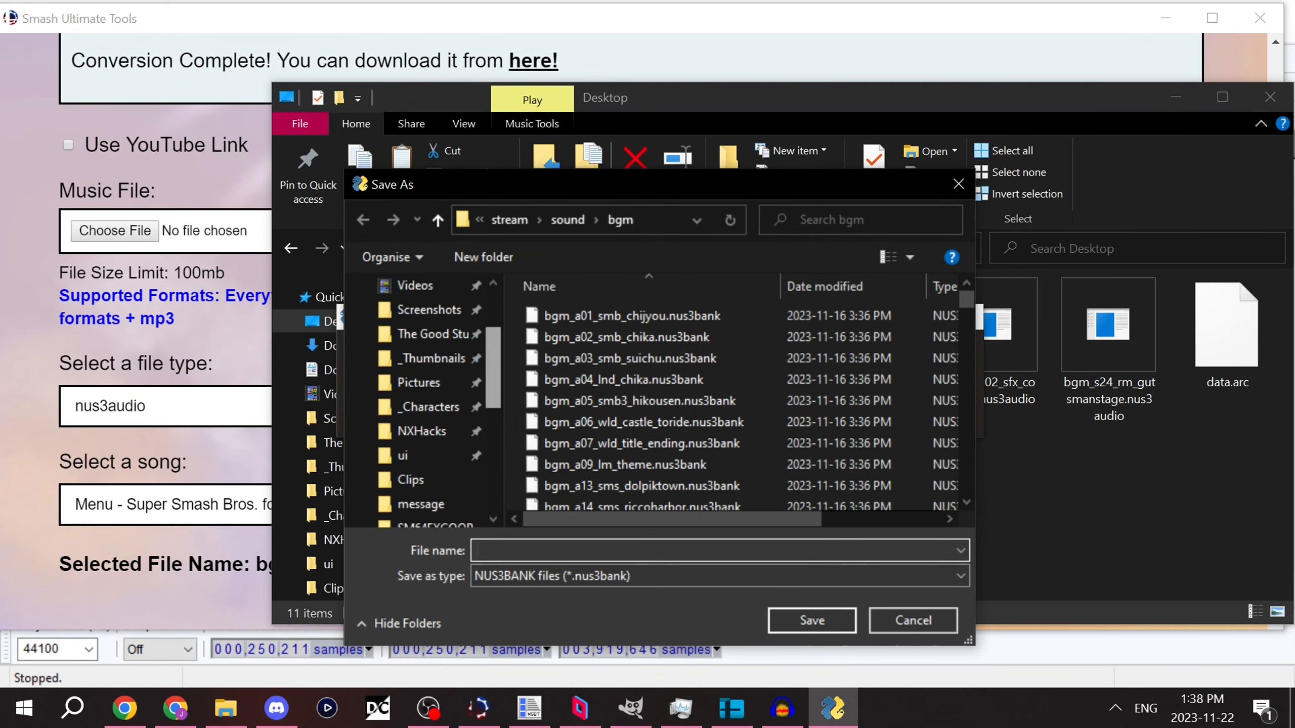
click(419, 285)
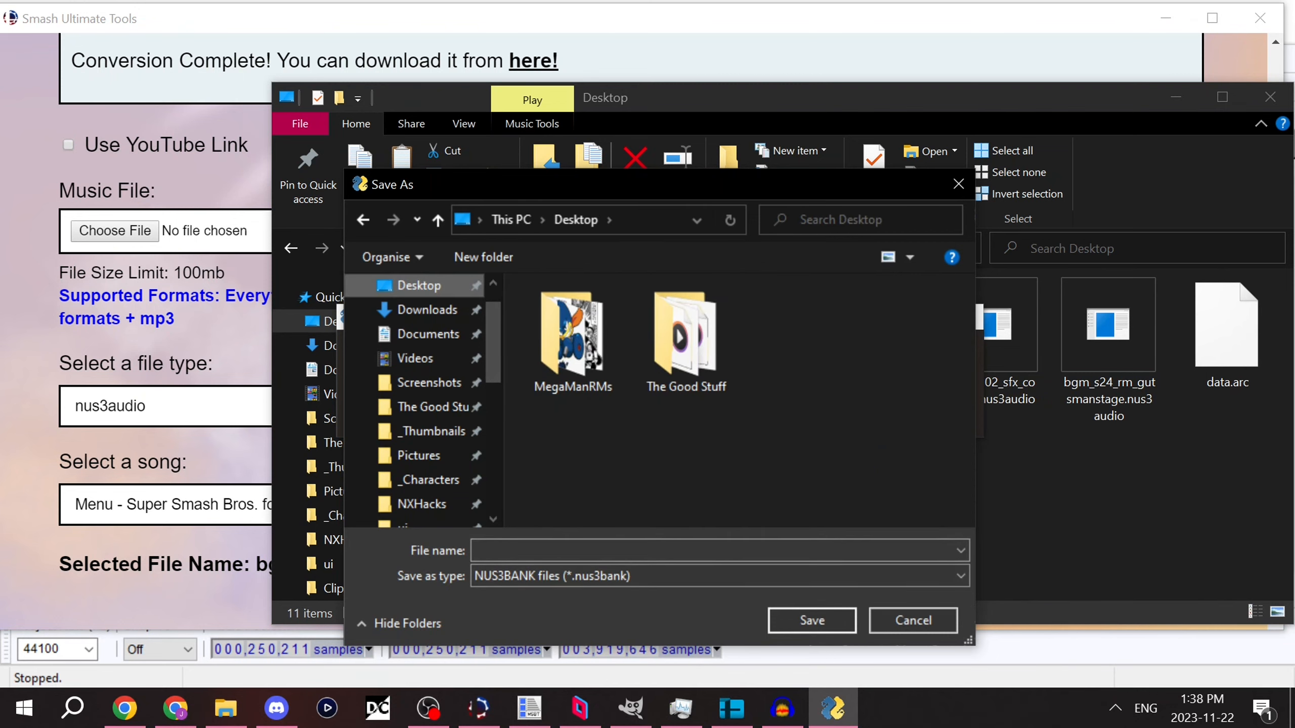
click(913, 621)
click(739, 317)
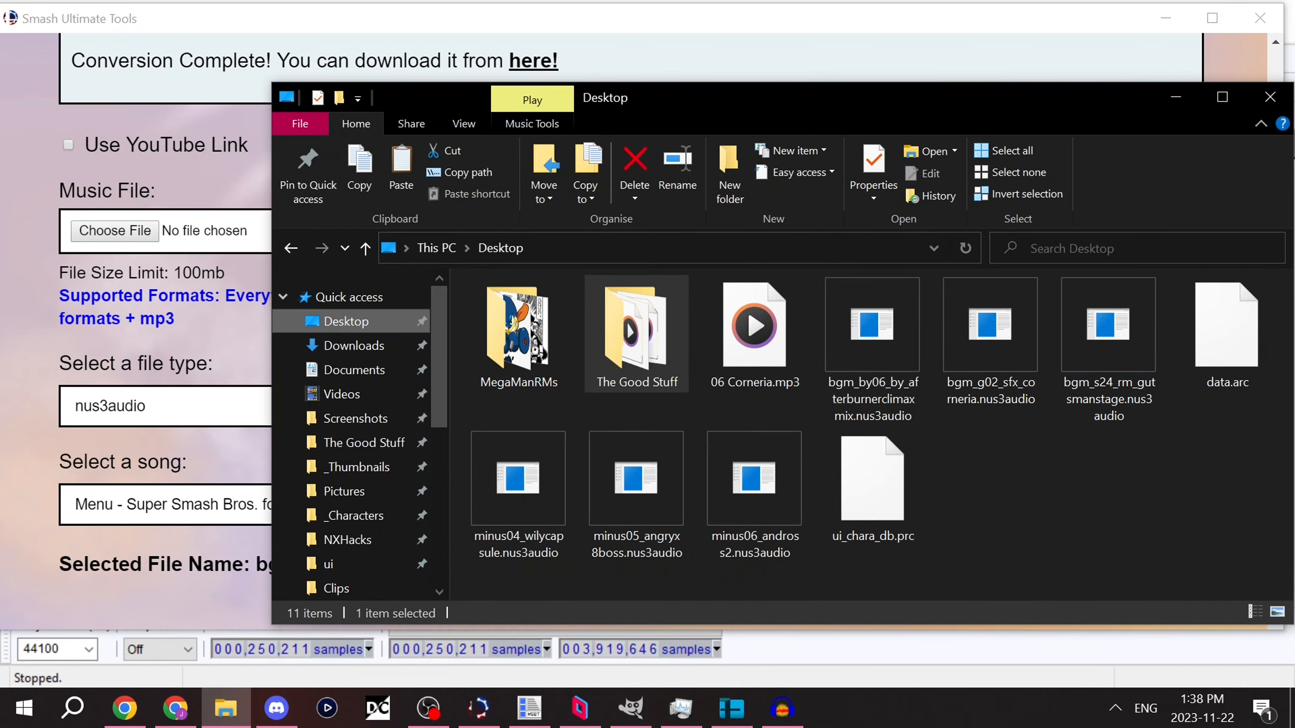
click(1061, 495)
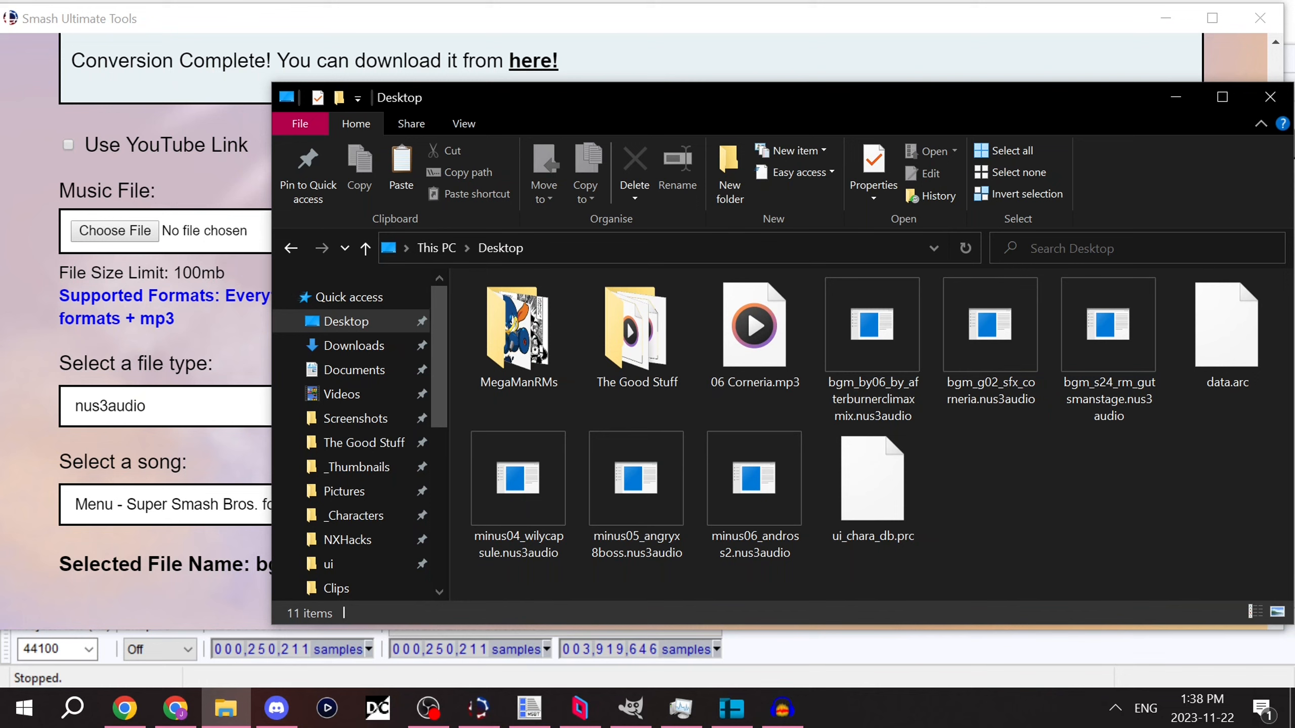